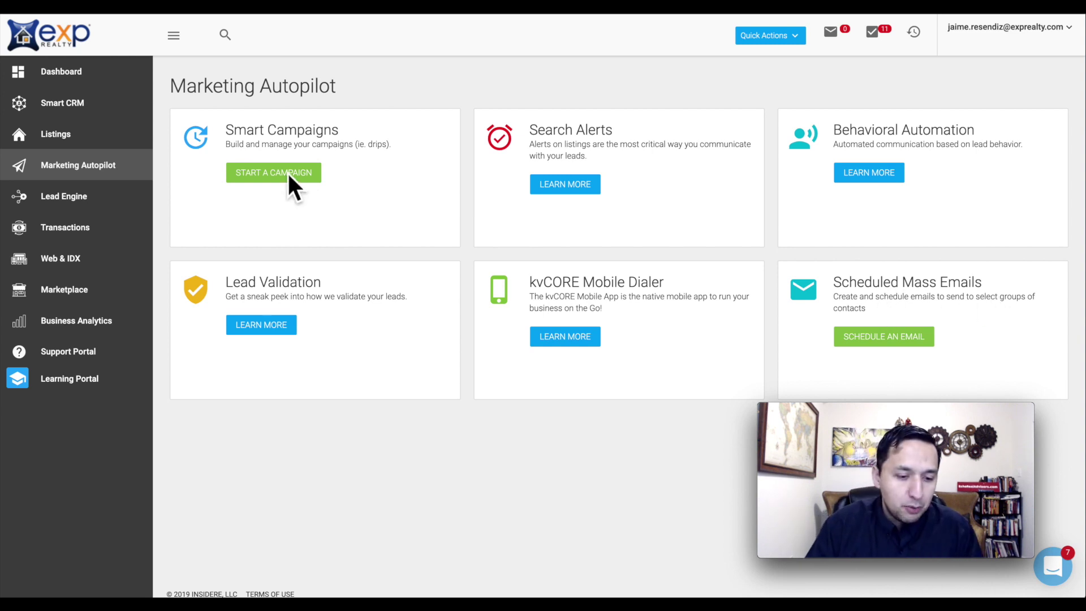
- Open the Campaign Library from Smart Campaigns and browse the nine campaigns in My Library
left_click(247, 174)
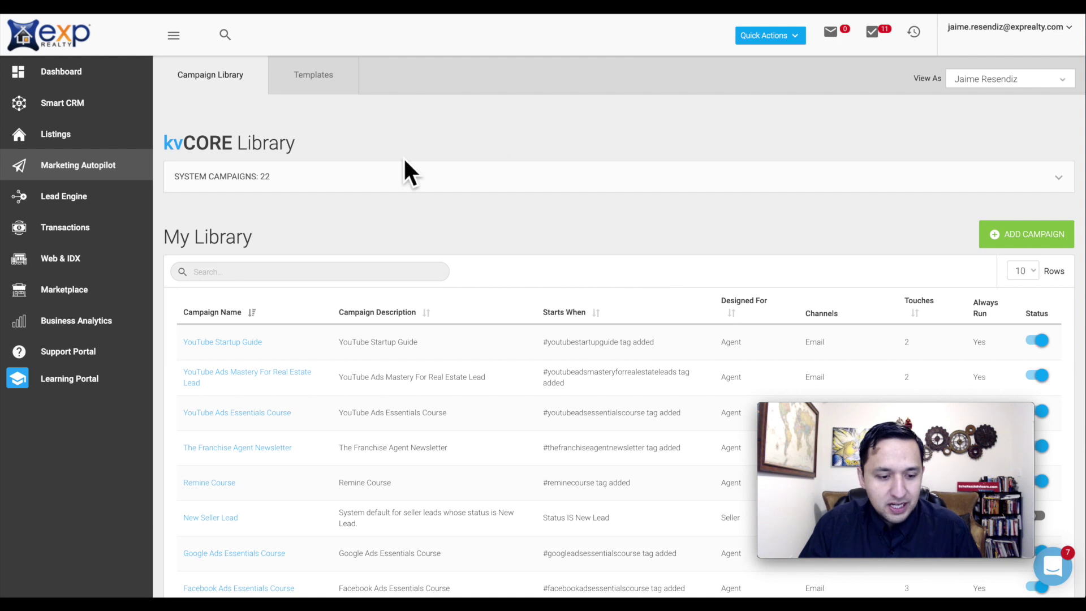
scroll(404, 166, "down", 3)
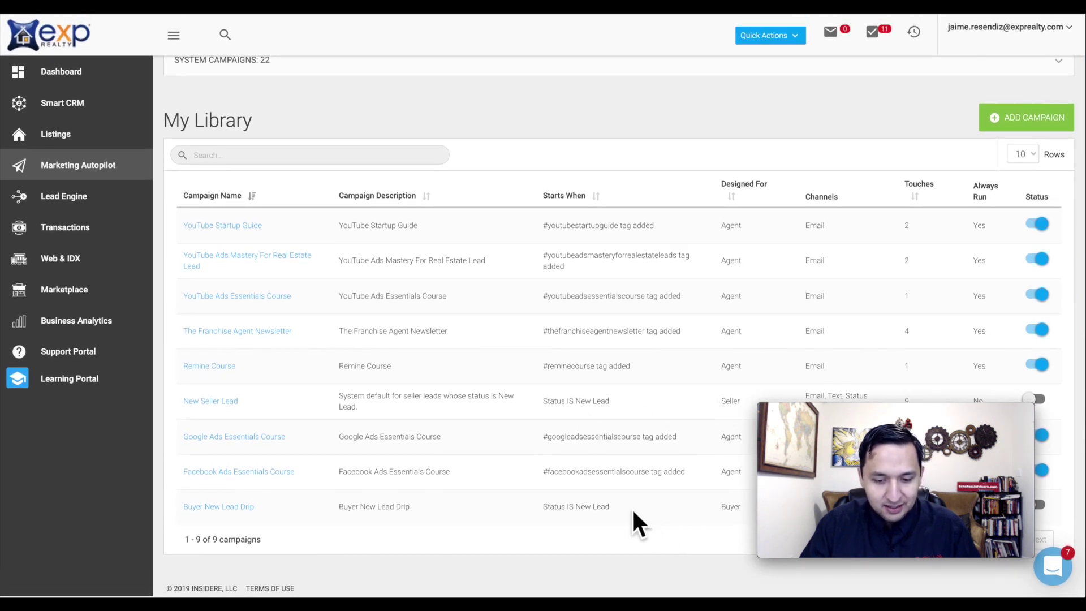
scroll(632, 507, "up", 2)
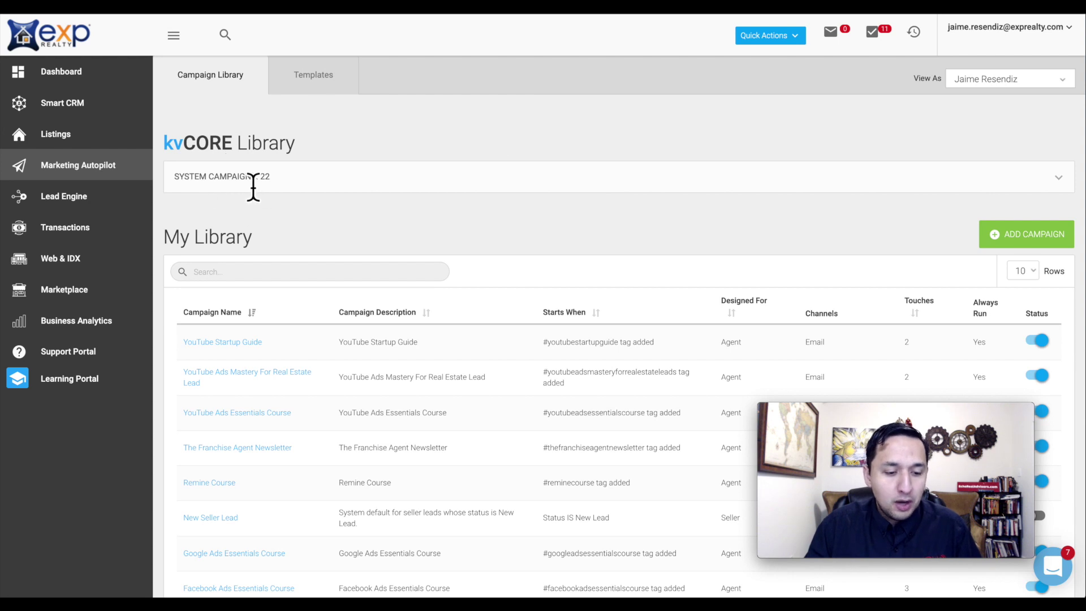
- Expand the 22 System Campaigns and review their triggers, audiences, channels and touch counts
left_click(1057, 178)
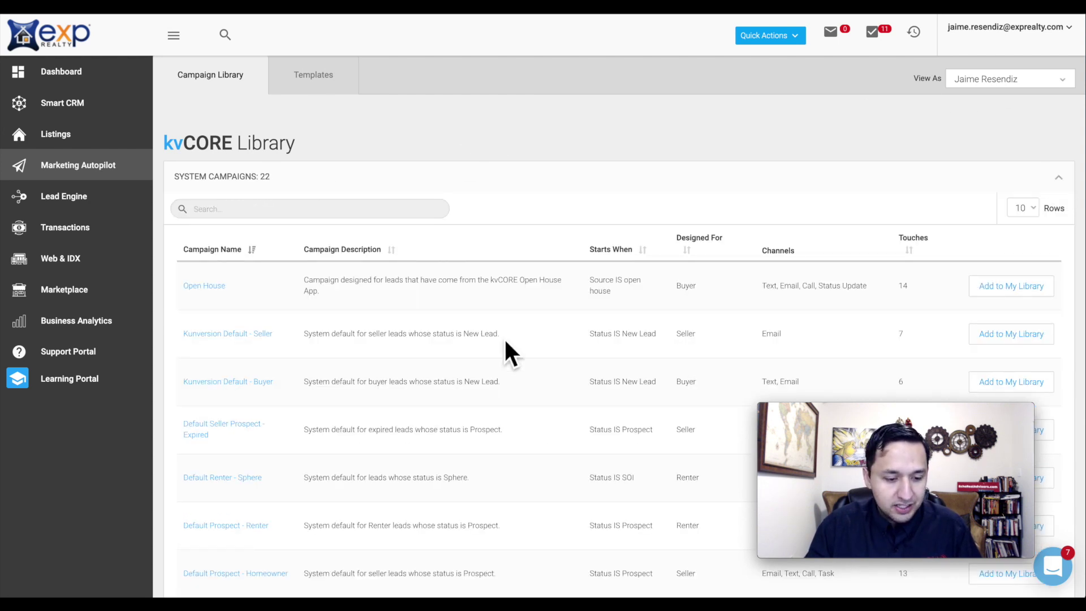
scroll(254, 376, "down", 3)
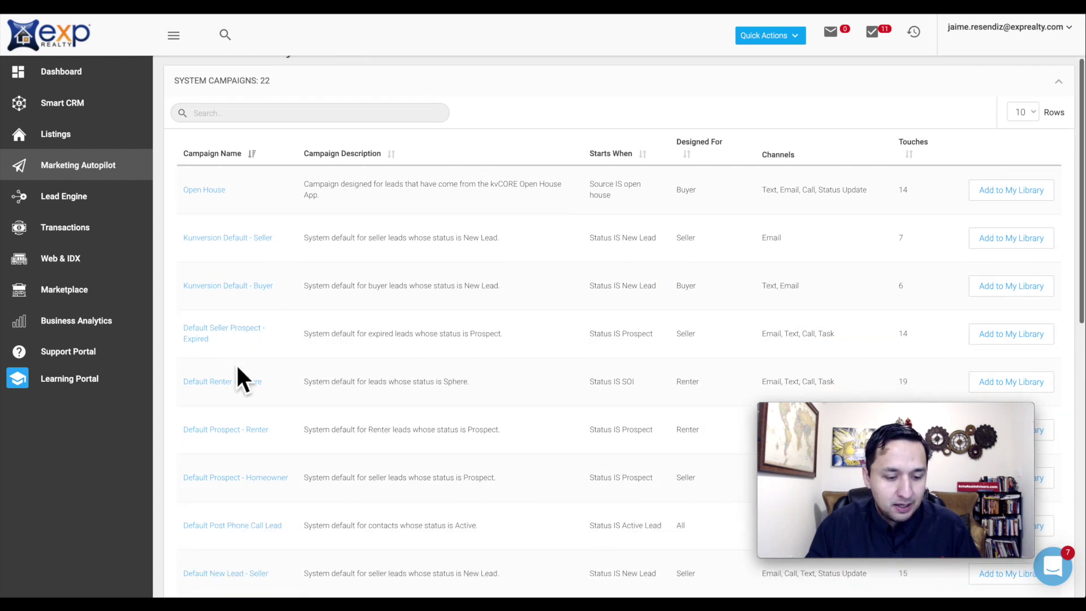
scroll(247, 323, "down", 6)
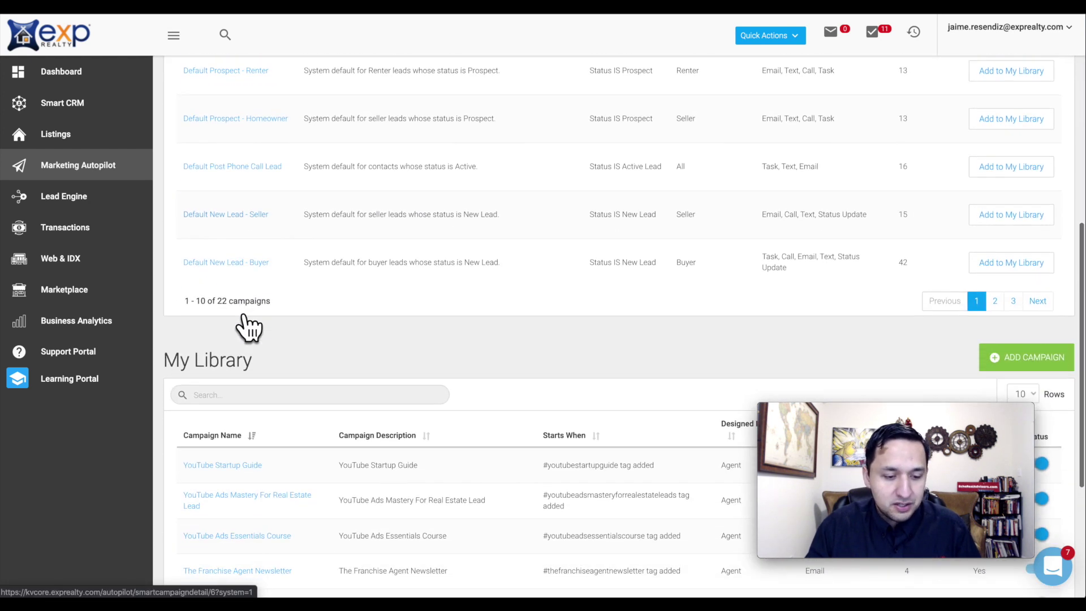
scroll(249, 321, "up", 3)
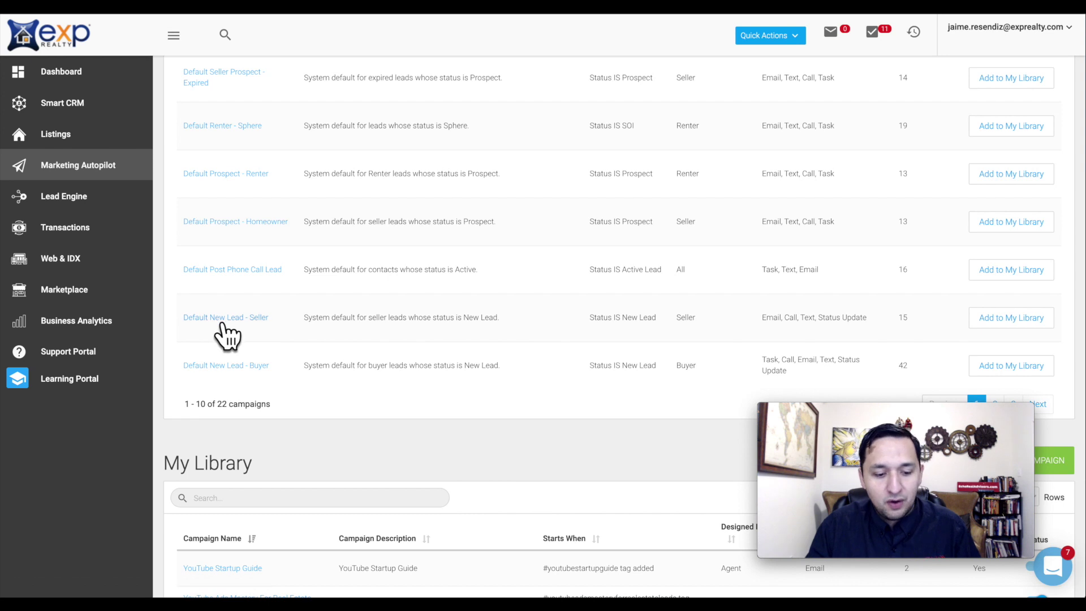
scroll(609, 294, "up", 1)
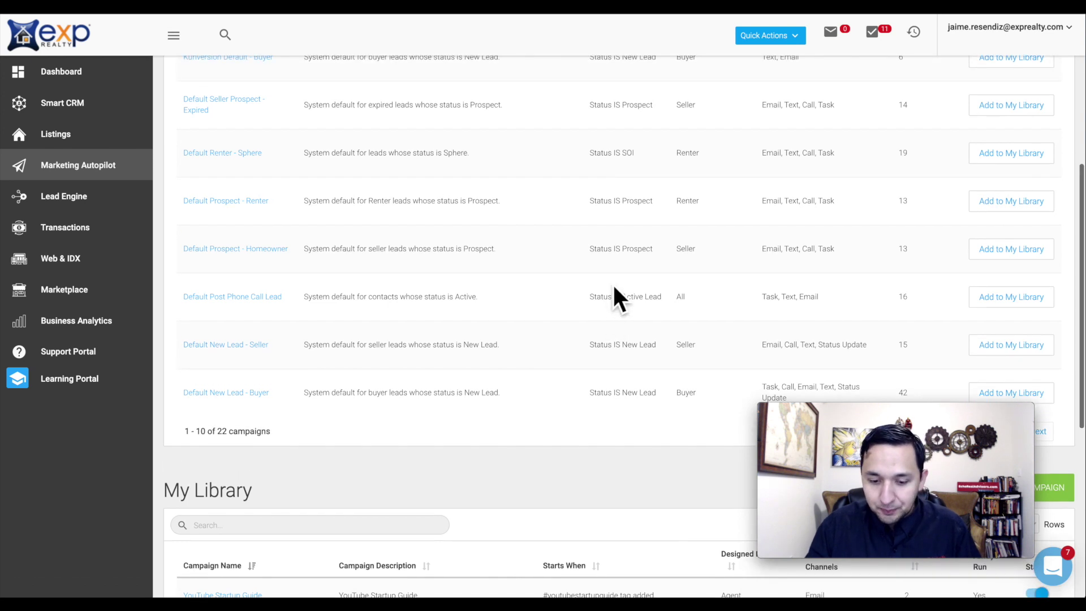
scroll(775, 186, "up", 6)
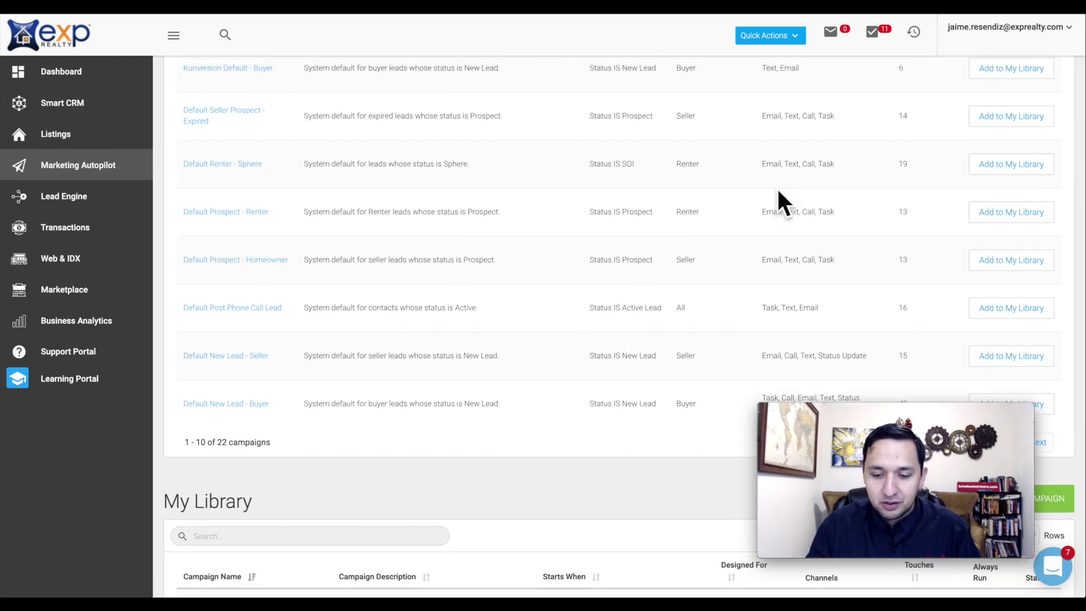
scroll(776, 187, "down", 1)
scroll(778, 195, "down", 1)
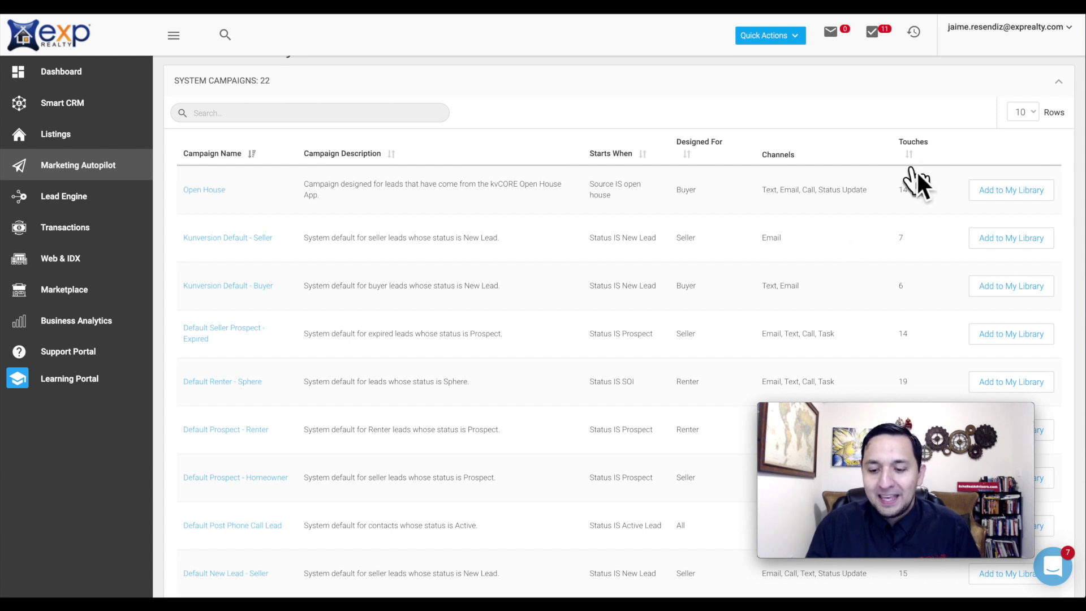
- Add the Open House system campaign to My Library and re-expand the System Campaigns list
left_click(1000, 189)
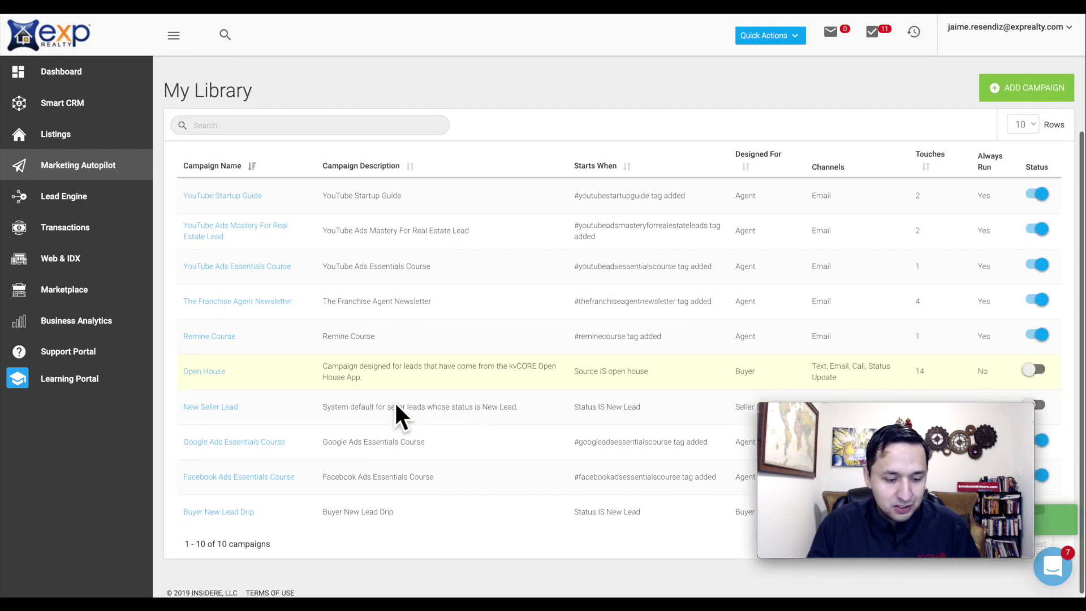
scroll(395, 403, "up", 3)
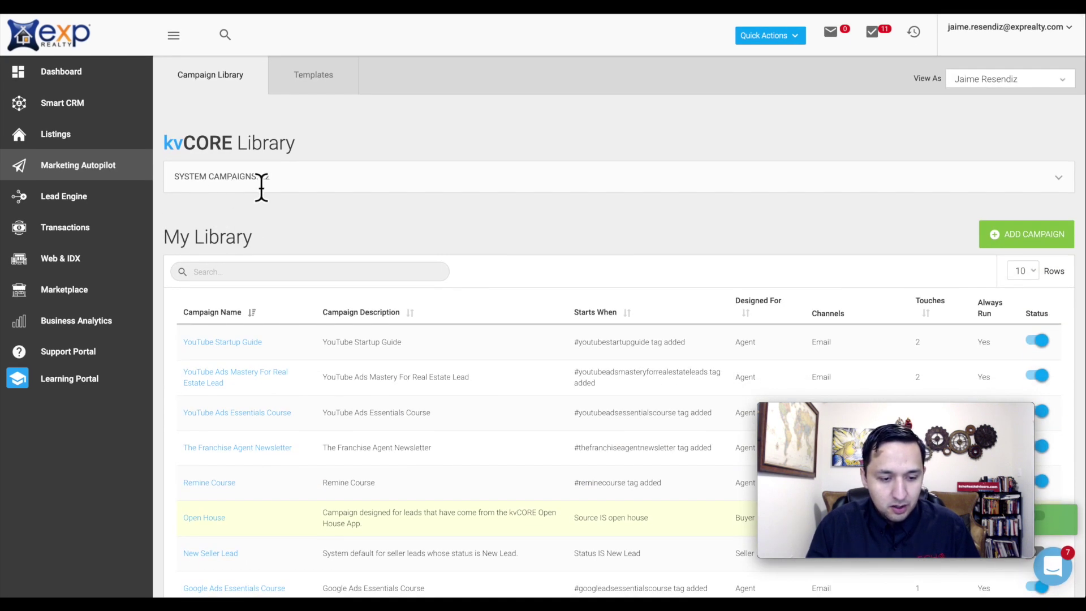
left_click(1057, 182)
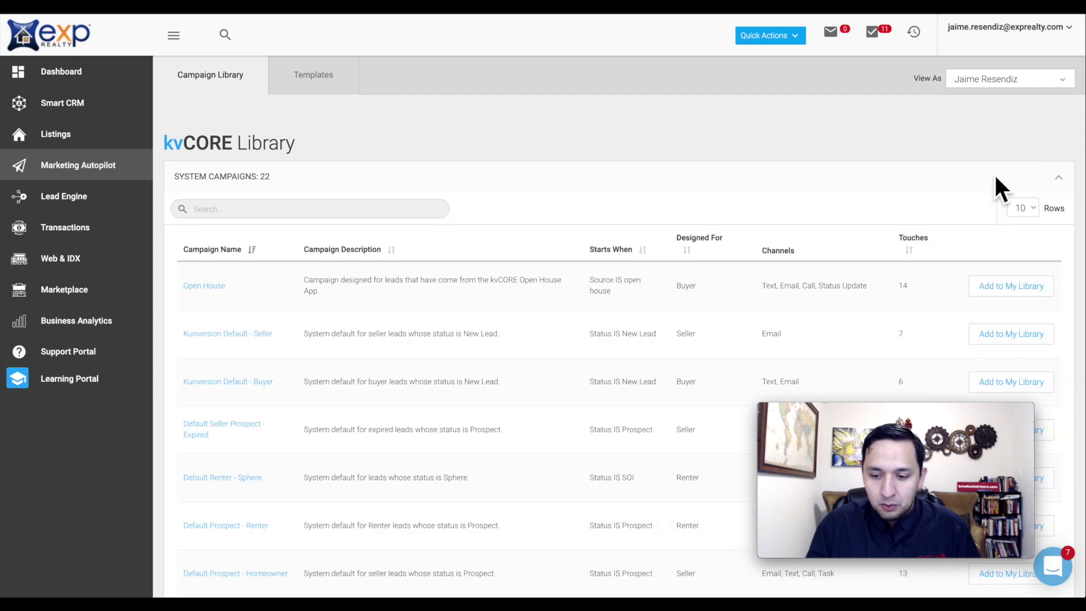
scroll(508, 359, "down", 8)
scroll(516, 363, "up", 3)
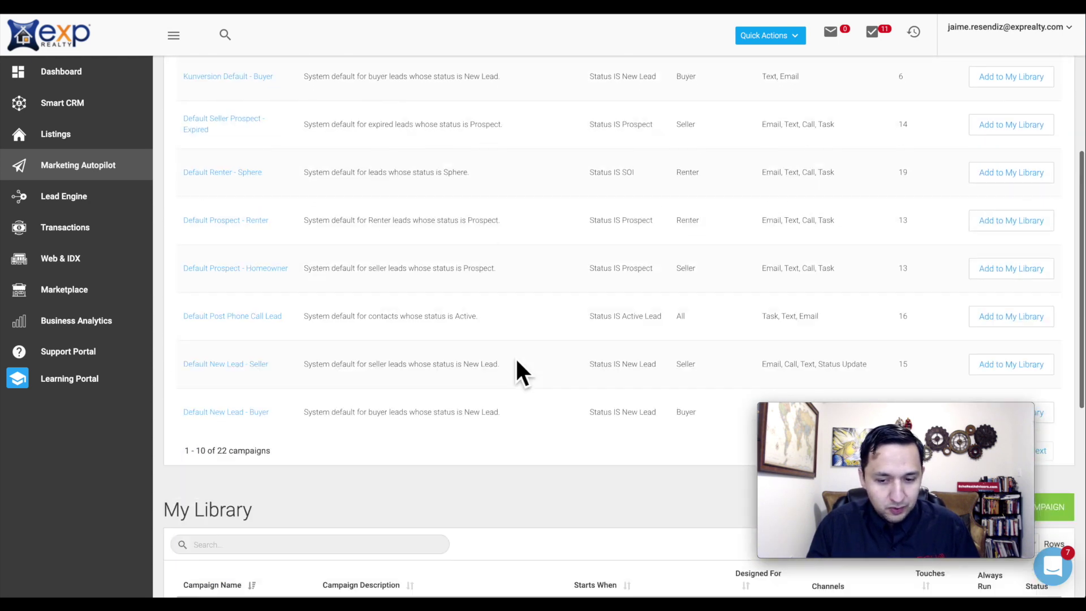
scroll(520, 362, "down", 3)
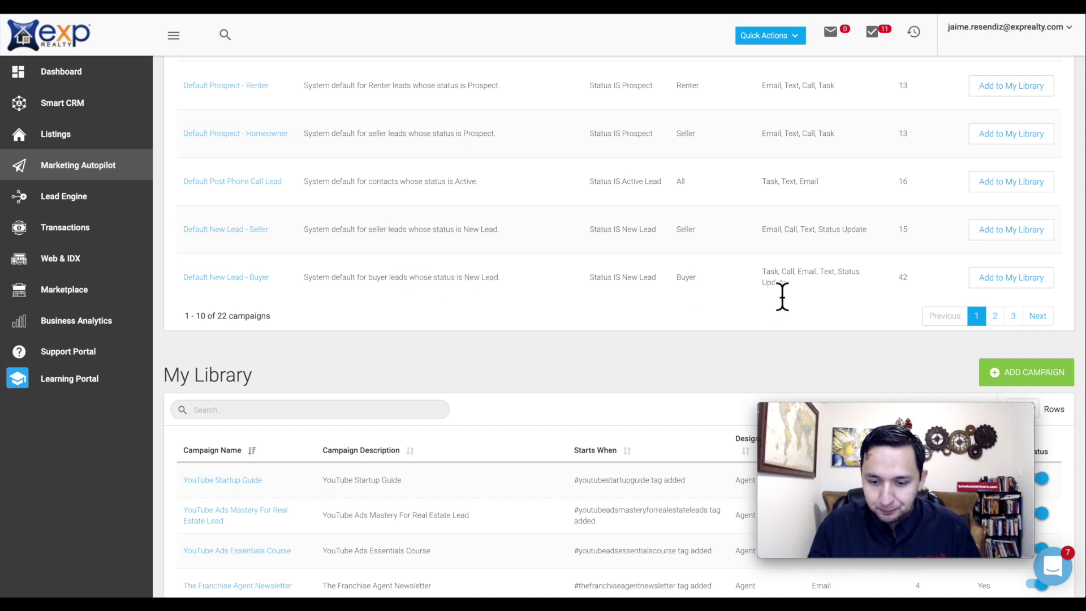
scroll(860, 307, "down", 5)
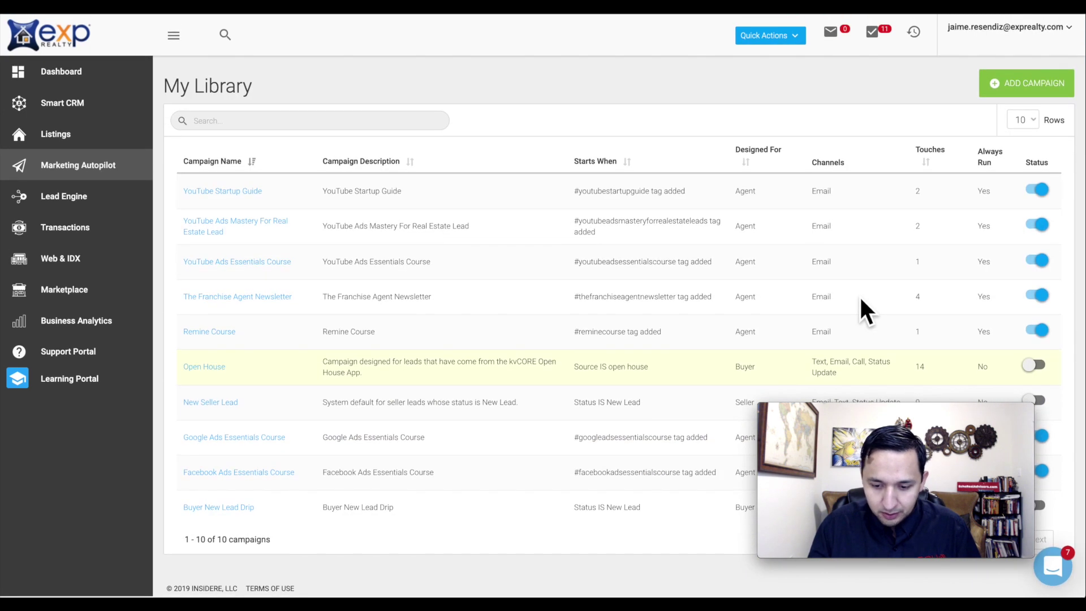
scroll(860, 300, "up", 2)
scroll(860, 300, "down", 1)
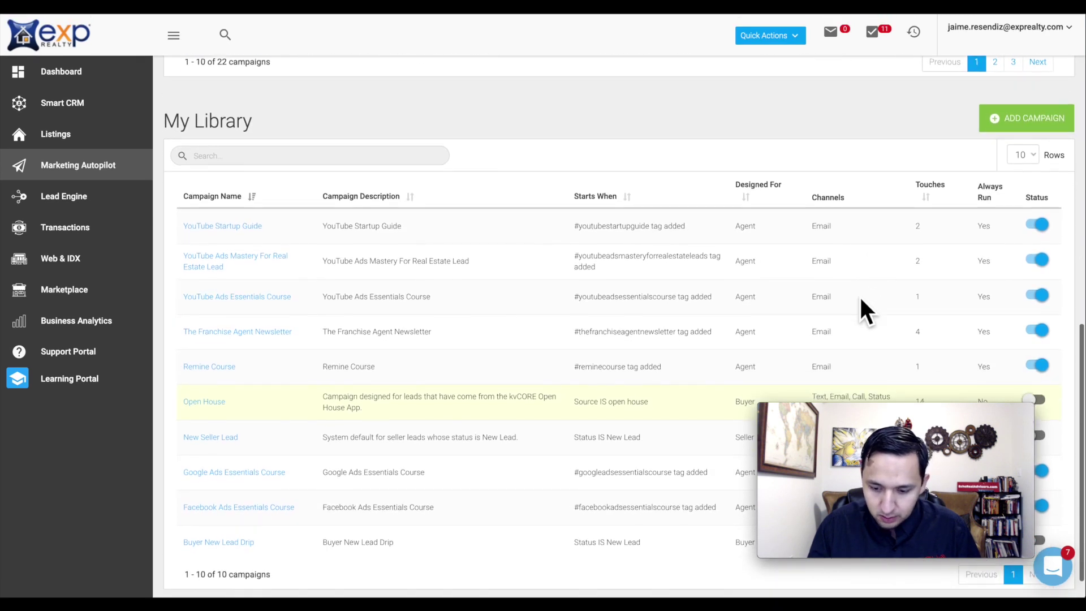
scroll(860, 305, "up", 3)
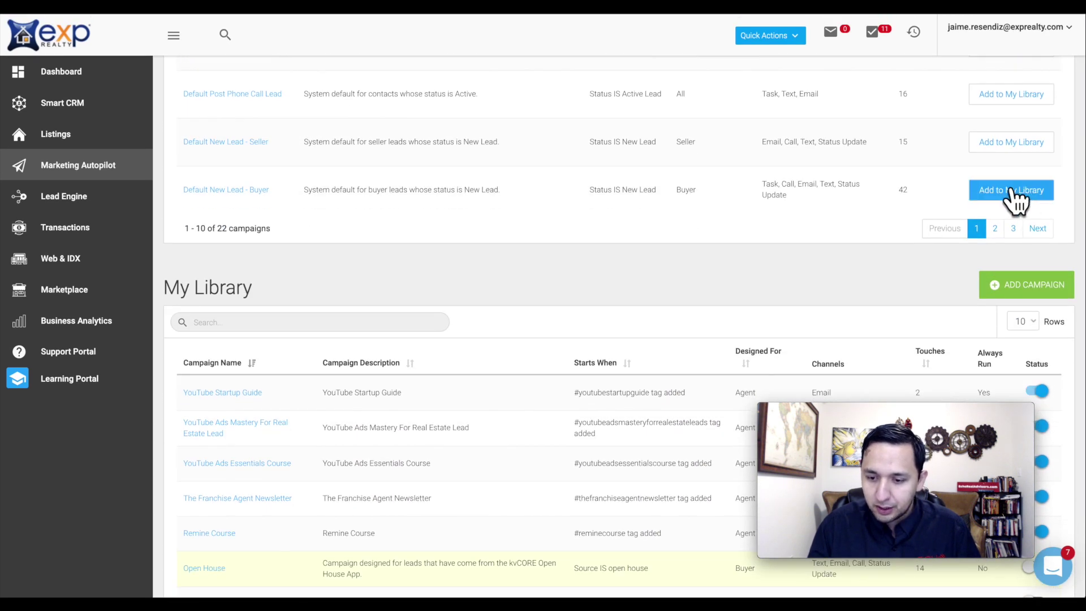
- Add Default New Lead - Buyer to My Library and review the updated 11-campaign list
left_click(1012, 198)
scroll(184, 164, "up", 1)
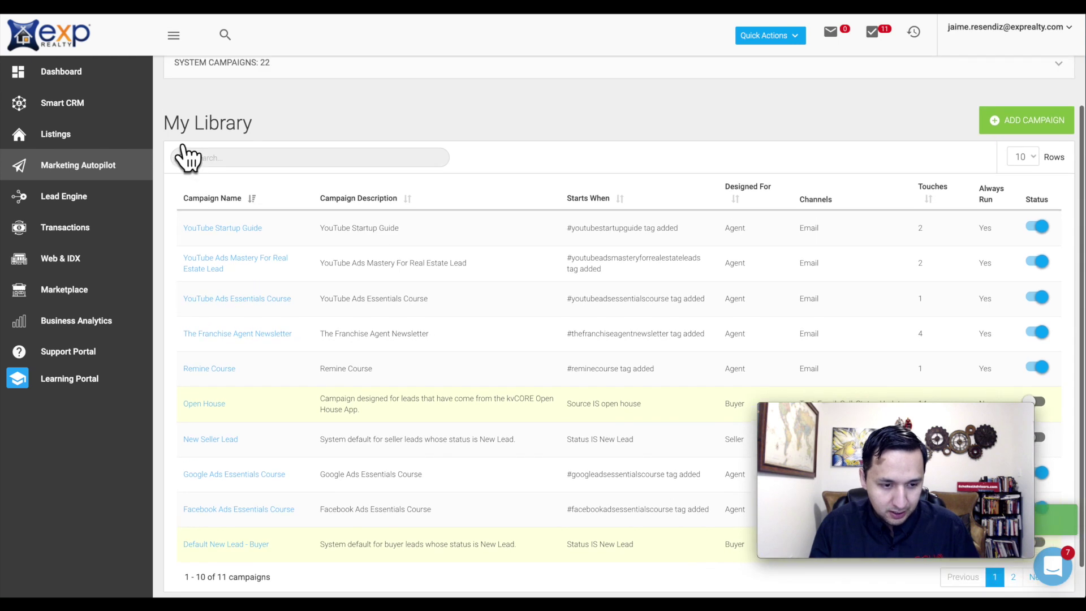
scroll(323, 369, "down", 1)
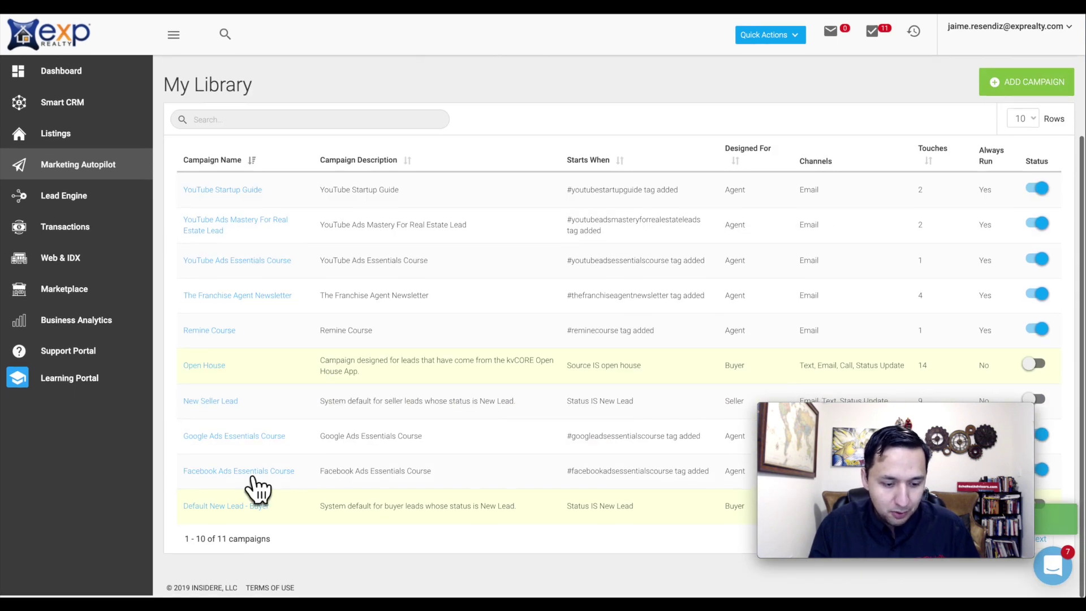
scroll(402, 516, "up", 1)
scroll(402, 516, "down", 1)
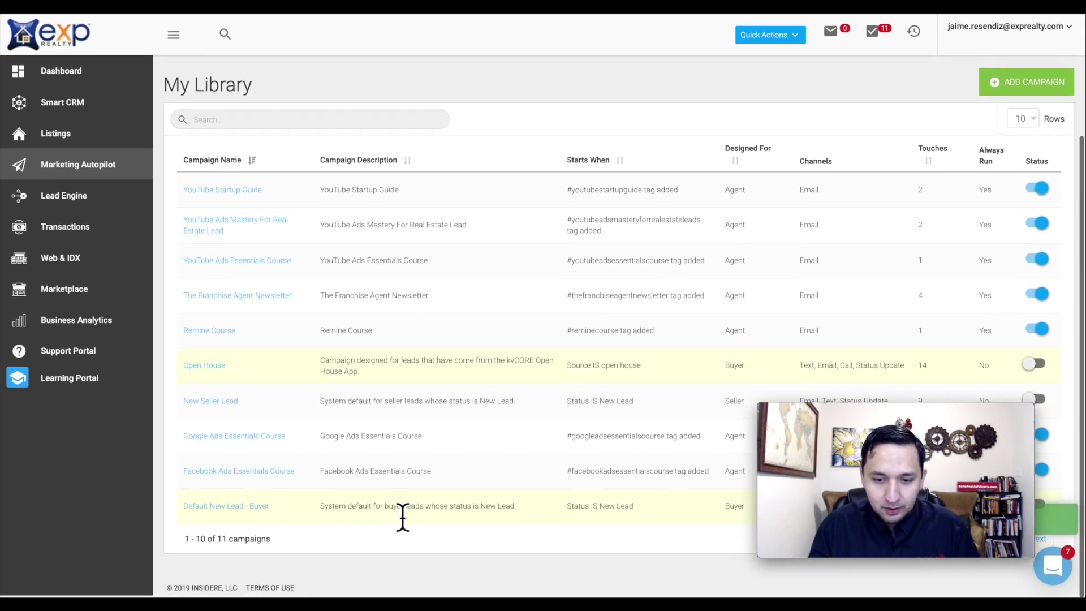
scroll(402, 517, "up", 3)
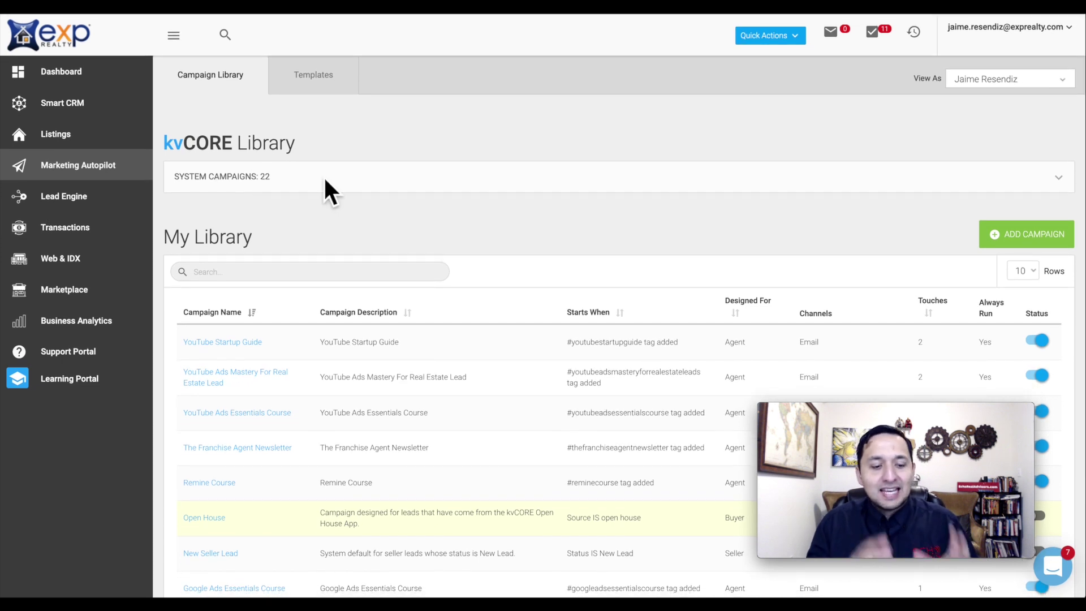
scroll(324, 180, "down", 3)
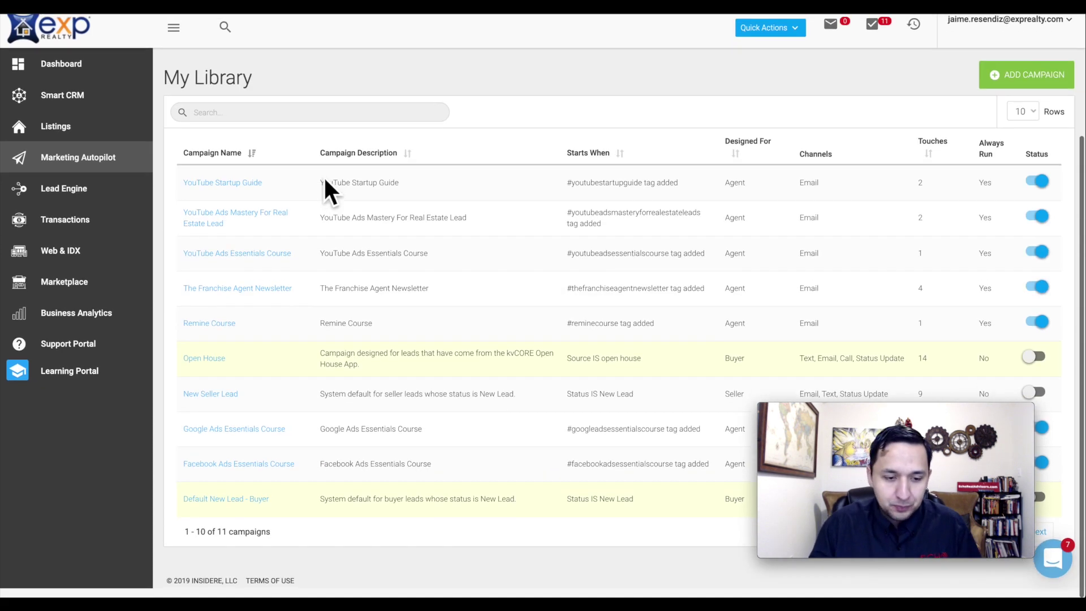
scroll(324, 175, "up", 3)
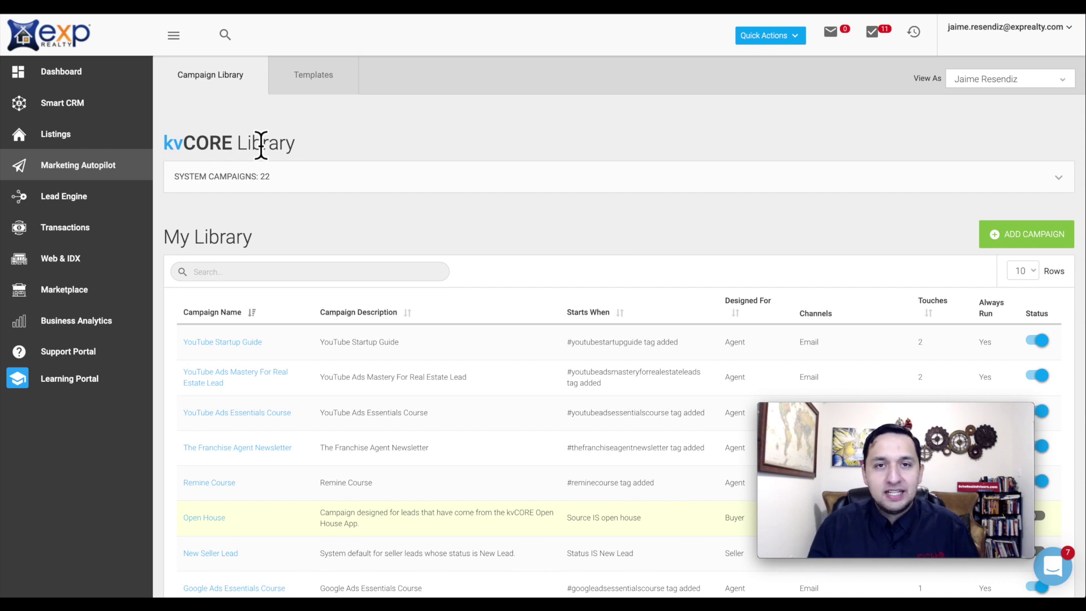
scroll(261, 145, "down", 3)
scroll(262, 150, "up", 1)
scroll(262, 150, "down", 2)
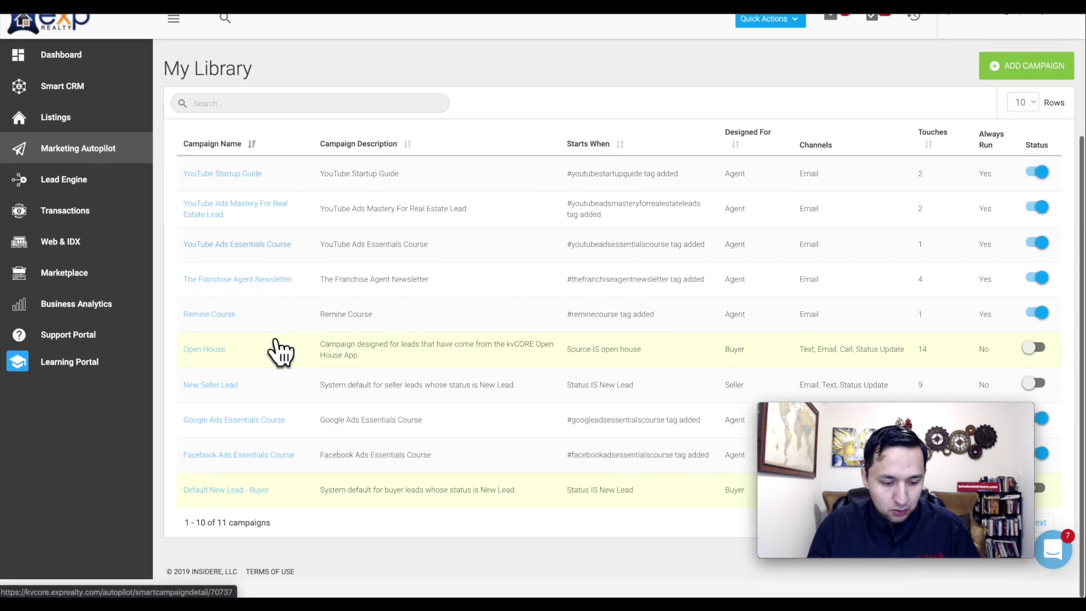
scroll(281, 352, "up", 1)
- Inspect the Default New Lead - Buyer campaign's text action without saving, then go to Templates
left_click(242, 510)
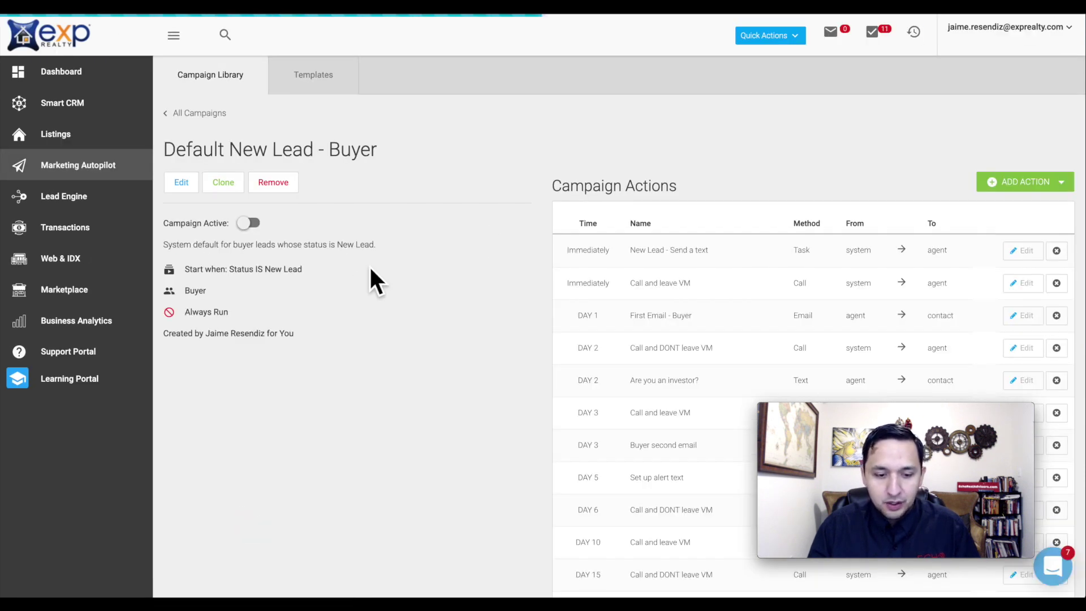
scroll(660, 219, "down", 5)
scroll(637, 186, "up", 5)
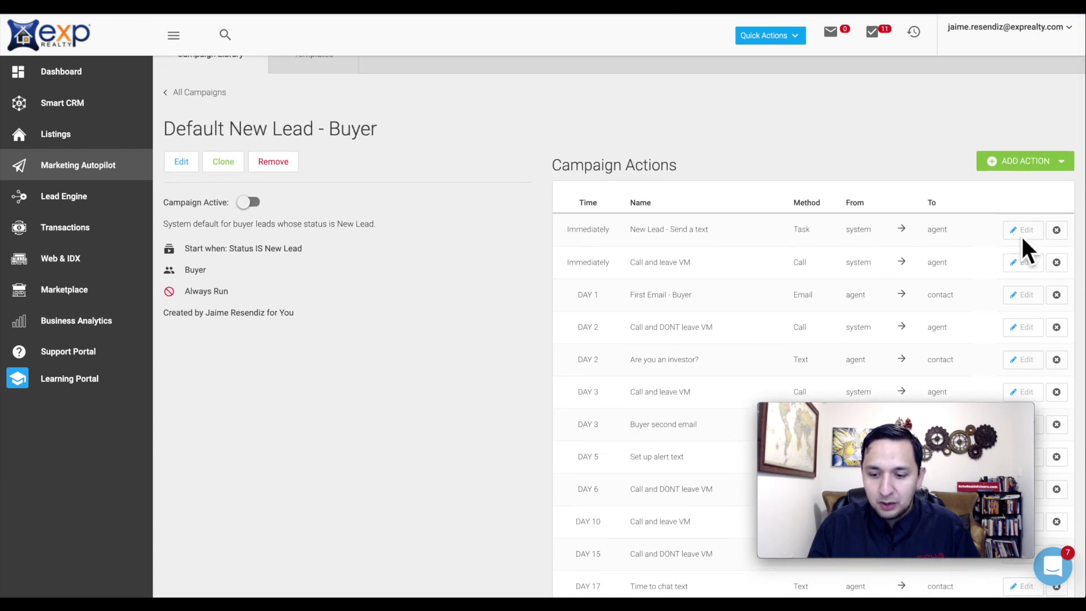
left_click(1022, 235)
left_click(381, 201)
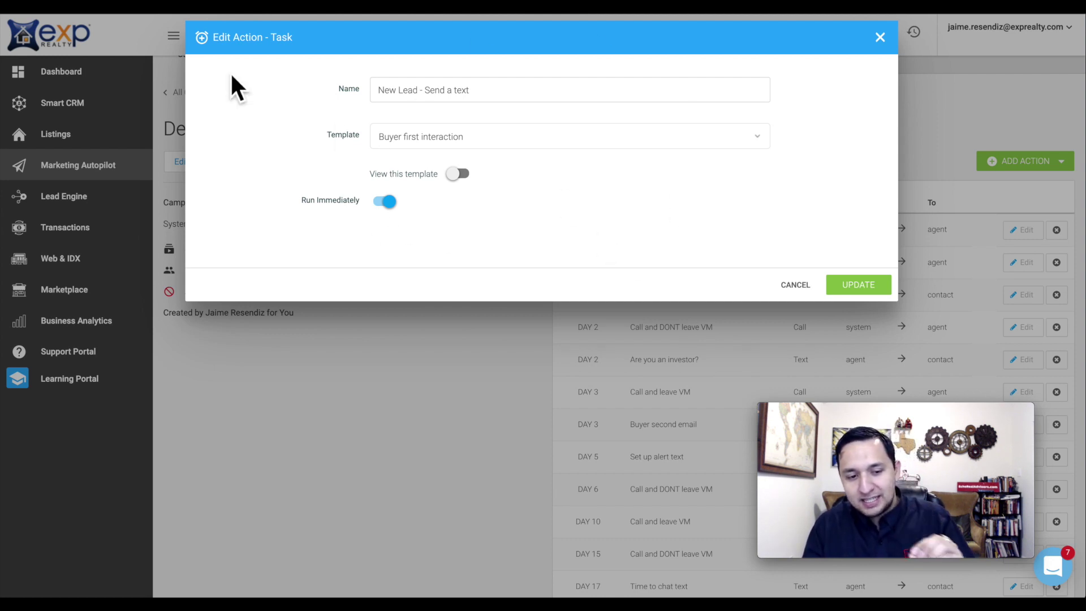
left_click(880, 37)
scroll(354, 218, "up", 1)
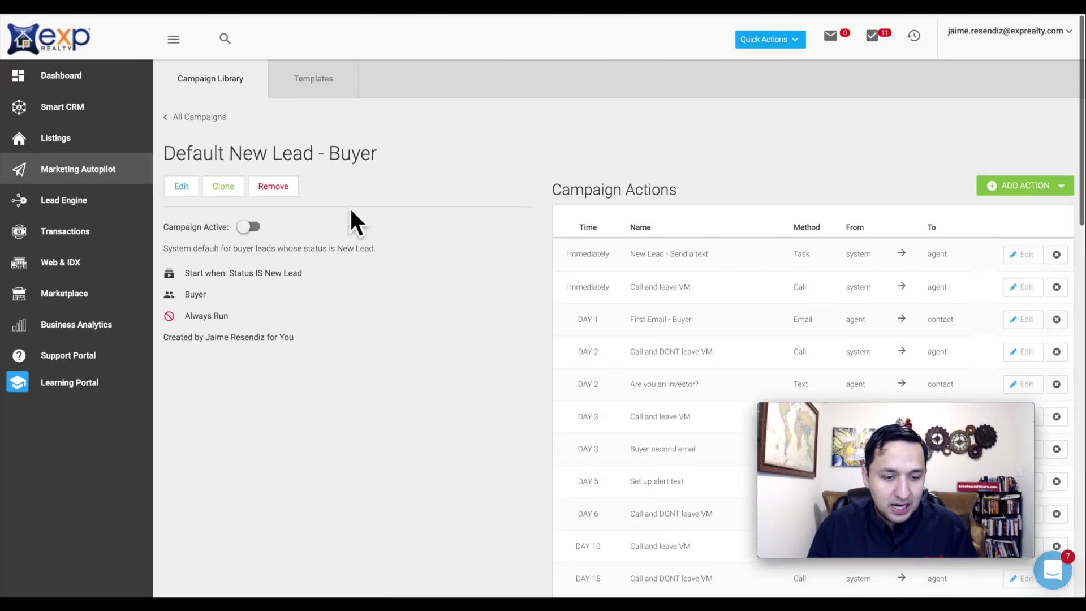
left_click(315, 79)
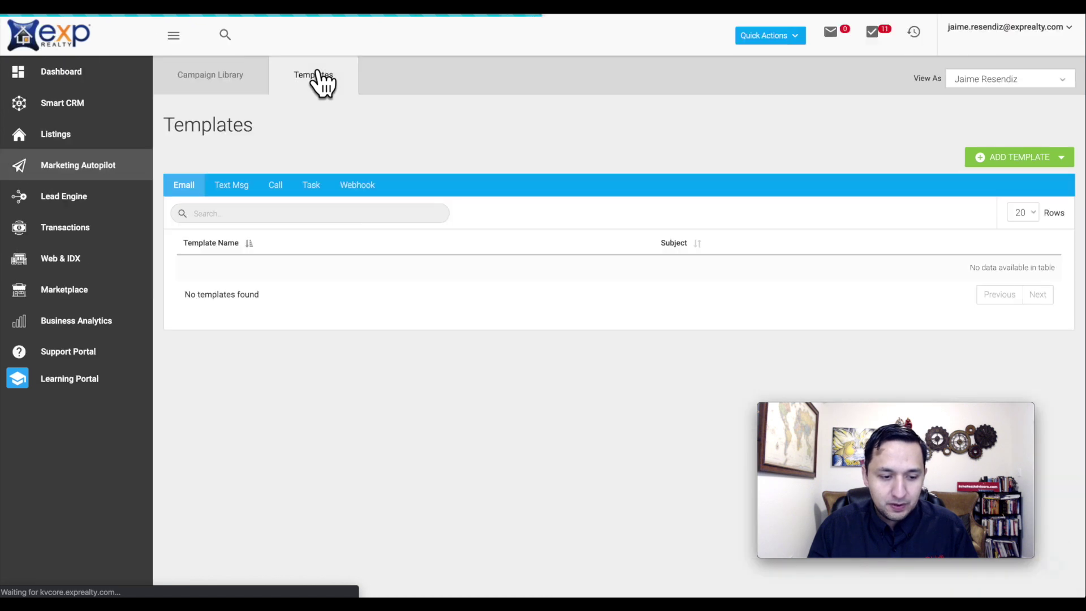
- Clone the 'Buyer - any updates?' email template, discard the copy unsaved, and return to Campaign Library
scroll(521, 257, "down", 2)
scroll(521, 252, "down", 5)
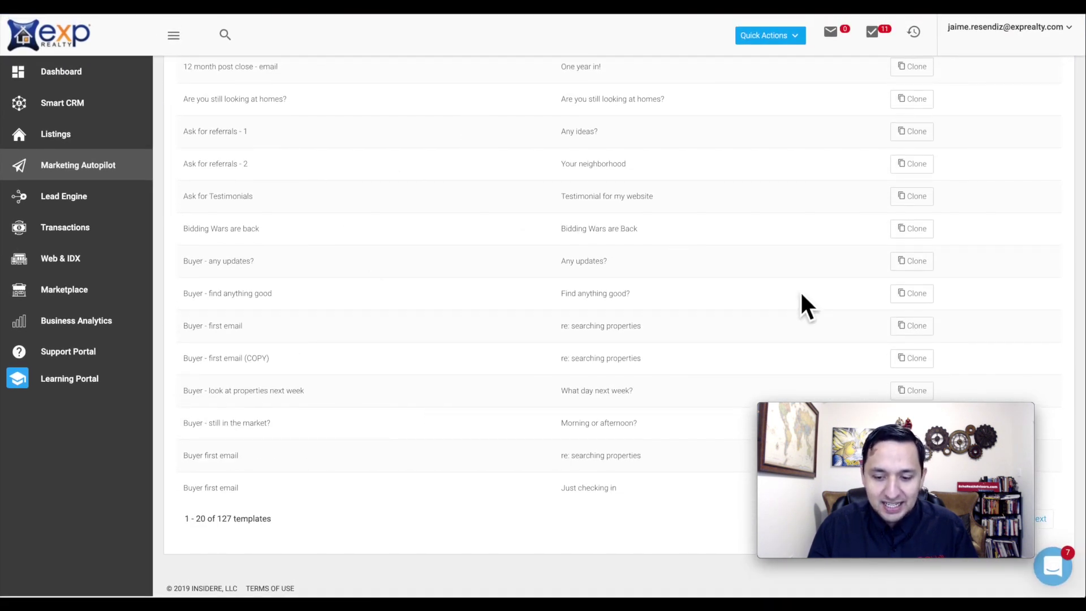
left_click(916, 262)
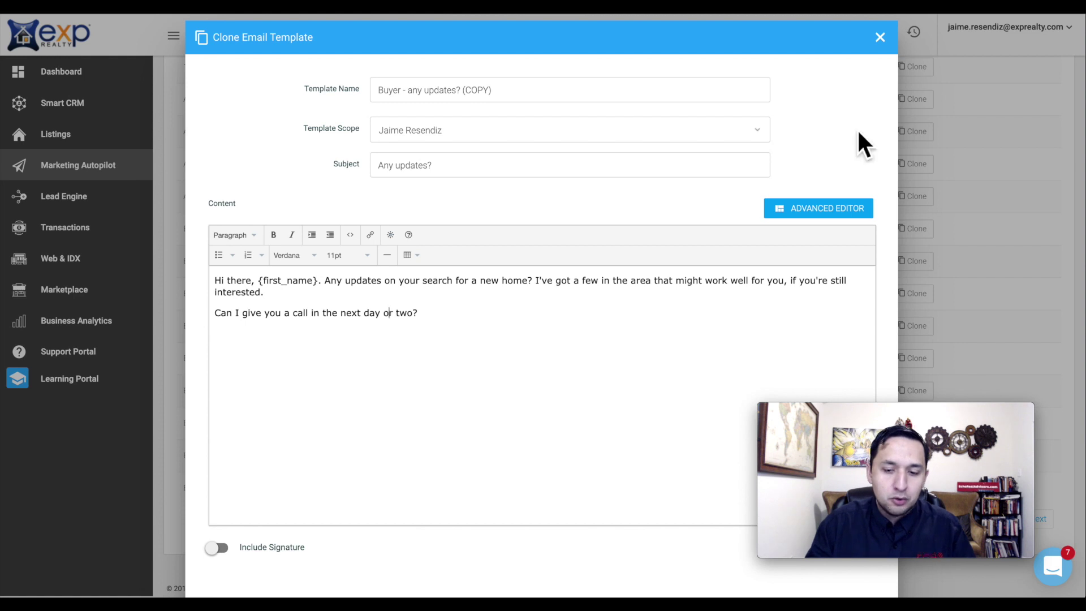
left_click(880, 37)
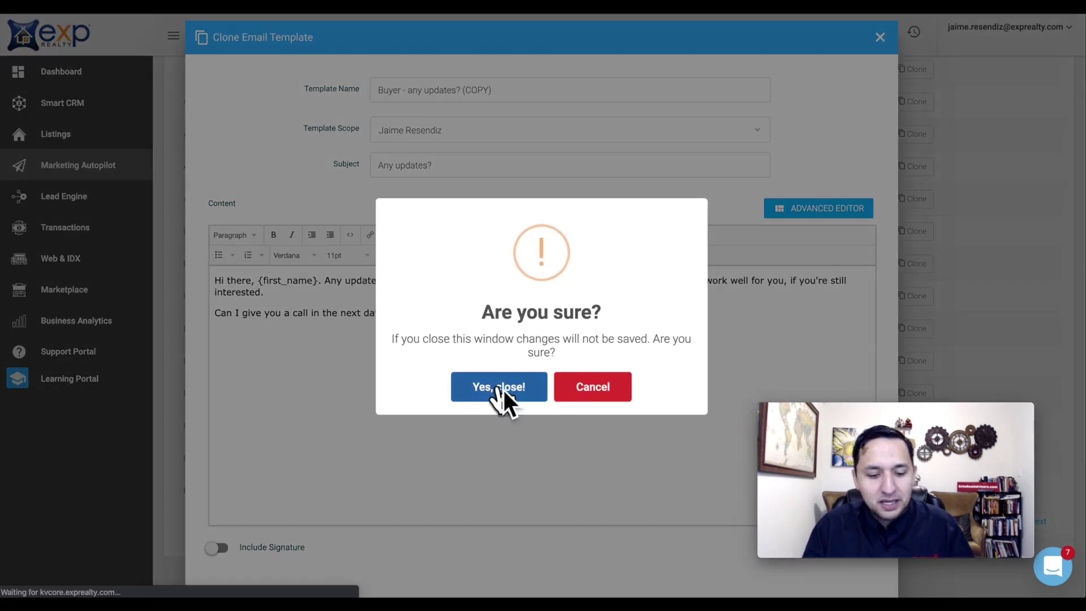
left_click(503, 389)
left_click(215, 90)
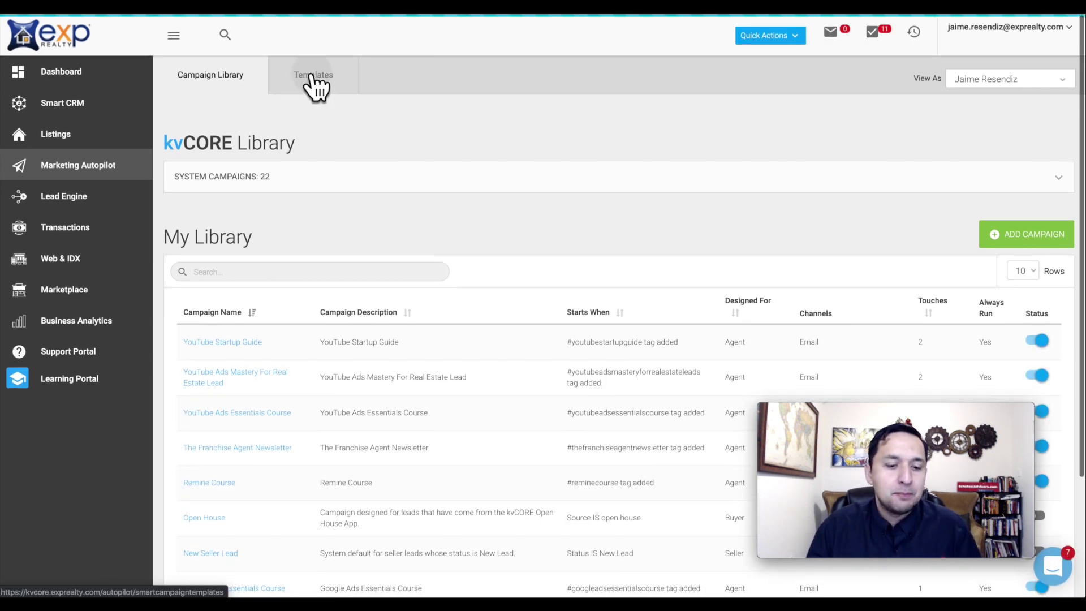
- Browse the Text Msg, Call, Task and Webhook templates, then review the 127 Email templates
left_click(315, 79)
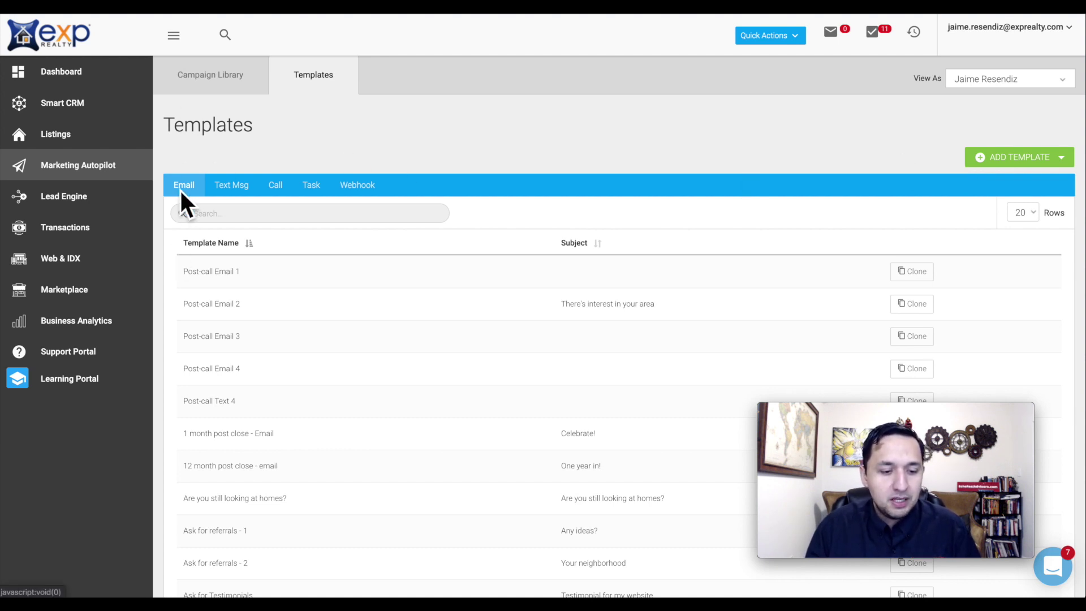
left_click(240, 190)
left_click(277, 192)
left_click(311, 189)
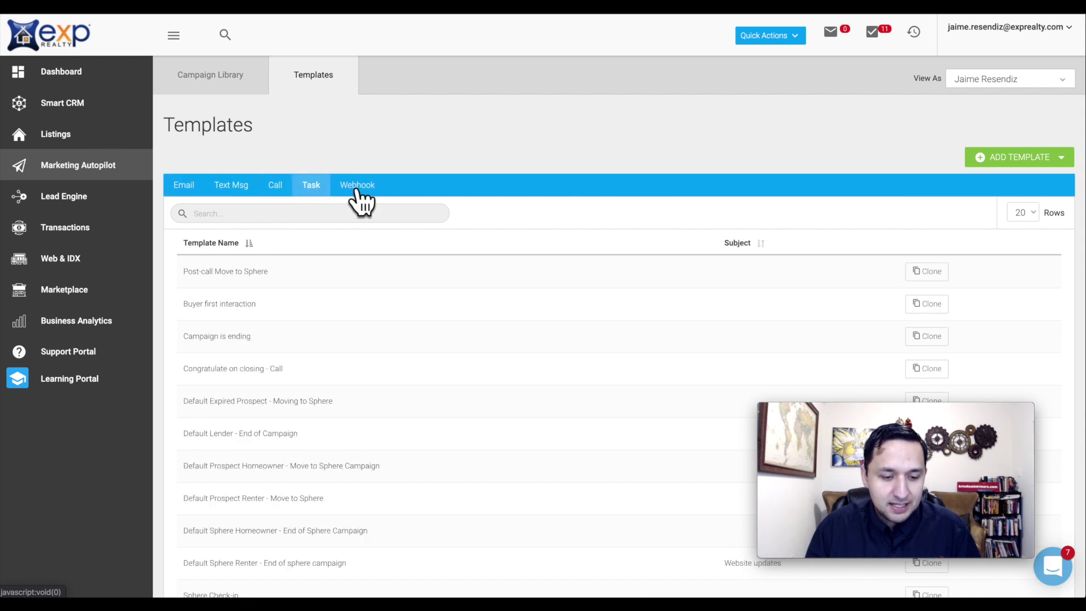
left_click(361, 191)
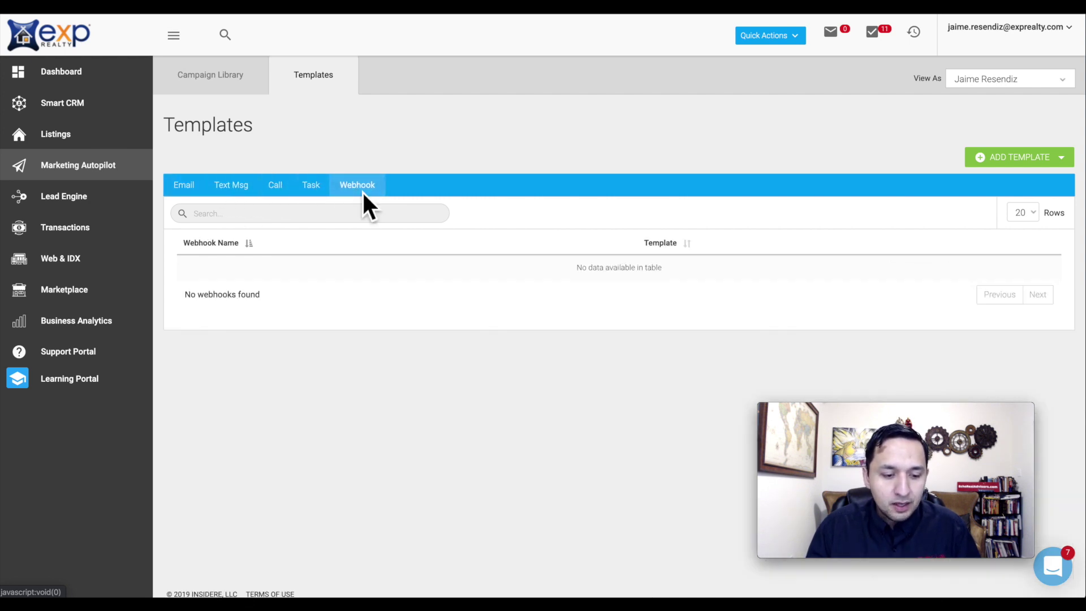
left_click(183, 187)
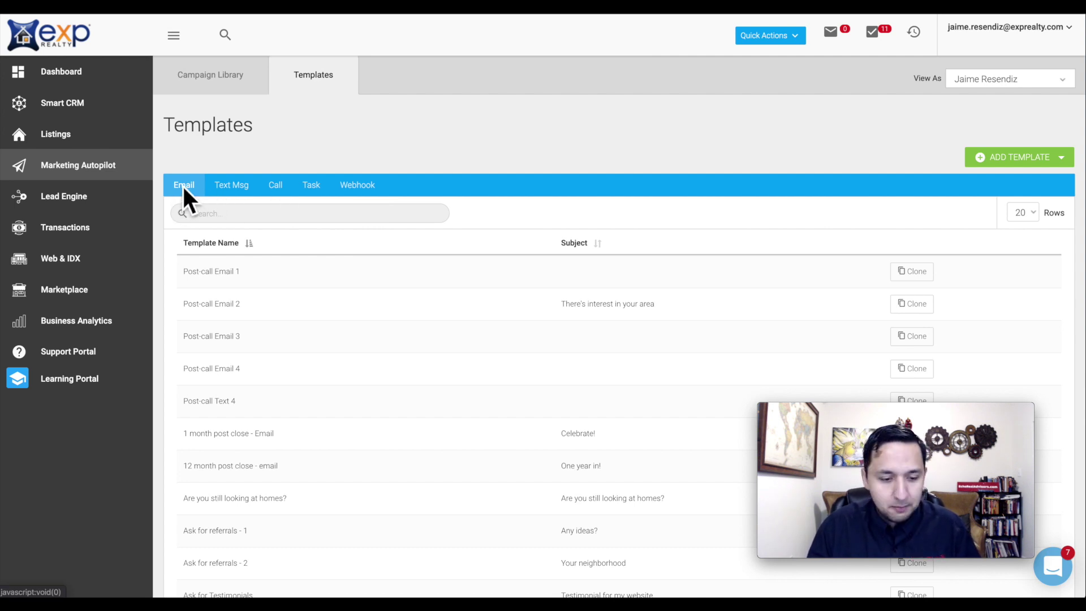
scroll(530, 351, "down", 7)
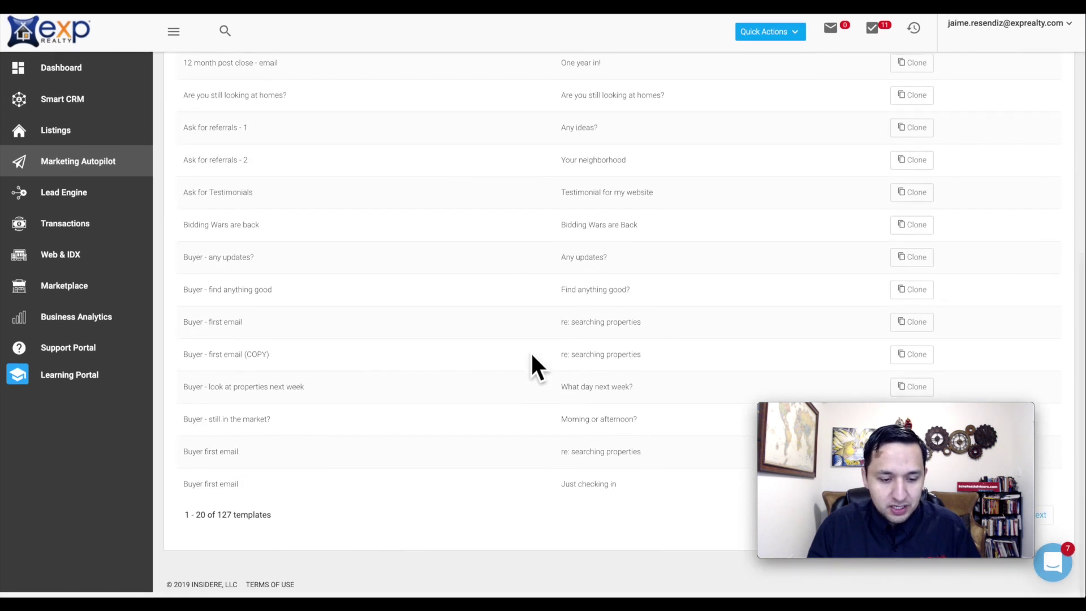
scroll(530, 351, "up", 5)
scroll(531, 351, "down", 2)
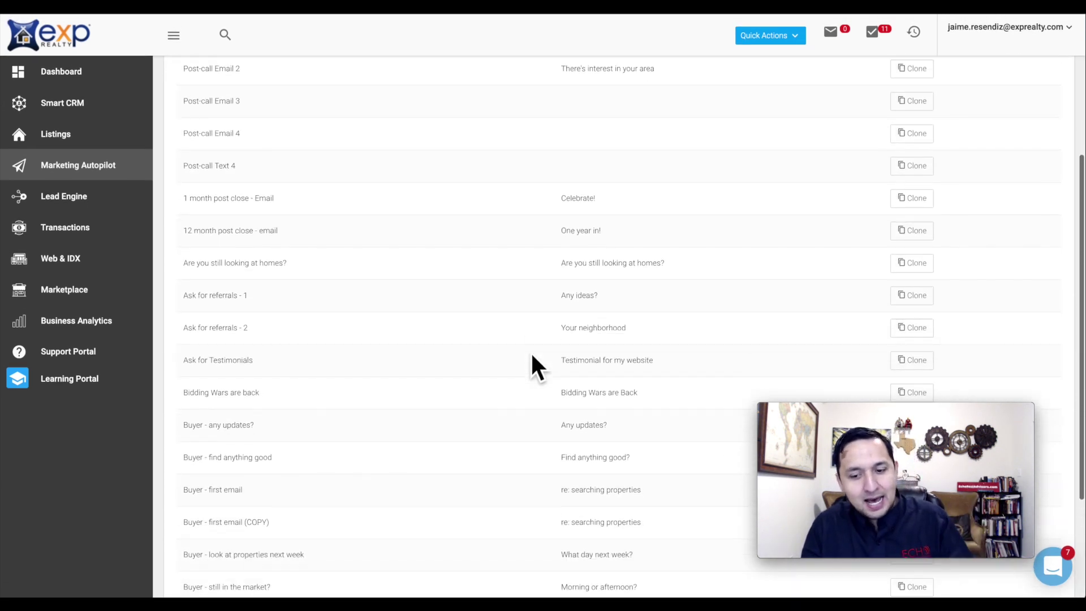
scroll(530, 351, "down", 3)
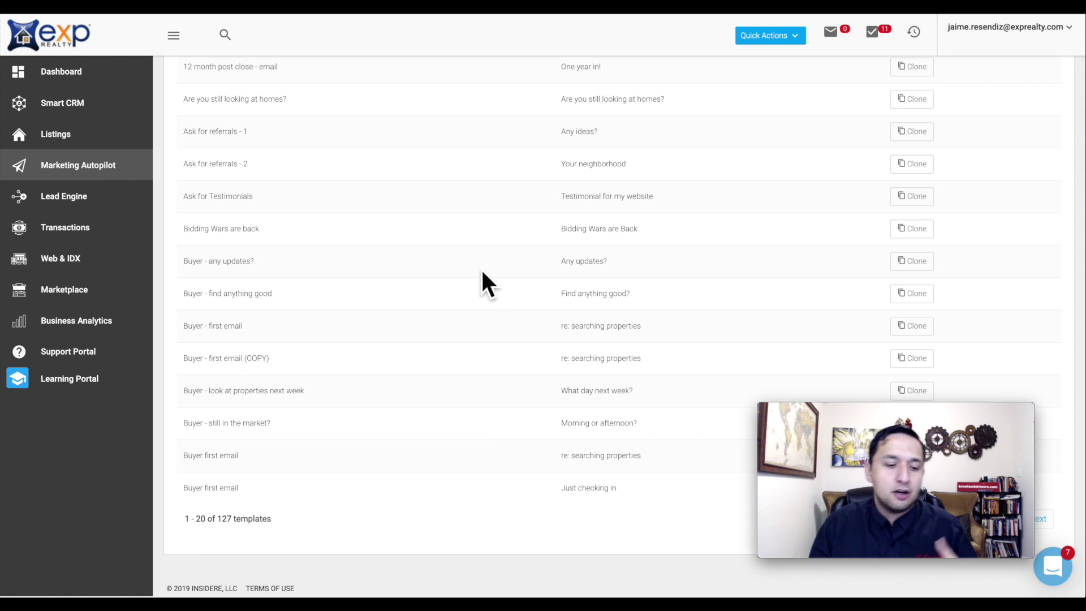
scroll(481, 273, "up", 6)
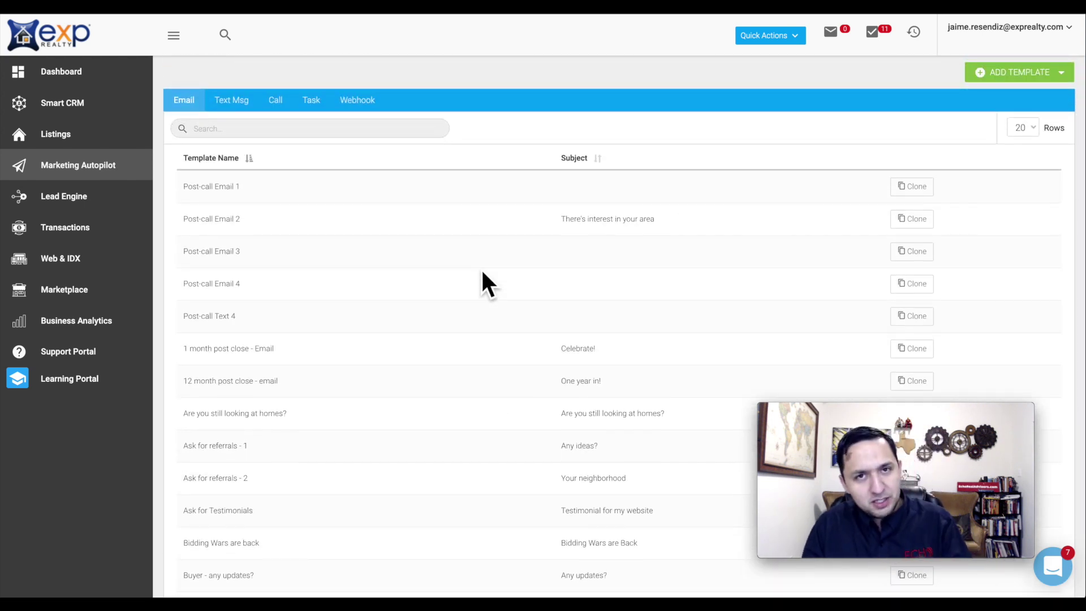
scroll(481, 271, "up", 2)
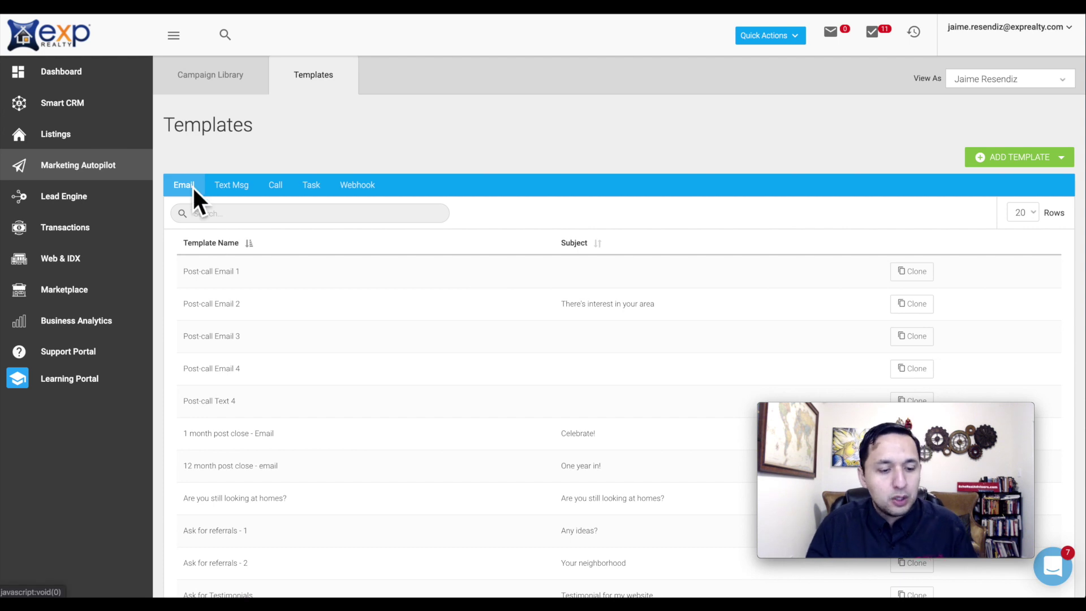
- Start a new email template named 'Triplex Bishop Arts-Email 1-Here It Is'
left_click(993, 167)
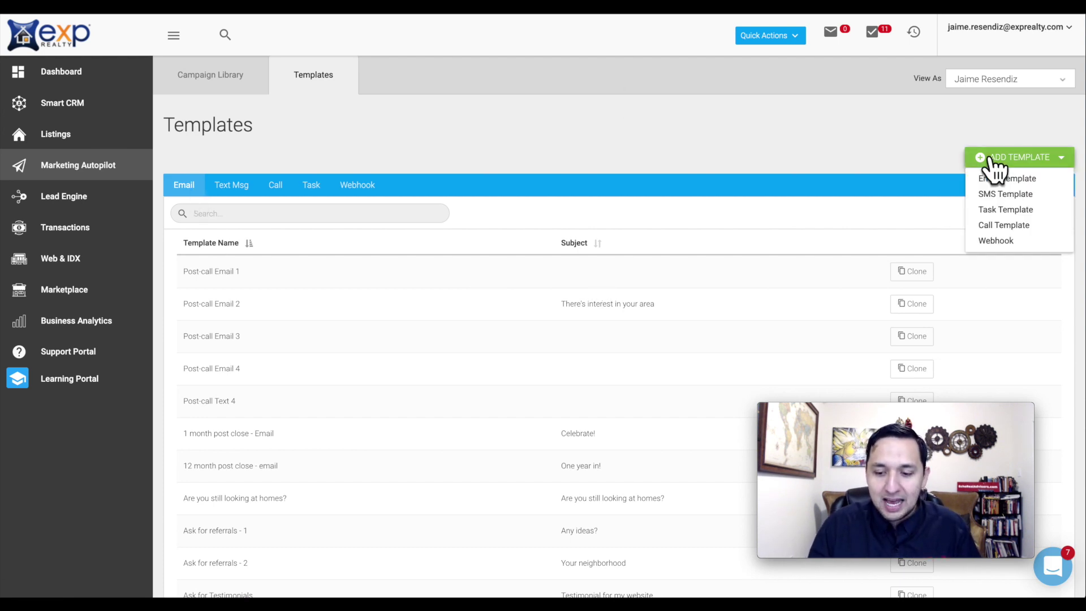
left_click(1025, 179)
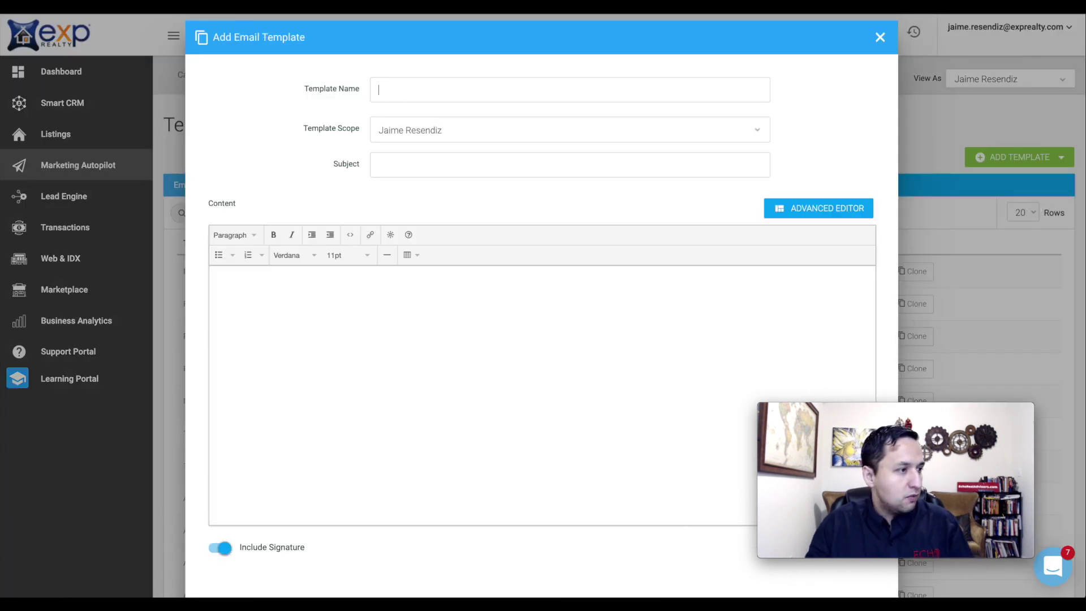
key("Tab")
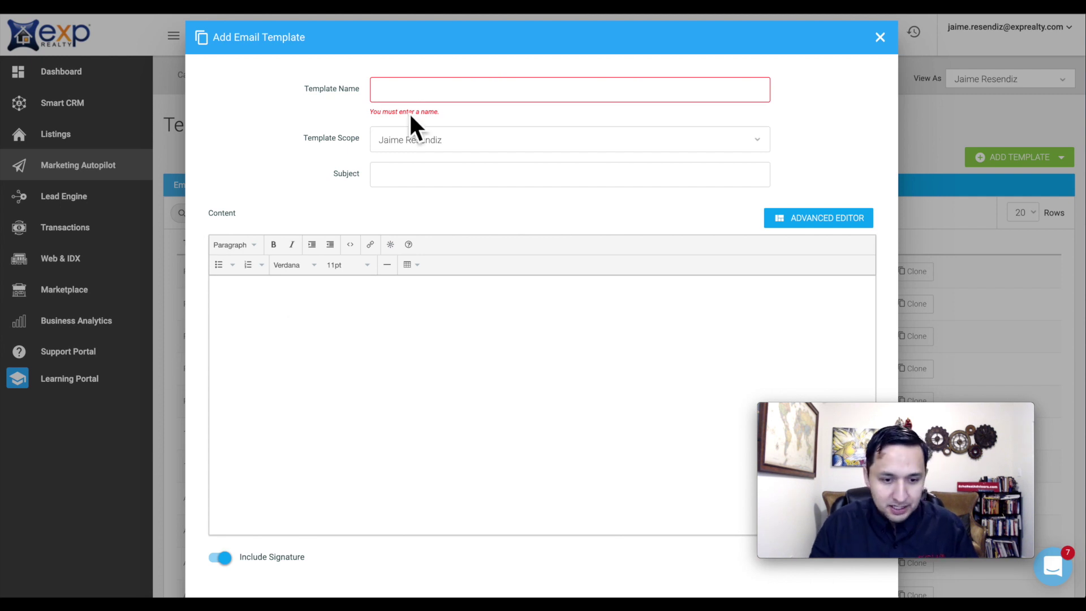
left_click(398, 97)
type("Triplex Bishop Arts-Email 1 Here It Is")
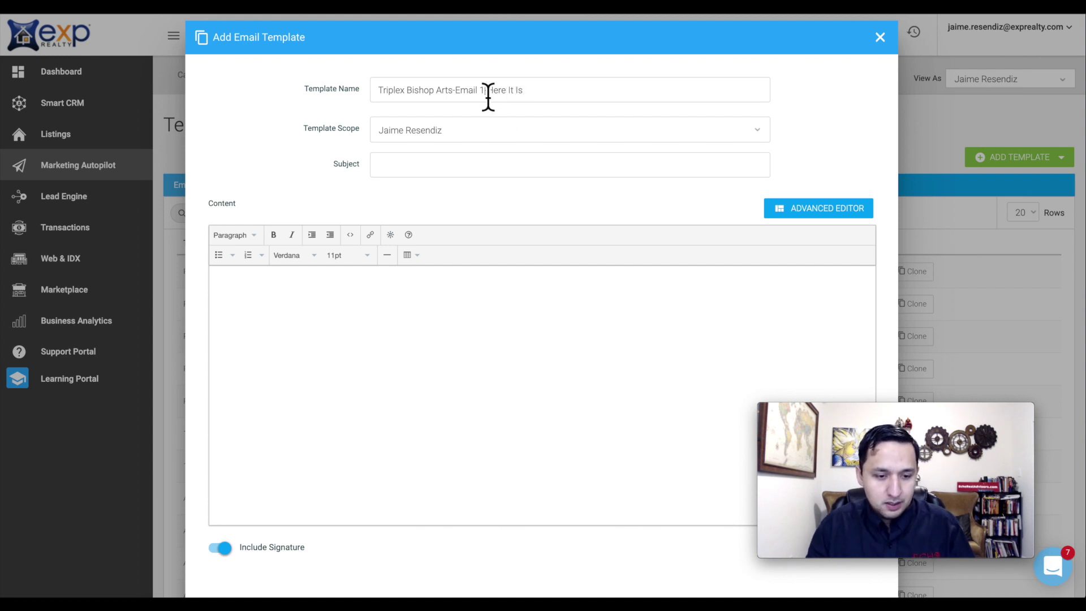
- Keep the current template scope and set the subject to 'Triplex In Bishop Arts'
triple_click(488, 97)
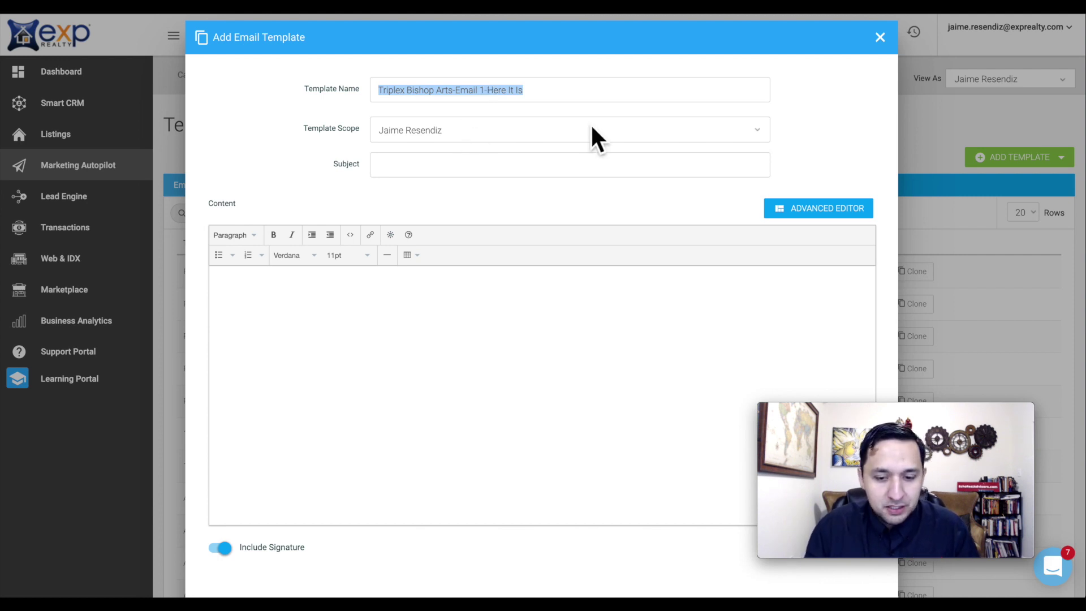
left_click(686, 139)
key("Return")
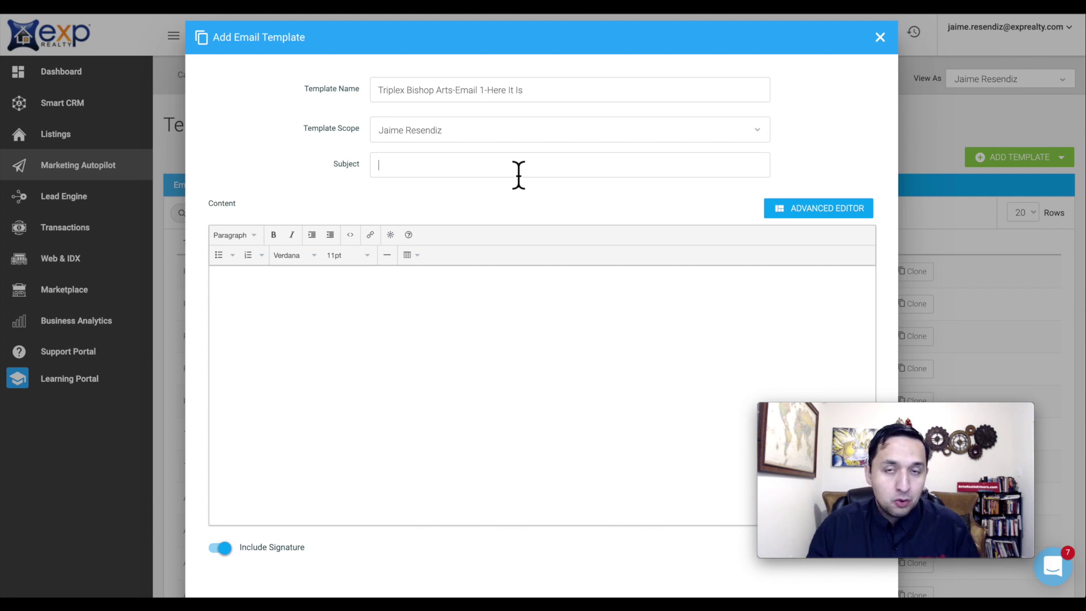
type("Triplex Bishop Arts")
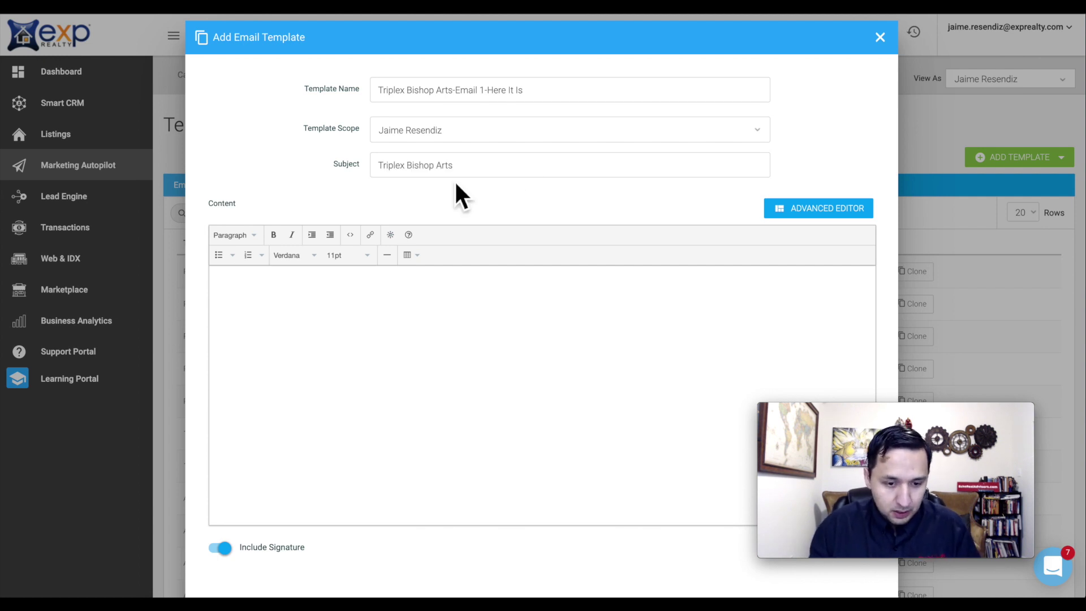
triple_click(436, 171)
left_click(486, 170)
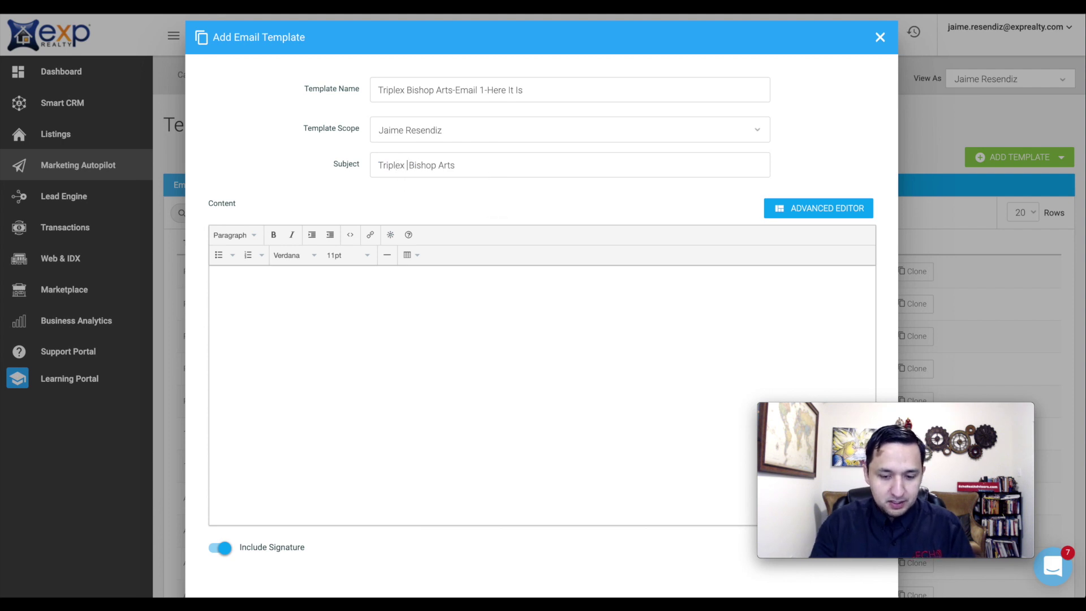
scroll(278, 364, "down", 1)
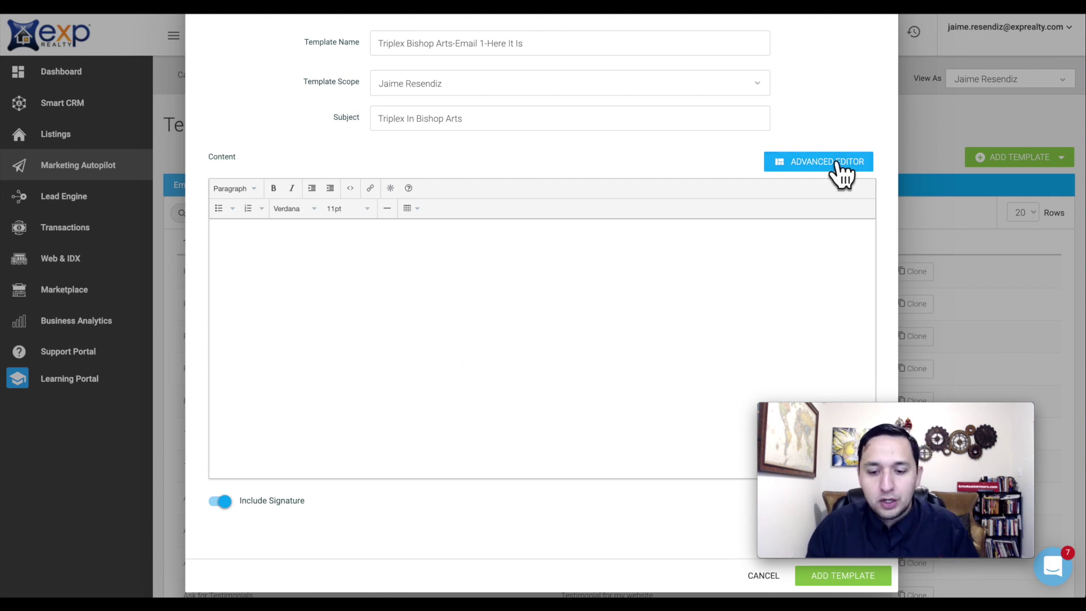
- Switch to the advanced drag-and-drop editor and add a text block to the empty body
left_click(820, 163)
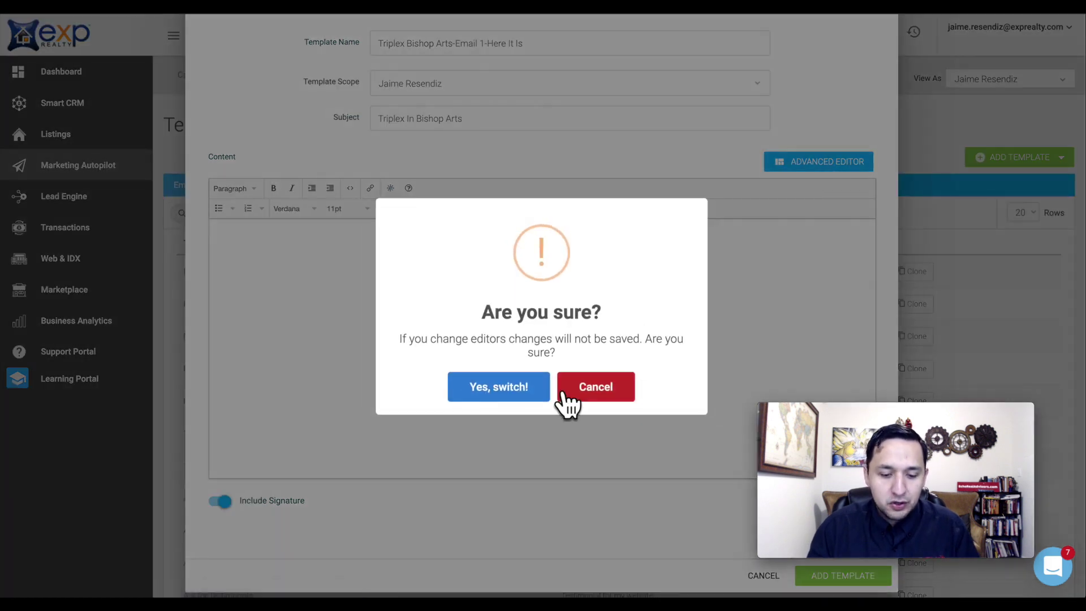
left_click(499, 389)
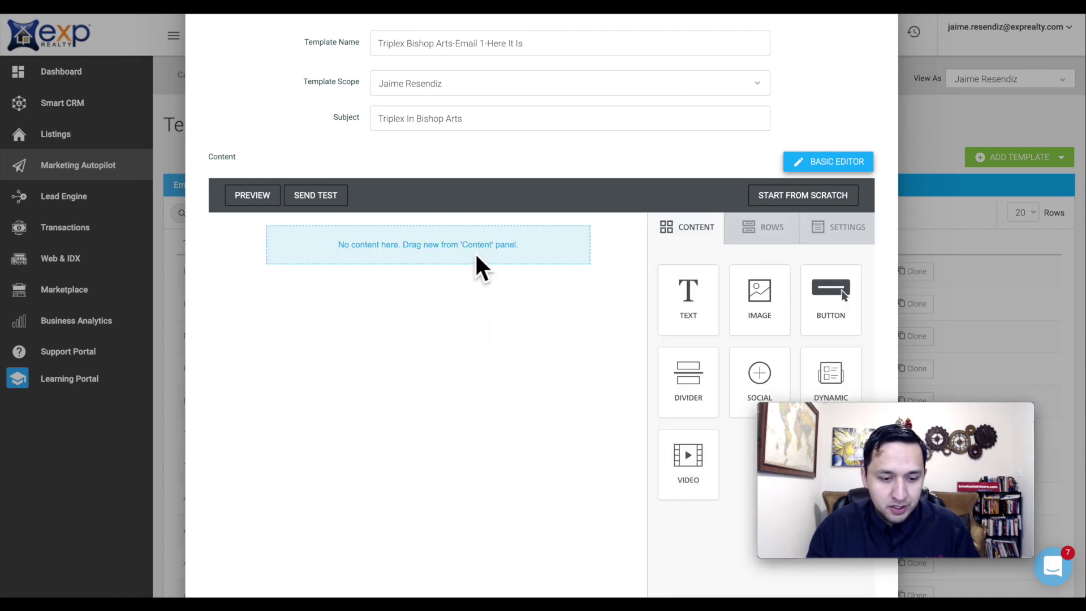
scroll(460, 182, "down", 3)
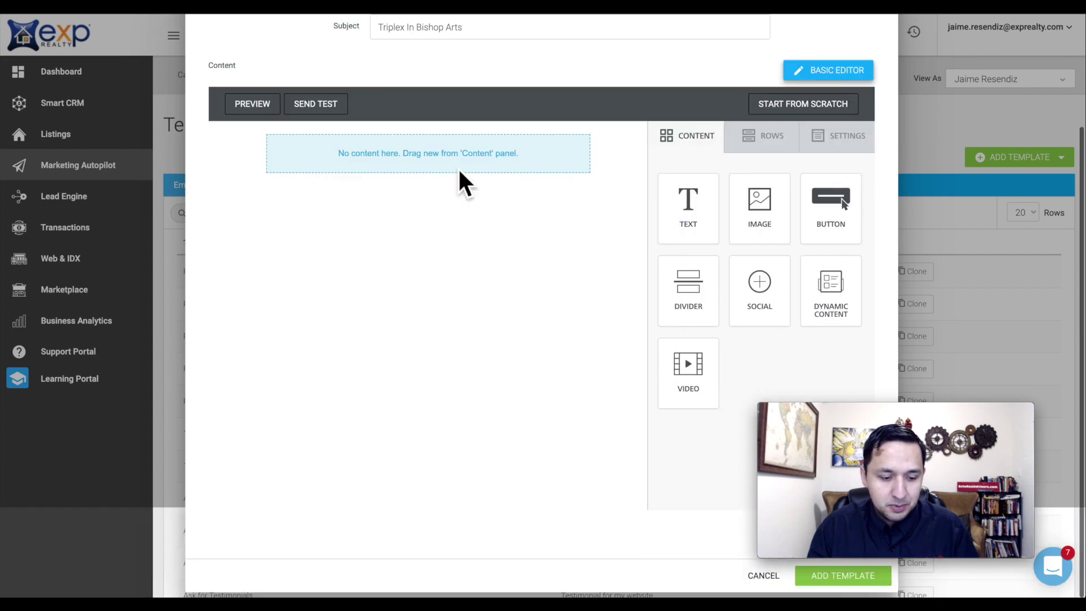
scroll(460, 181, "up", 4)
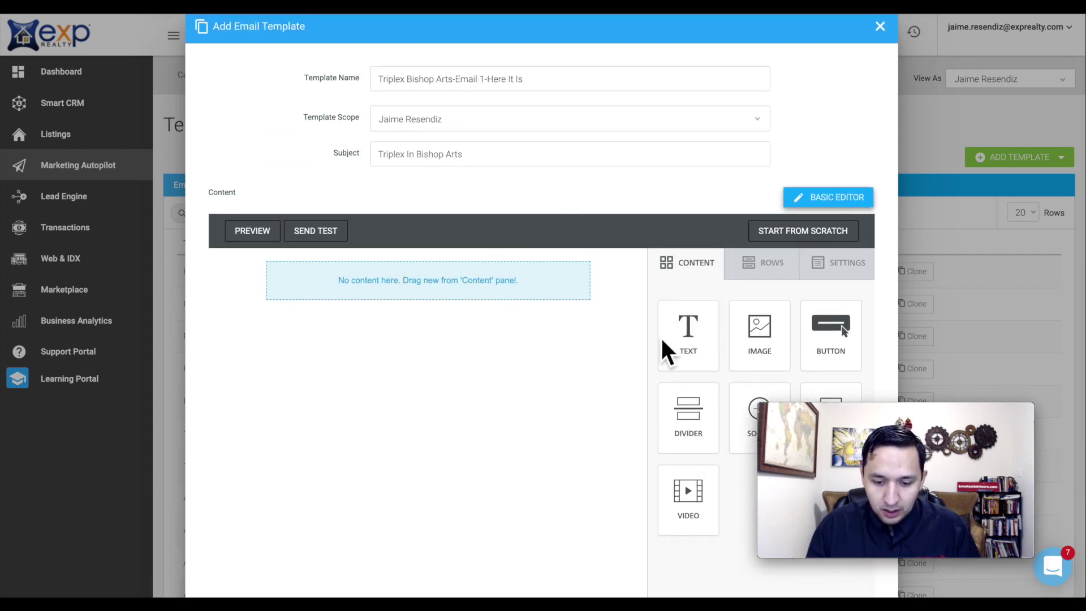
left_click_drag(681, 327, 430, 274)
- Add a row below the text block and place a video block in it
left_click(735, 270)
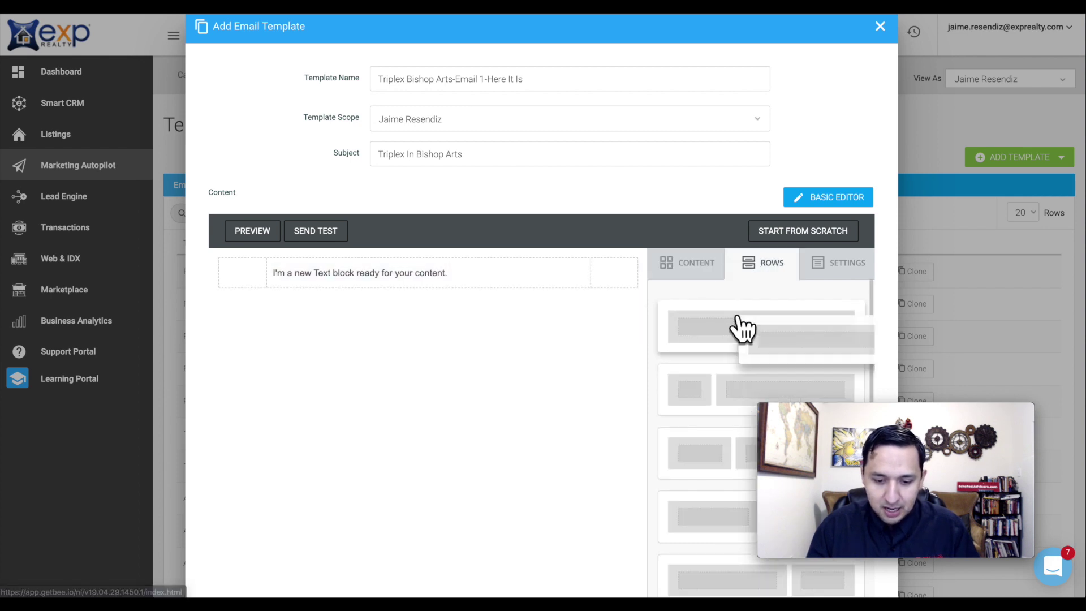
left_click_drag(735, 326, 656, 308)
left_click_drag(775, 343, 360, 295)
left_click(694, 273)
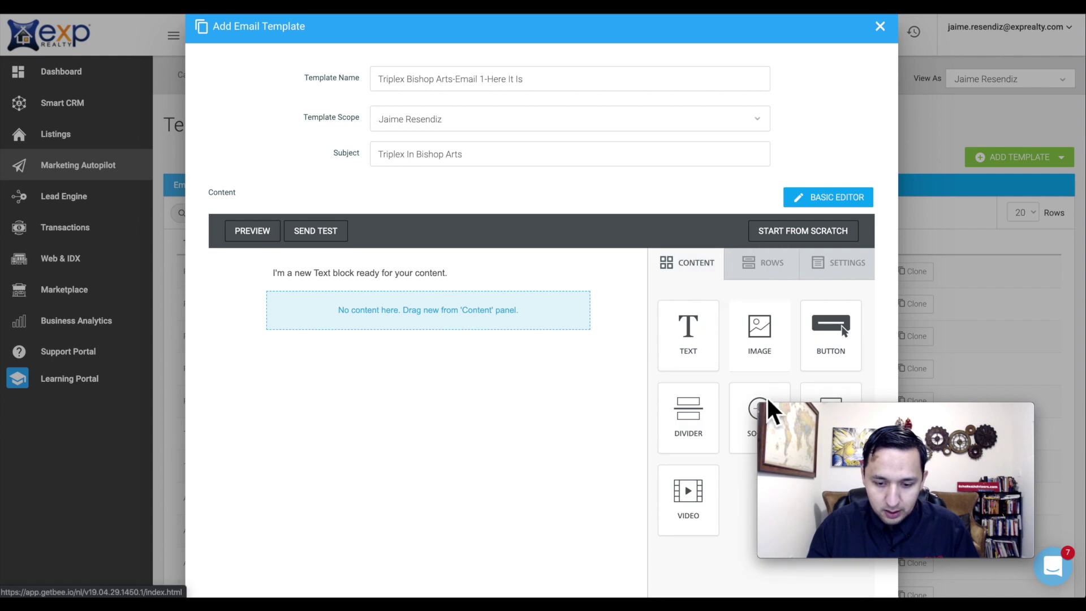
scroll(708, 396, "down", 2)
left_click_drag(710, 395, 383, 189)
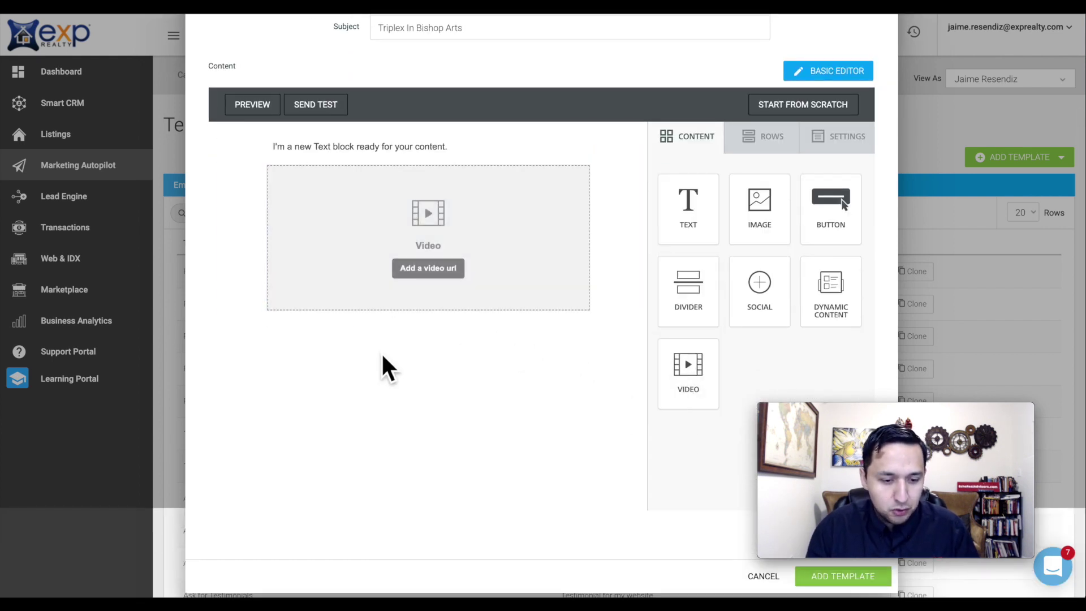
- Add a row with a second text block below the video, then a two-column row beneath it
left_click(760, 141)
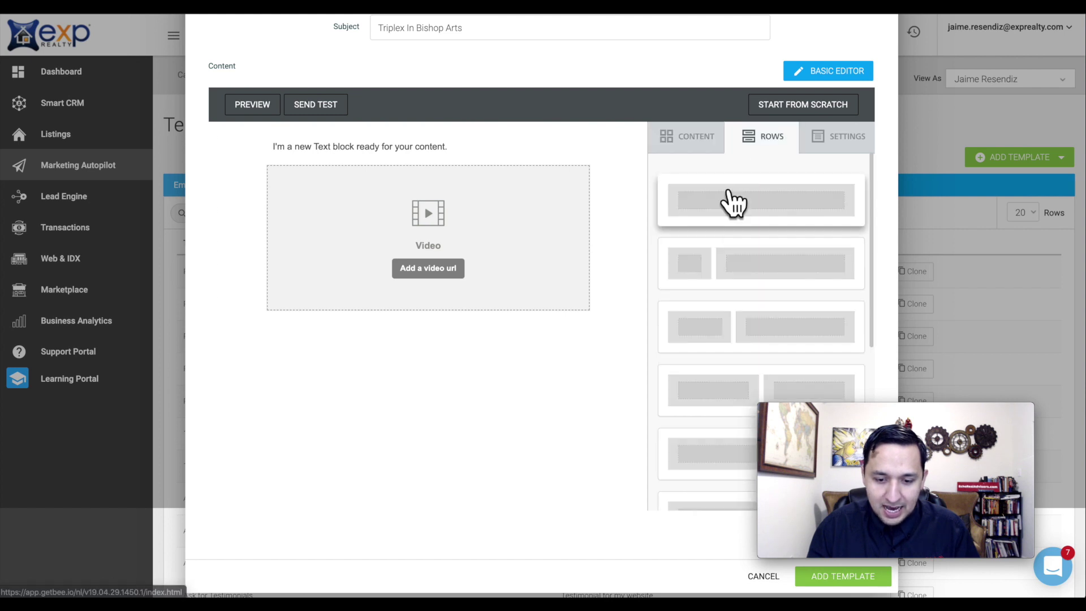
left_click_drag(727, 199, 271, 298)
left_click(694, 140)
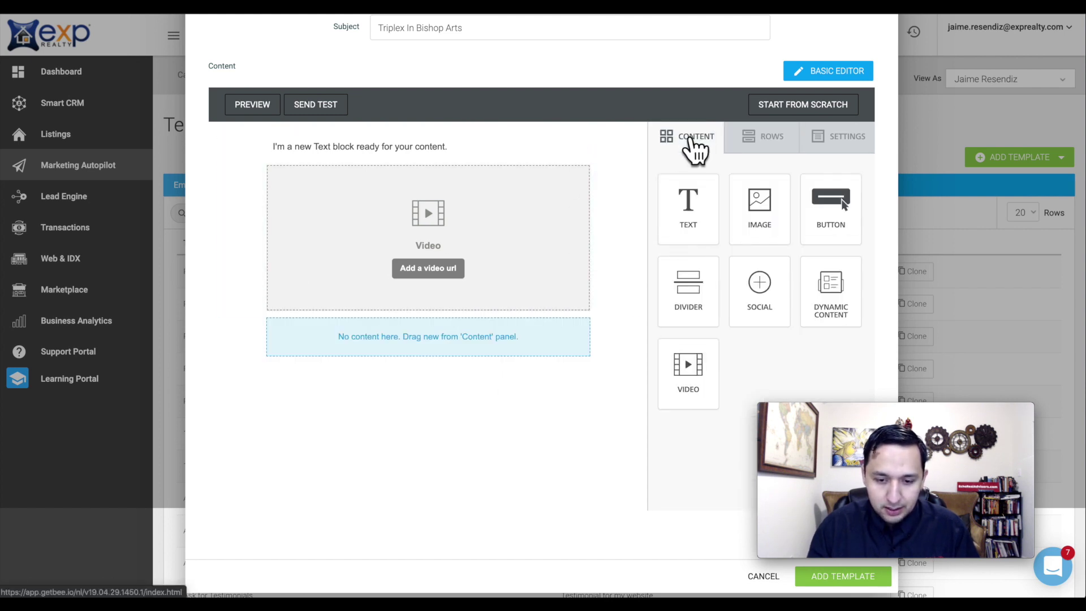
left_click_drag(696, 201, 354, 330)
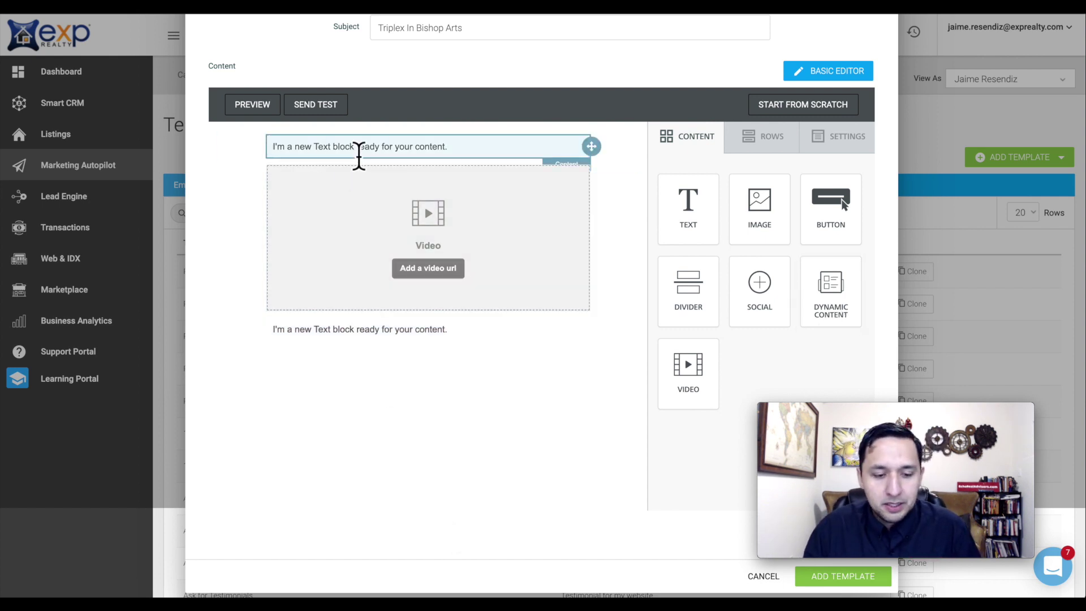
left_click(774, 148)
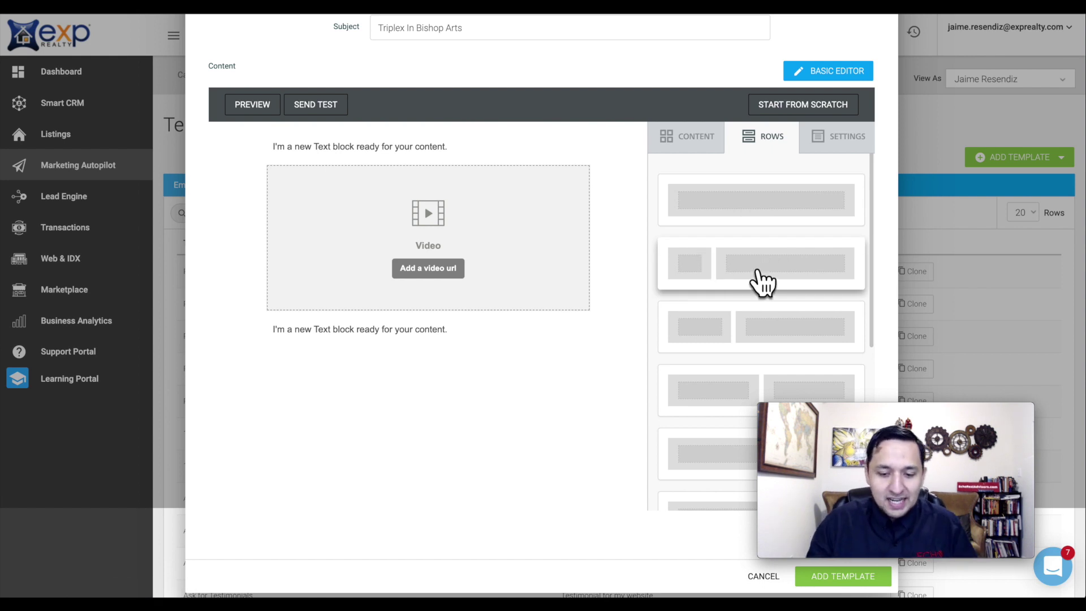
left_click_drag(762, 281, 301, 339)
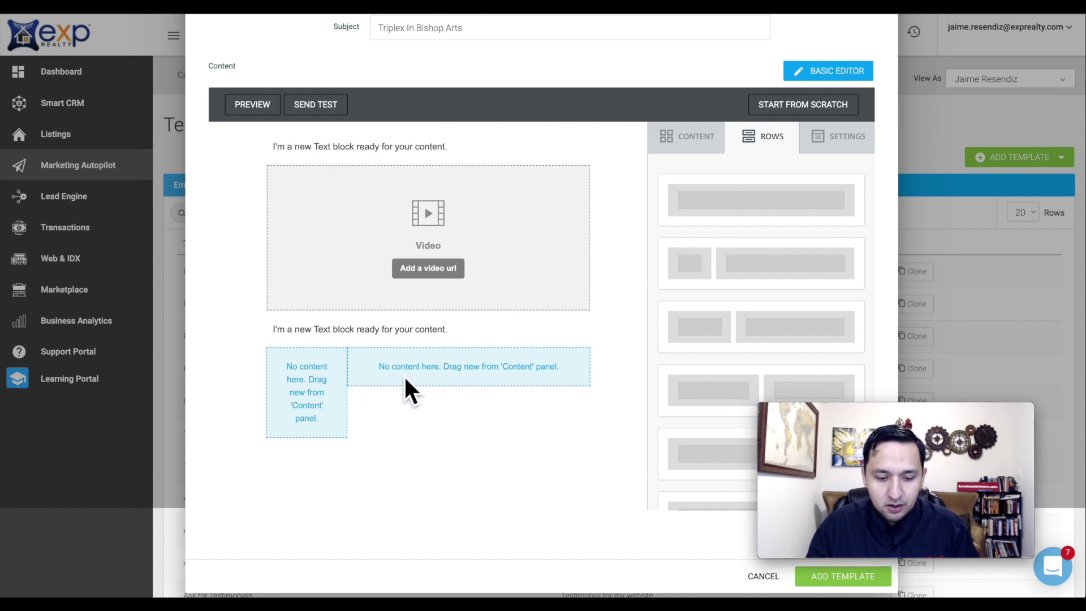
scroll(755, 342, "down", 5)
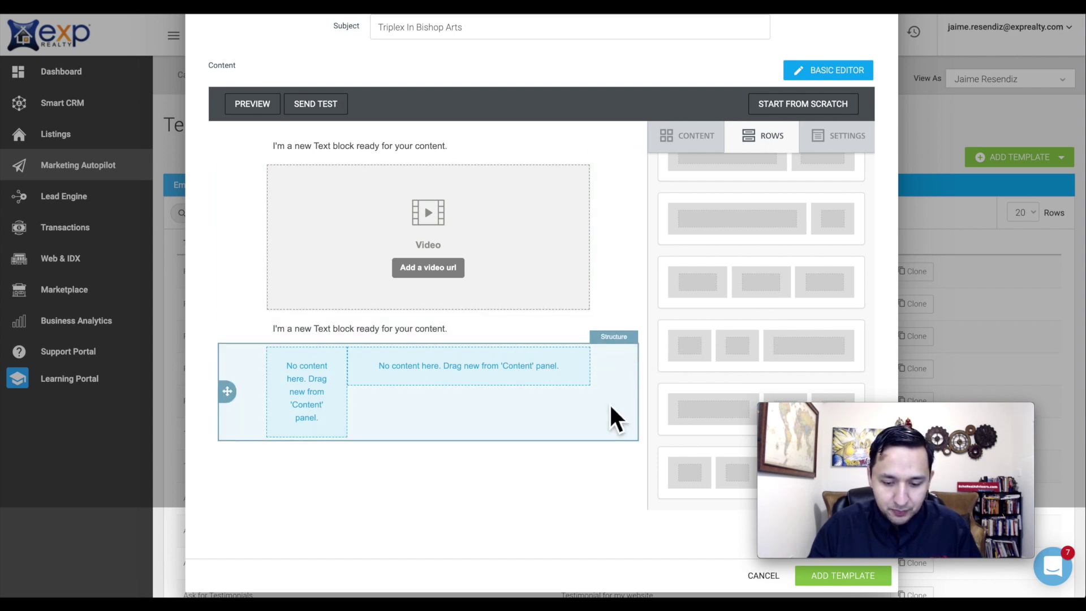
- Delete the empty two-column row from the email layout
left_click(681, 139)
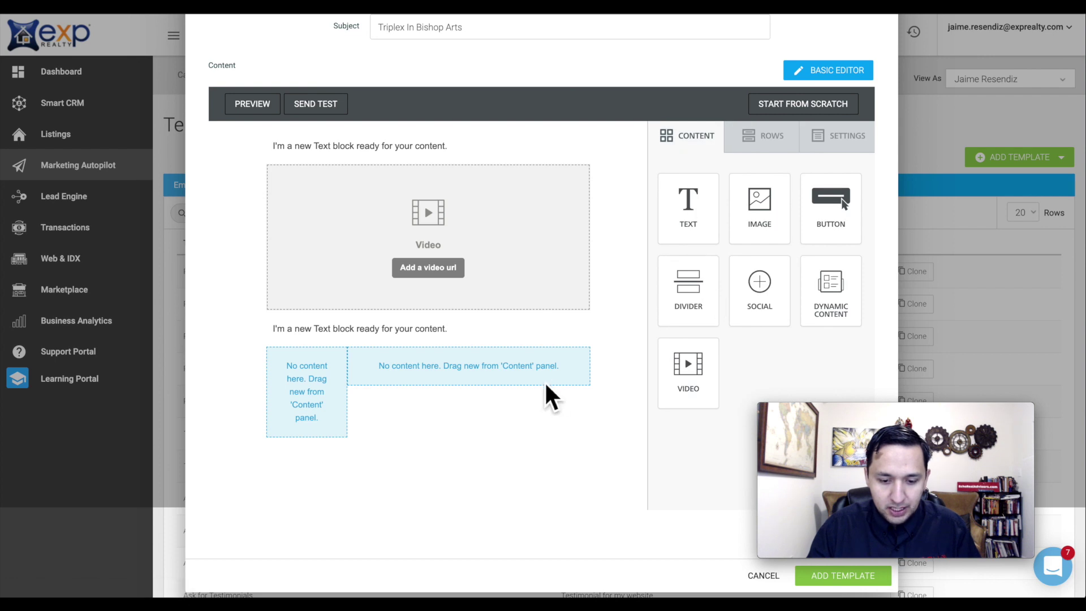
left_click(314, 384)
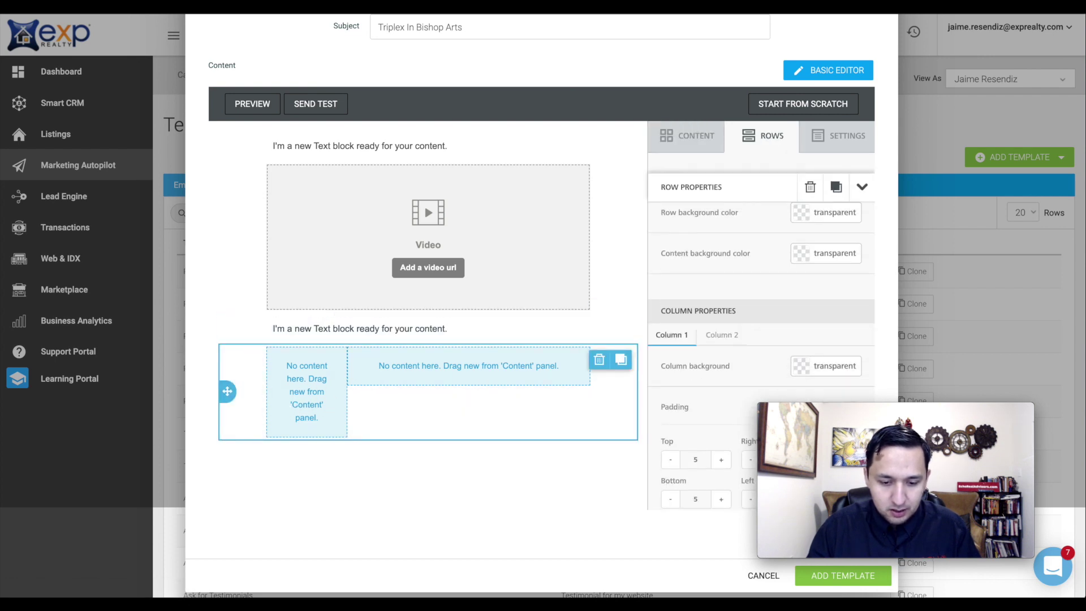
left_click(598, 359)
left_click(594, 335)
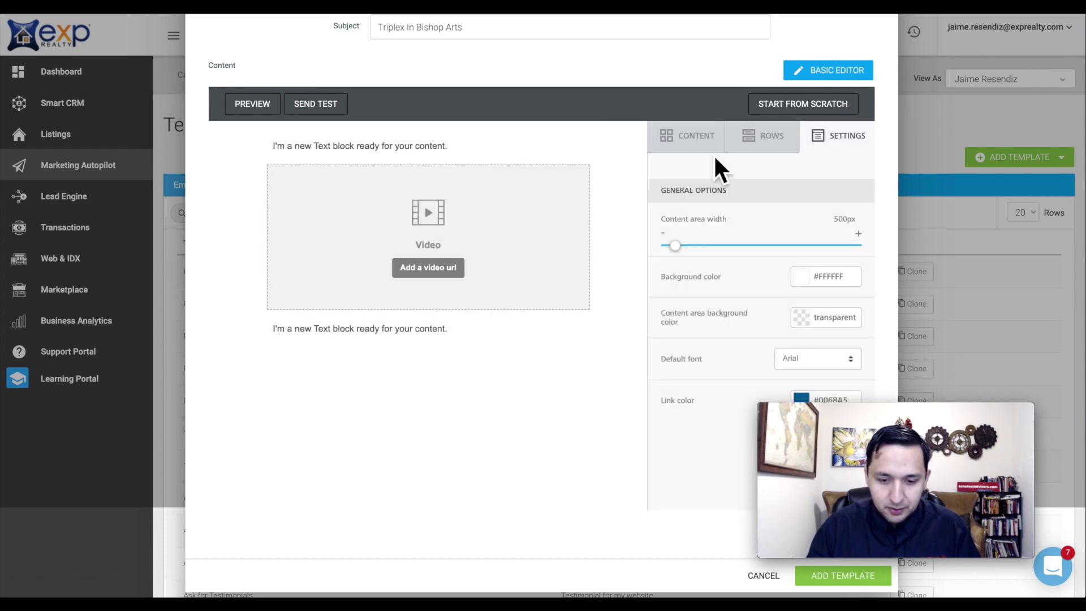
left_click(695, 135)
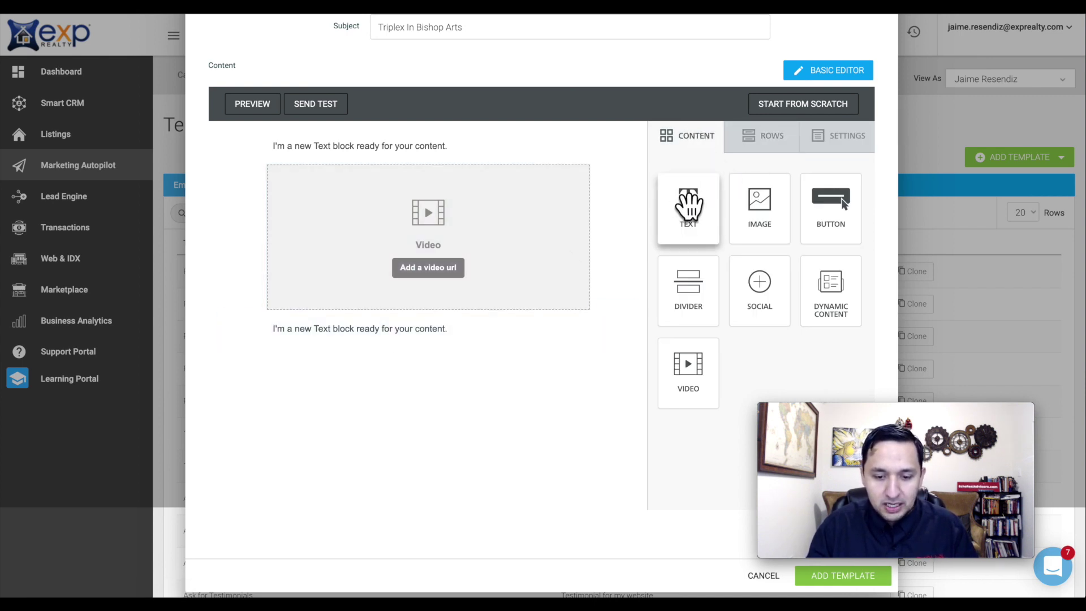
- Add text, image, button, divider, social icons and a Schedule a Showing Button block to the email
left_click_drag(686, 206, 362, 160)
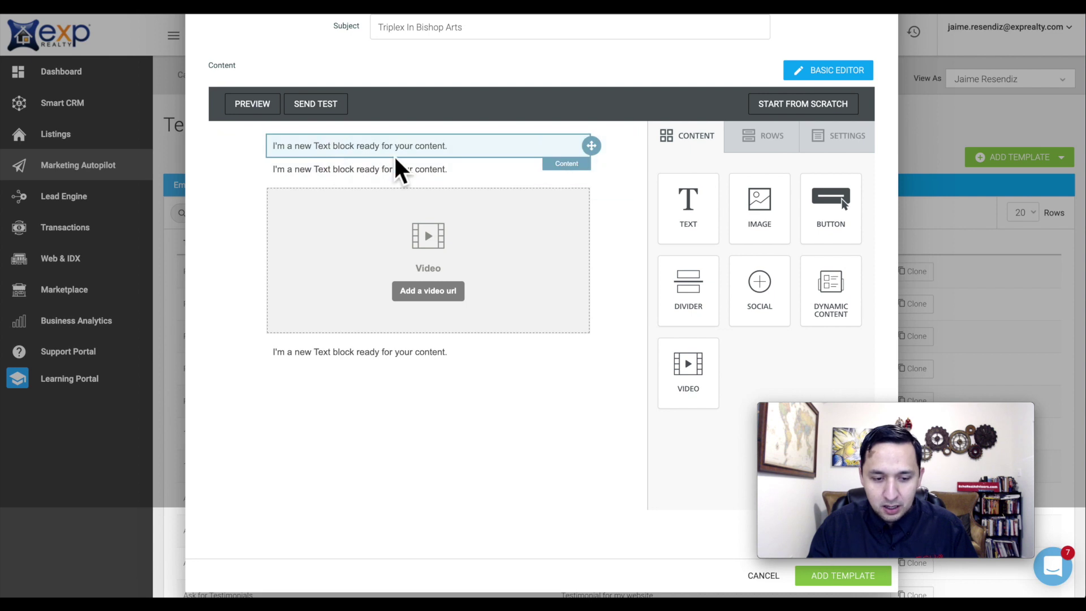
left_click_drag(758, 223, 419, 178)
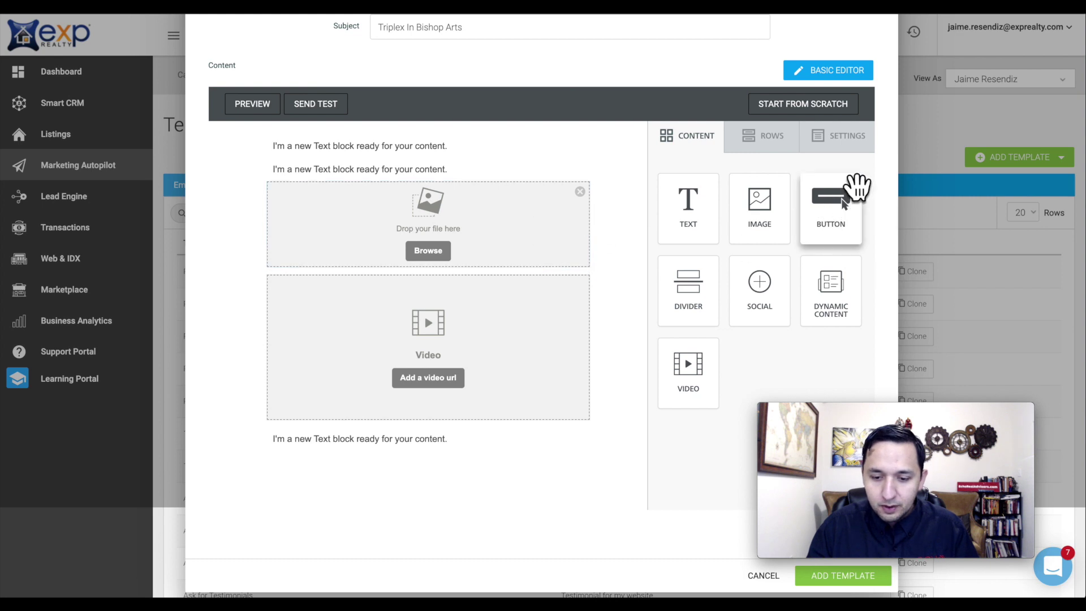
left_click_drag(854, 186, 368, 246)
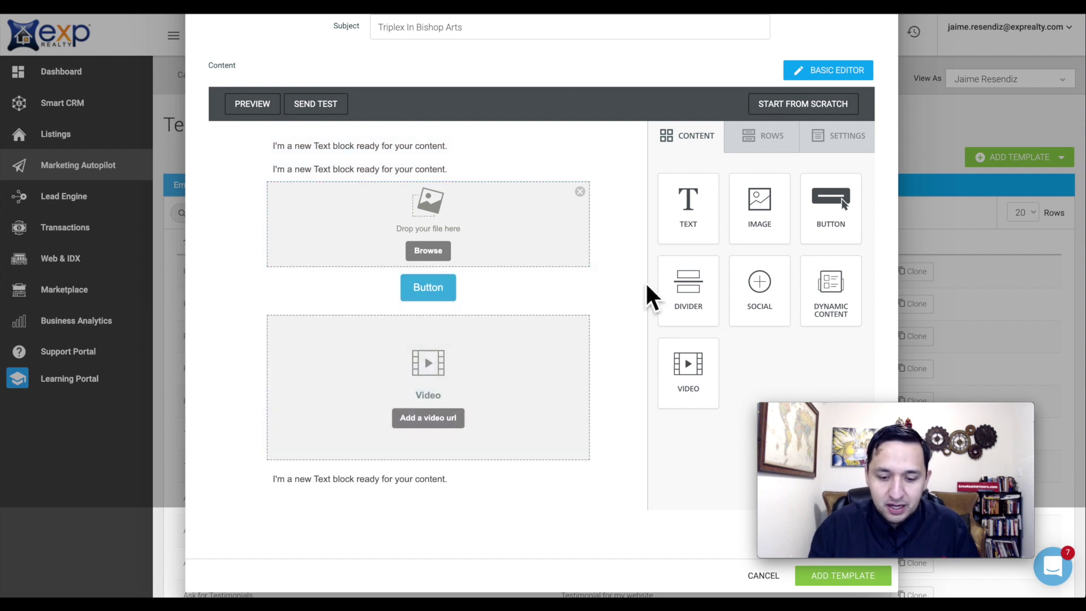
left_click_drag(664, 291, 408, 308)
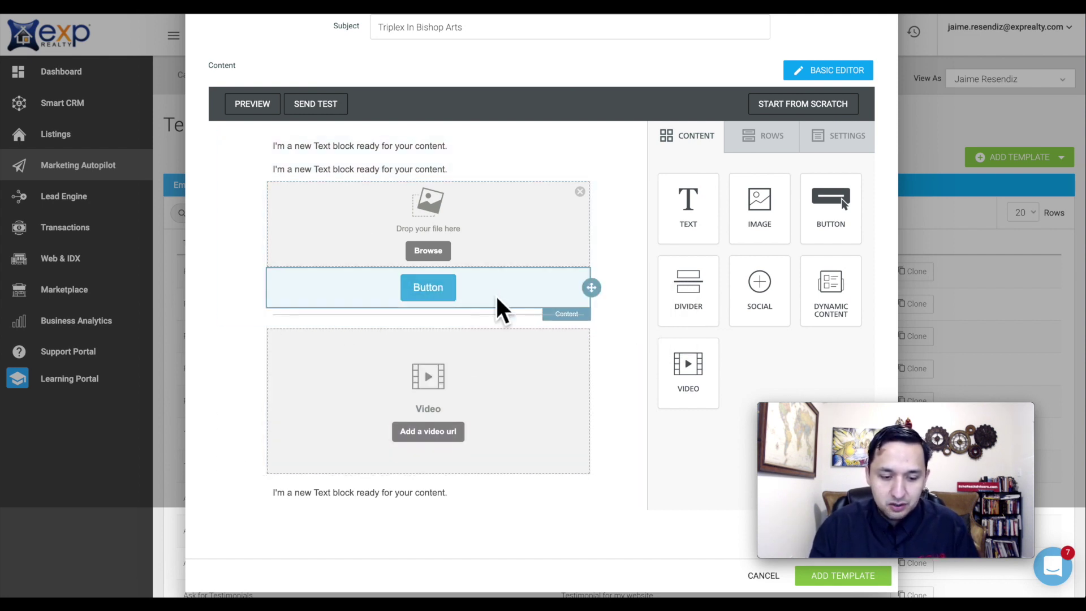
left_click_drag(538, 290, 460, 334)
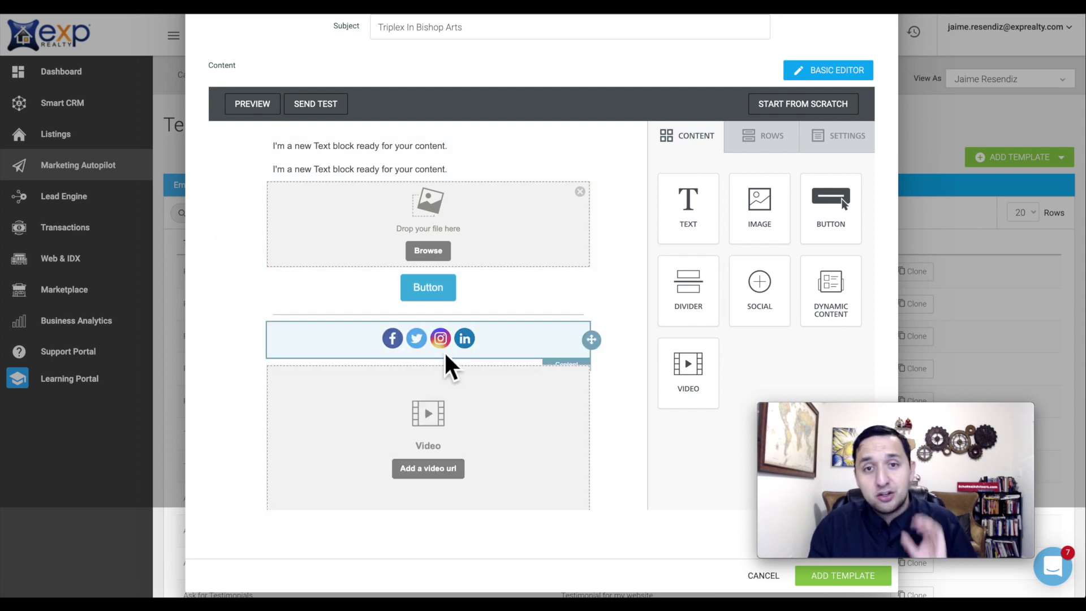
left_click_drag(831, 303, 388, 366)
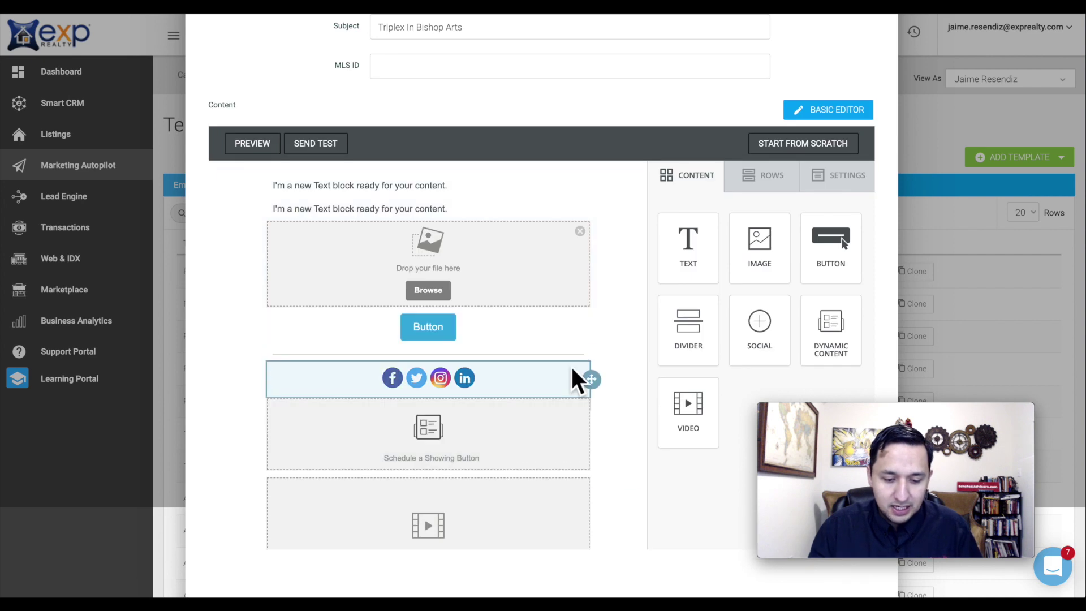
scroll(588, 373, "down", 3)
left_click_drag(690, 368, 482, 295)
scroll(477, 290, "up", 5)
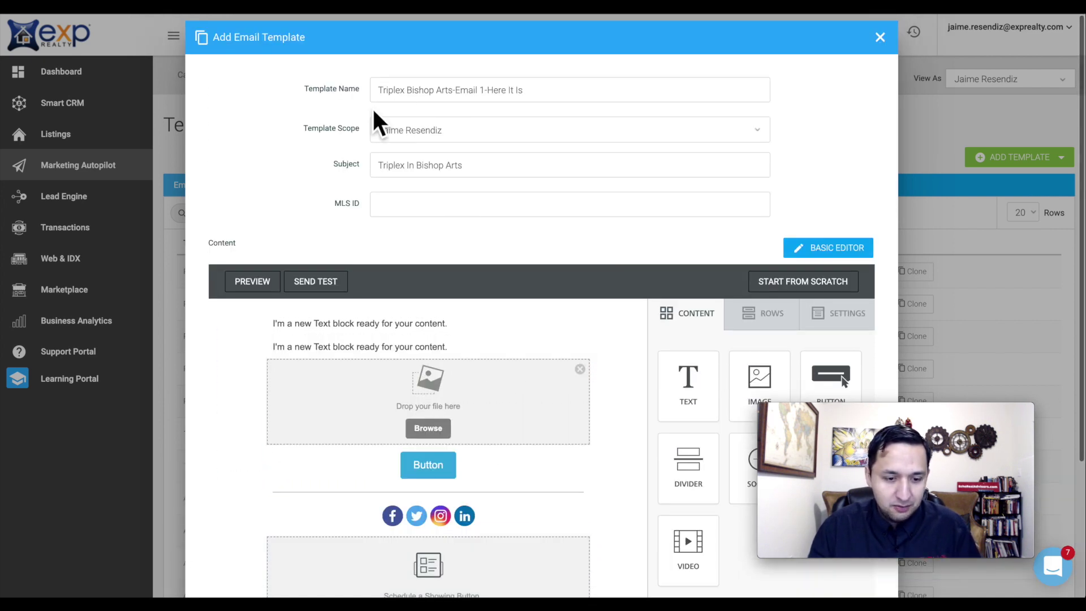
triple_click(424, 89)
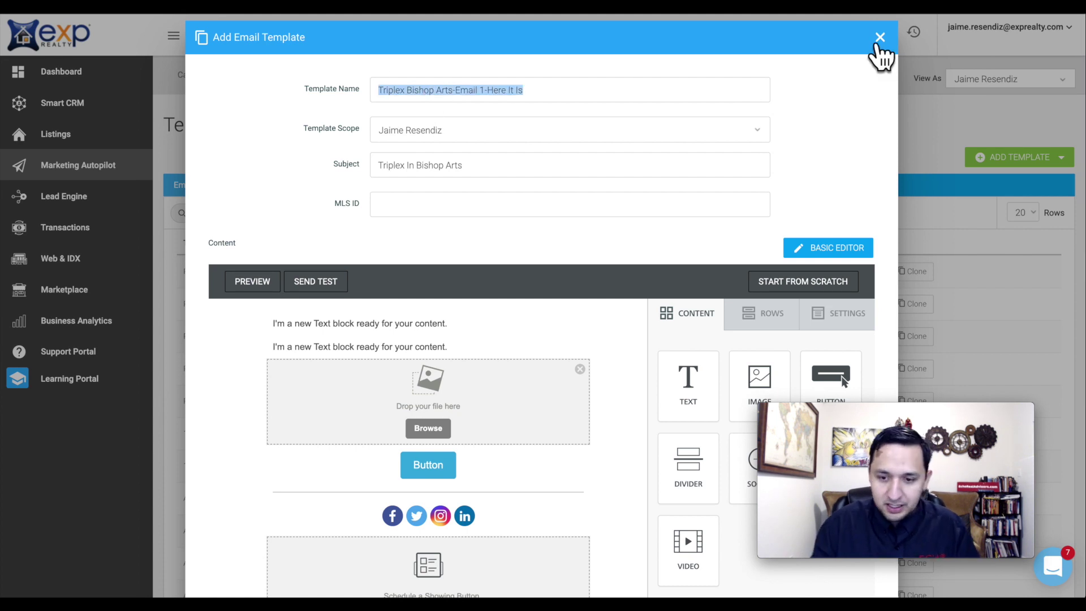
- Discard the draft and start a new email template named 'Triplex Bishop Arts-Email 1-Here It Is'
left_click(877, 39)
left_click(544, 380)
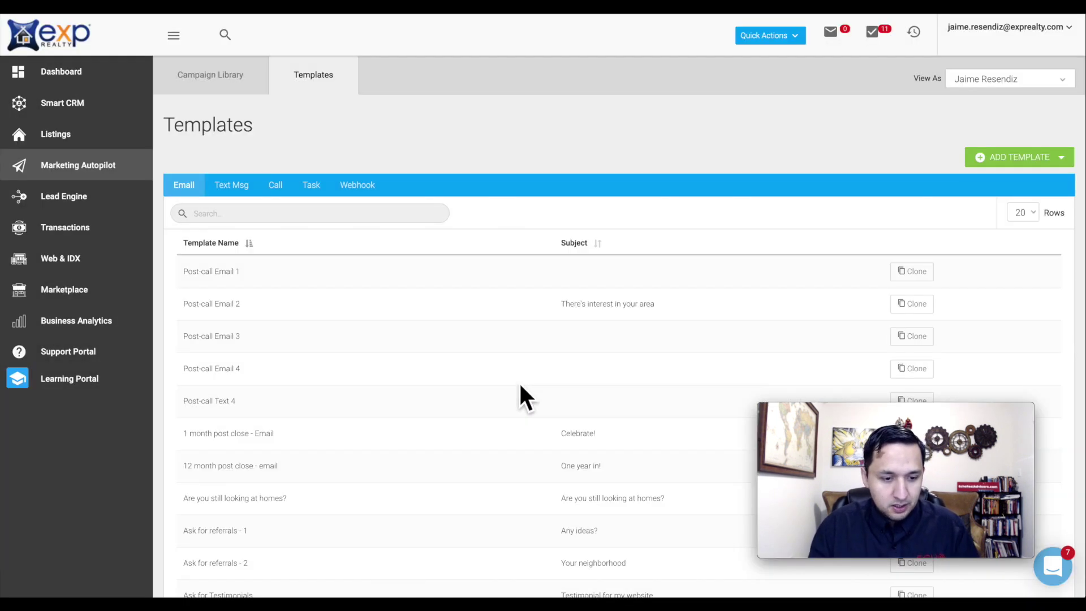
left_click(1005, 162)
left_click(1011, 177)
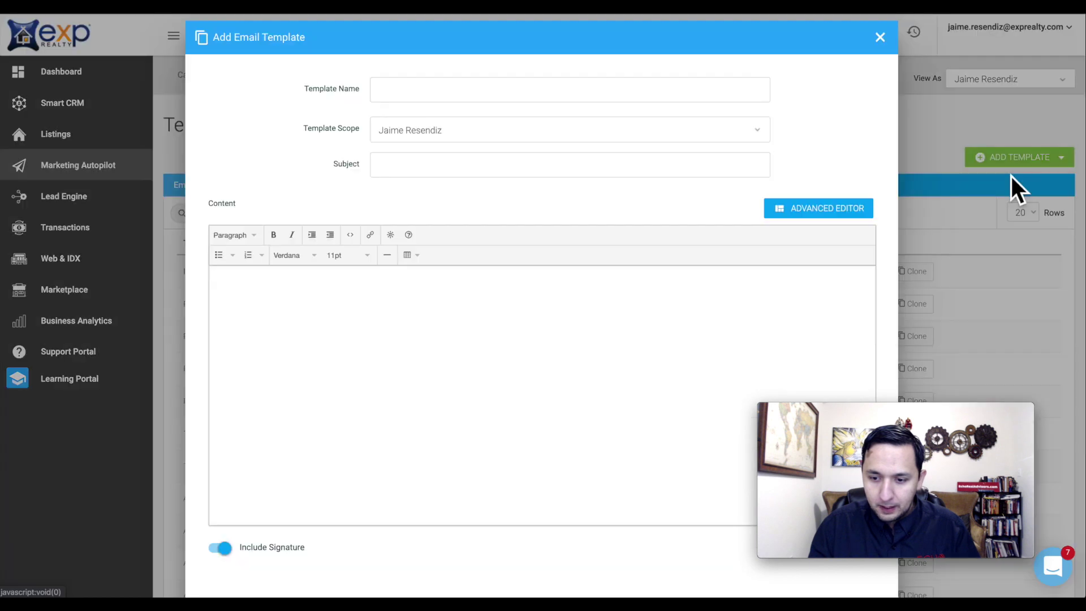
left_click(447, 99)
type("Triplex Bishop Ave Email 1-Here It Is")
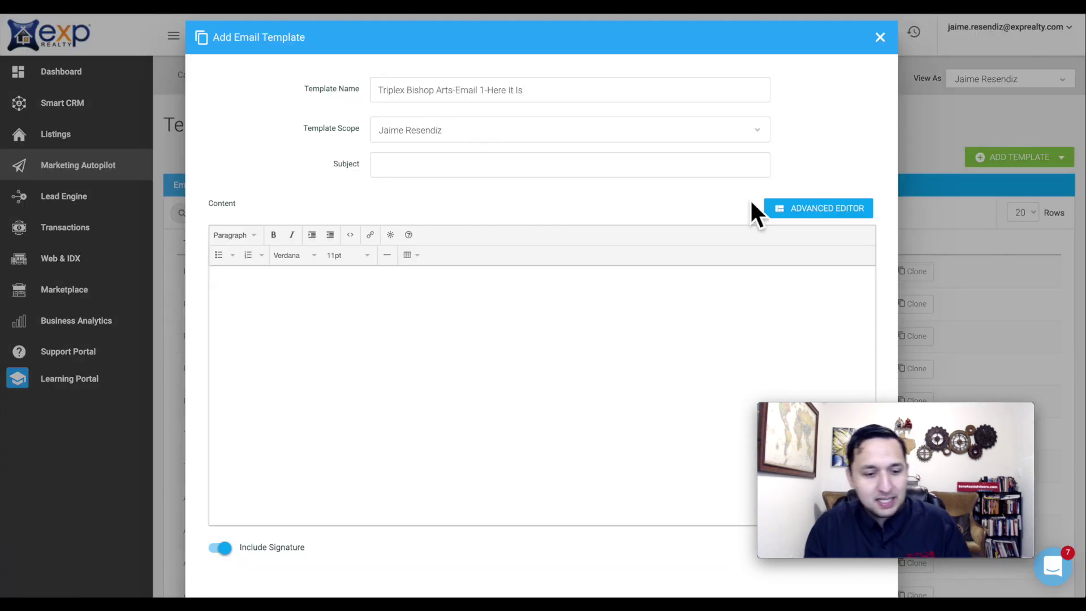
- Set the subject to 'Triplex In Bishop Arts' and request the Advanced Editor
left_click(413, 172)
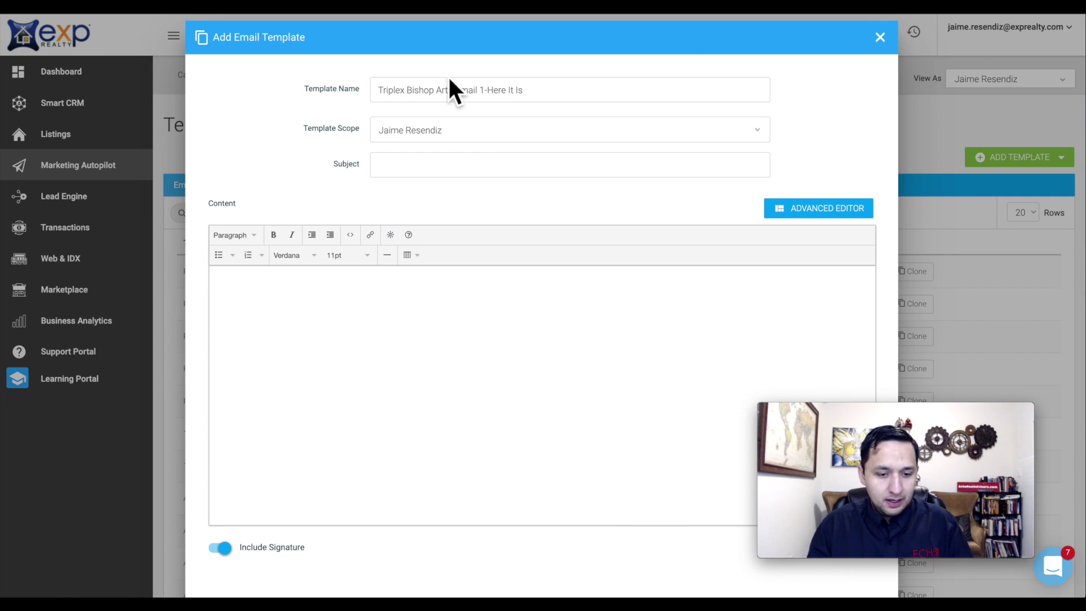
type("Triple")
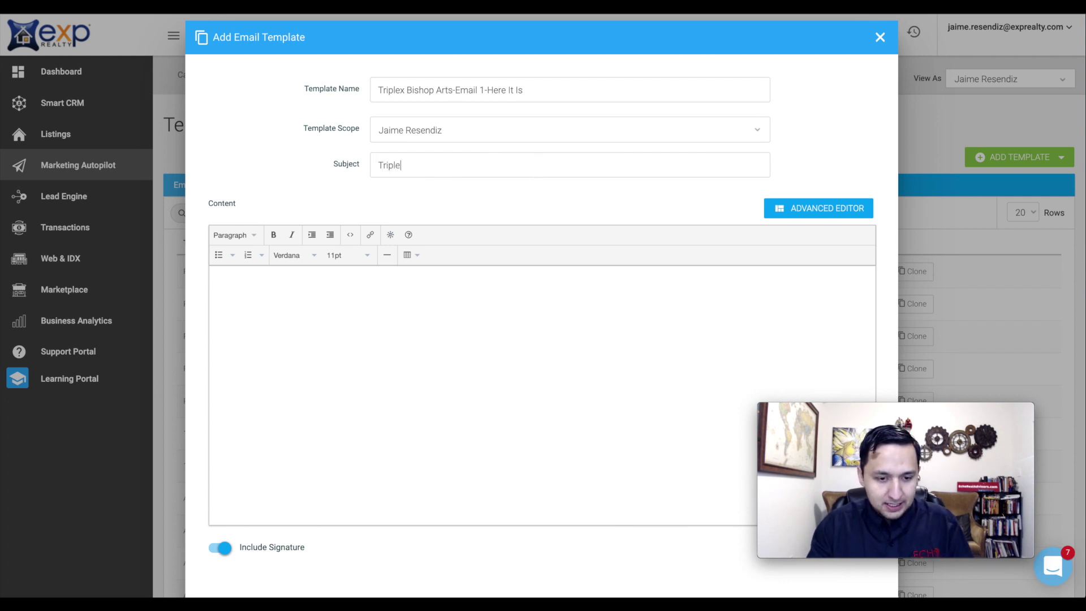
type("x In")
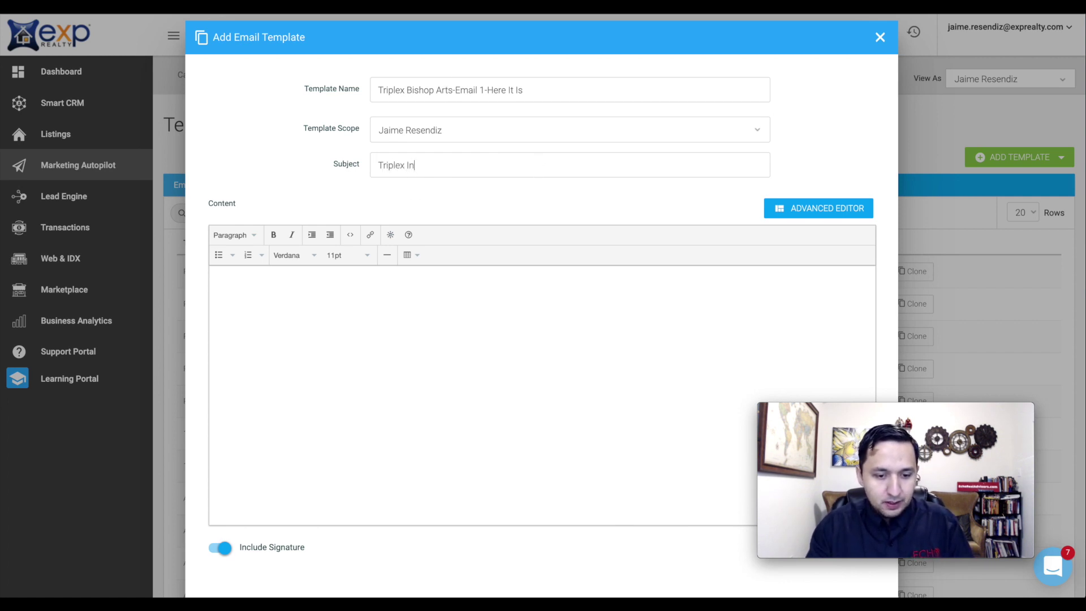
type(" Bishop Arts")
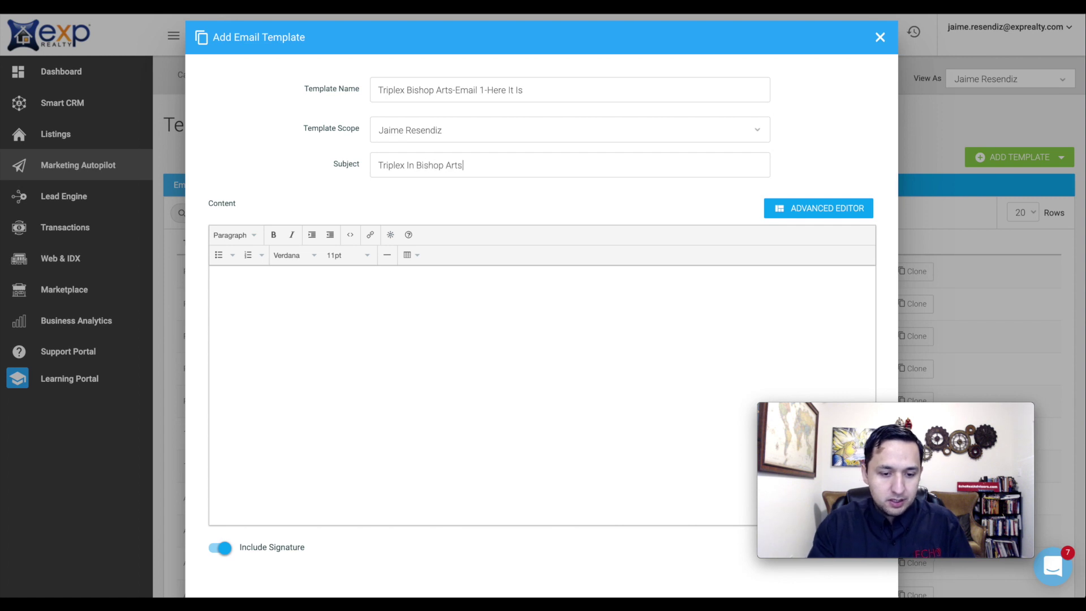
left_click(803, 211)
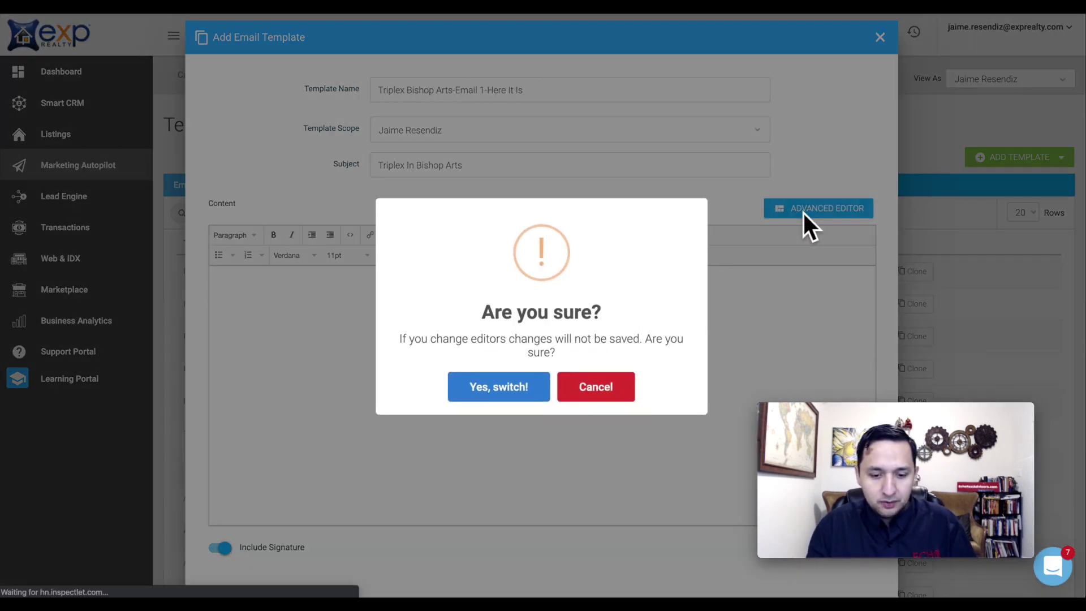
- Switch to the drag-and-drop editor and add a text block to the empty email
left_click(483, 390)
scroll(488, 385, "down", 2)
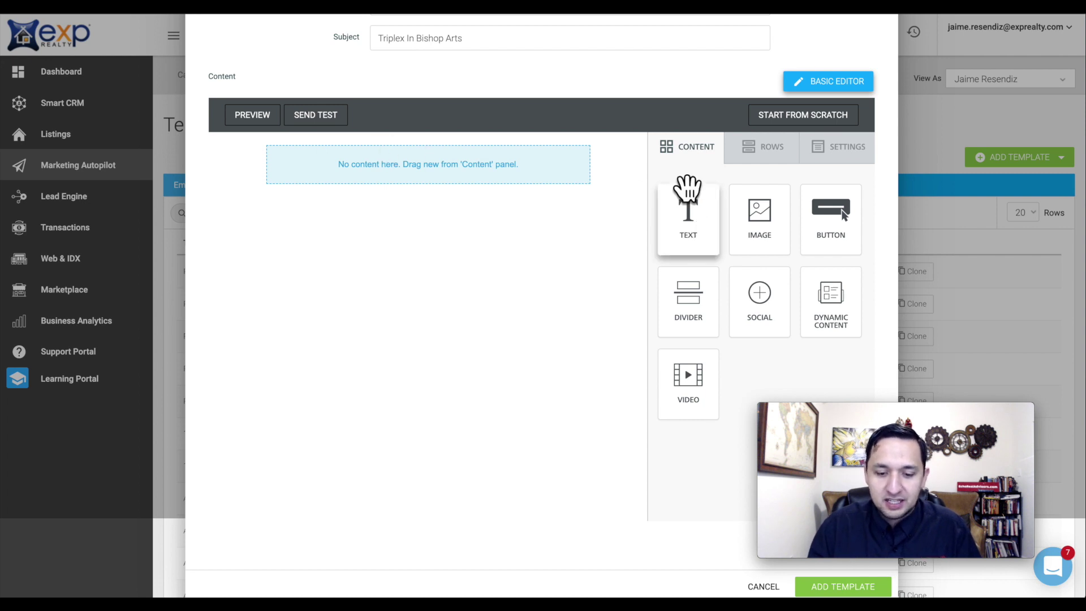
left_click_drag(688, 196, 362, 169)
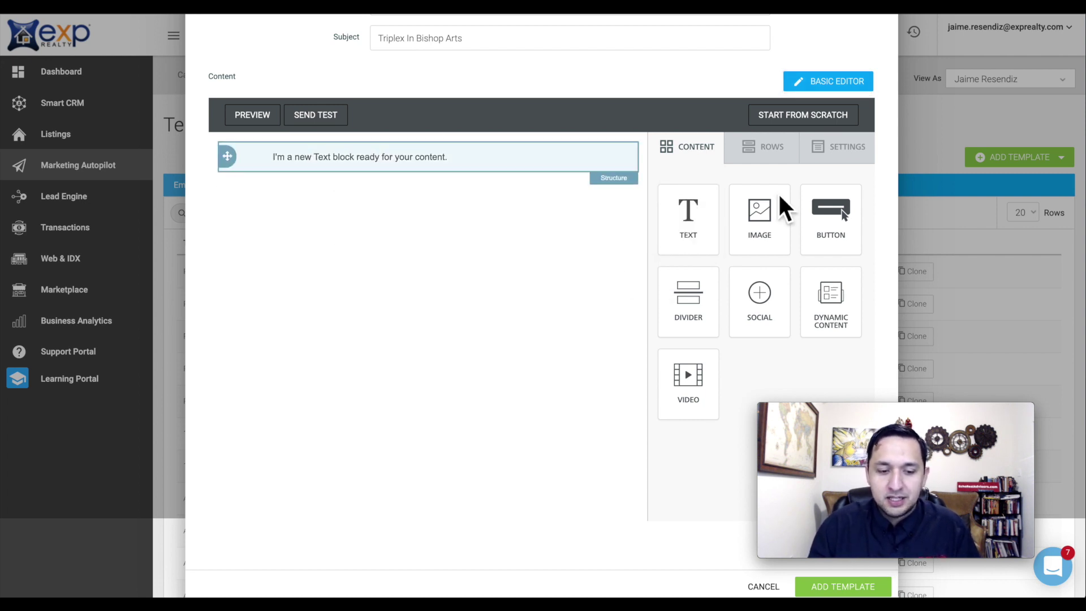
- Add single-column rows under the text block and place a video block in the first row
left_click(764, 167)
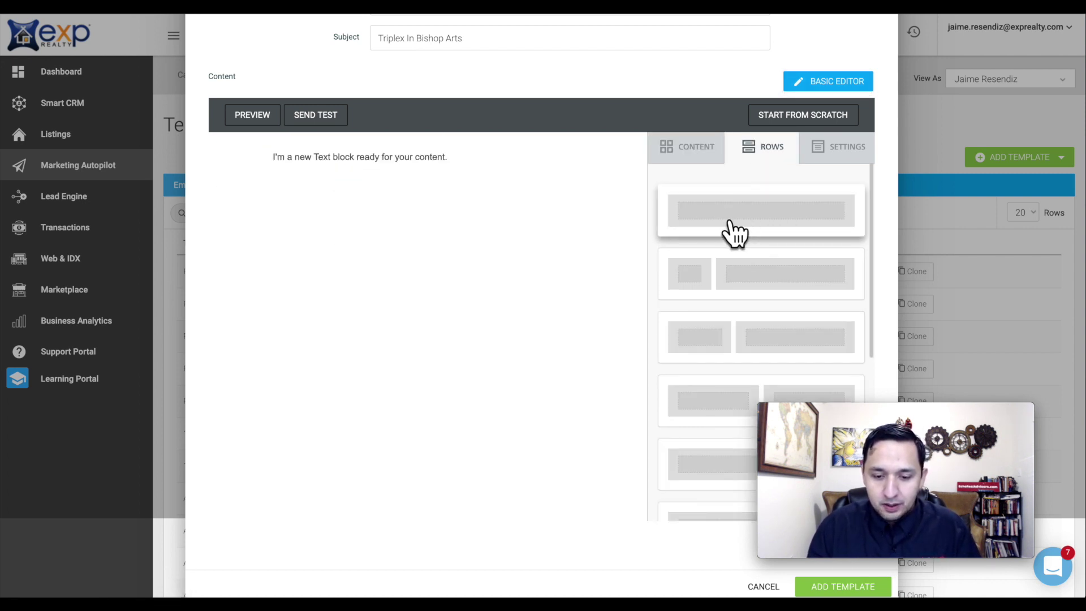
left_click_drag(731, 232, 341, 174)
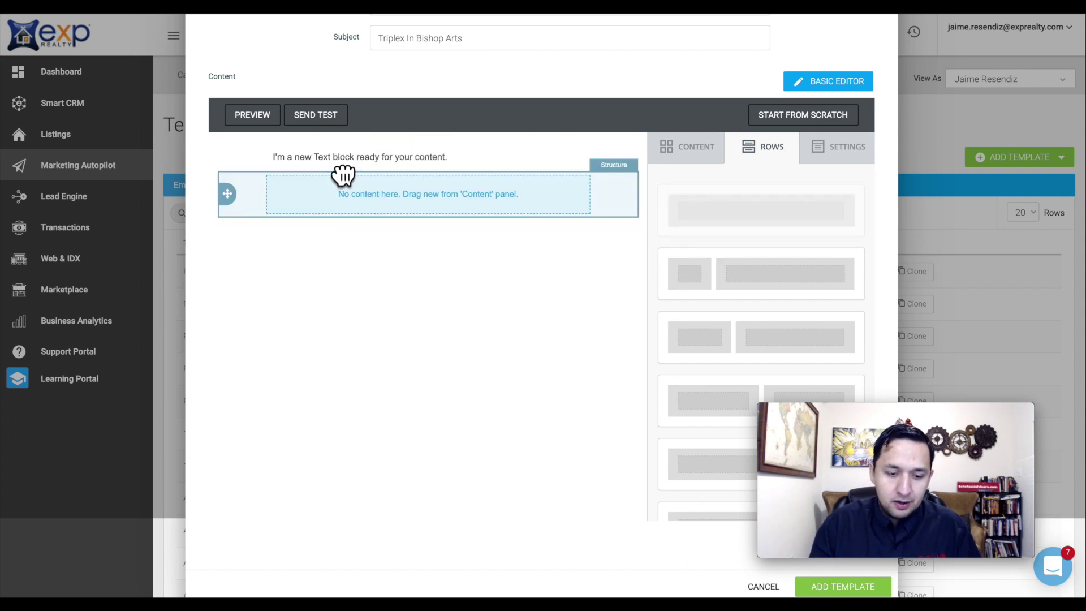
left_click_drag(746, 204, 406, 180)
left_click_drag(719, 235, 369, 209)
left_click(388, 159)
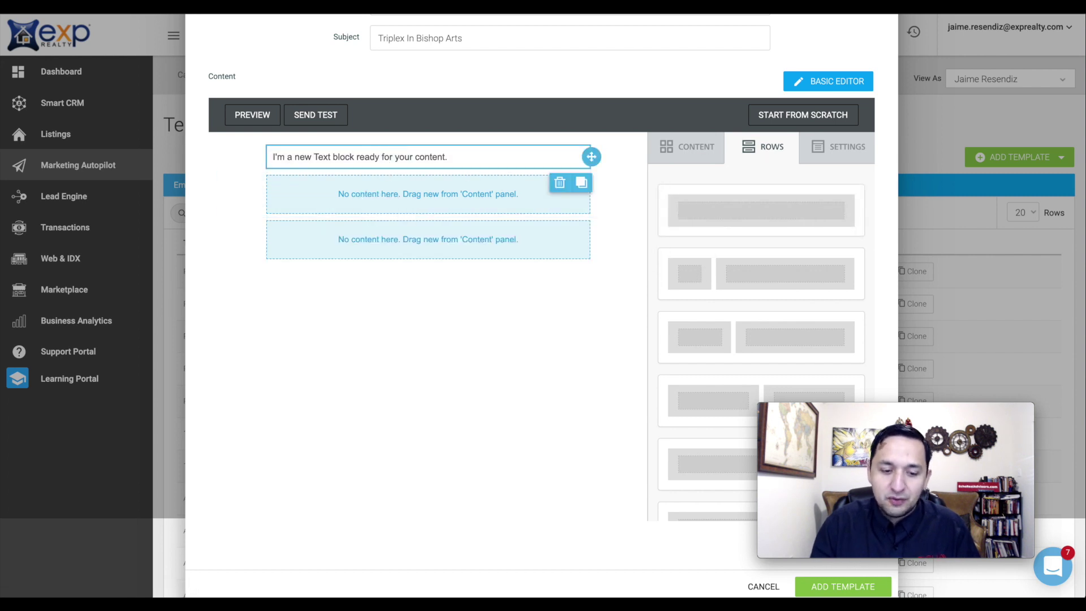
left_click(700, 150)
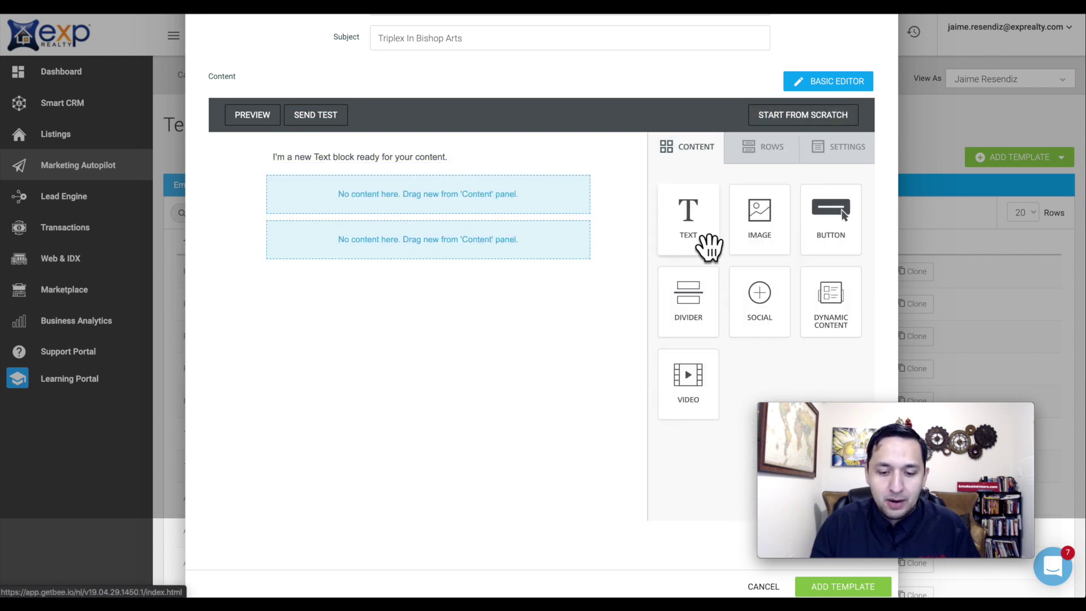
left_click_drag(705, 372, 390, 203)
- Drop a text block into the lower row, then delete the top block's placeholder sentence
left_click_drag(683, 206, 441, 361)
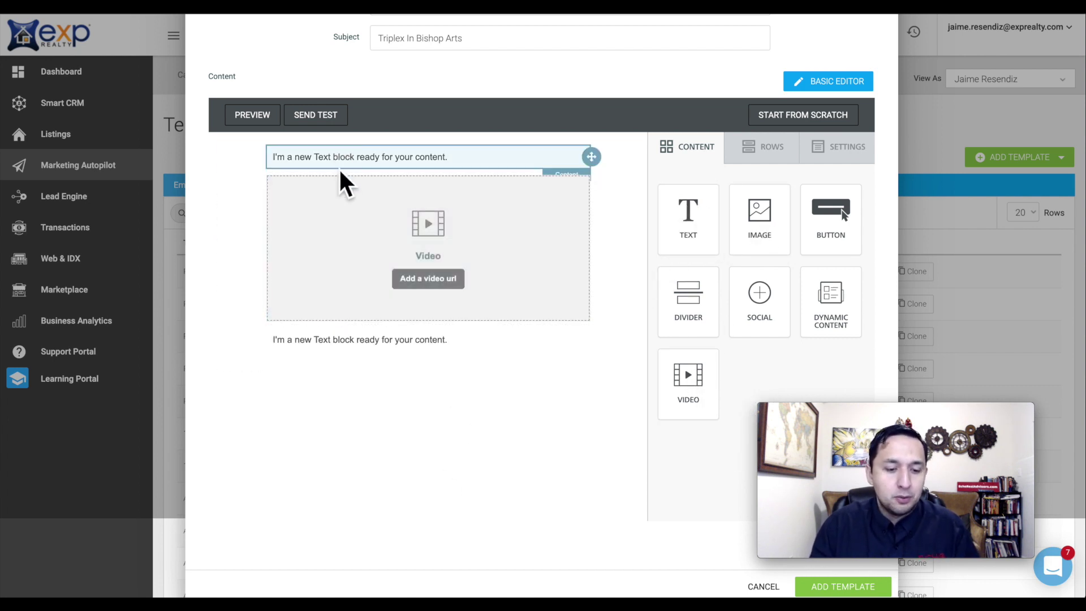
left_click(354, 159)
triple_click(354, 159)
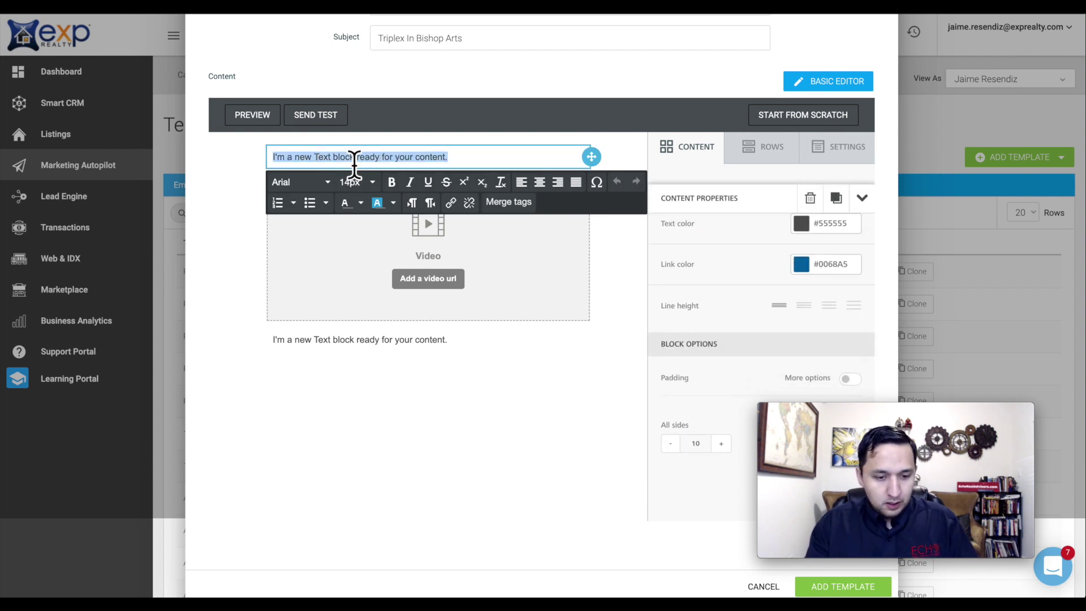
key("BackSpace")
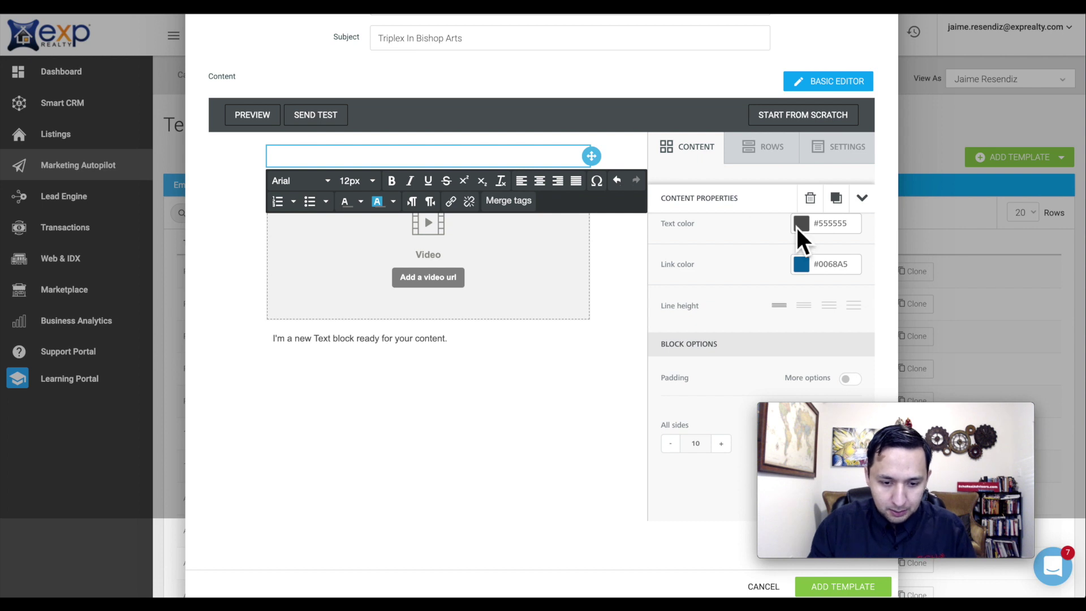
- Insert the First Name merge tag followed by a comma, then start a new line
left_click(514, 203)
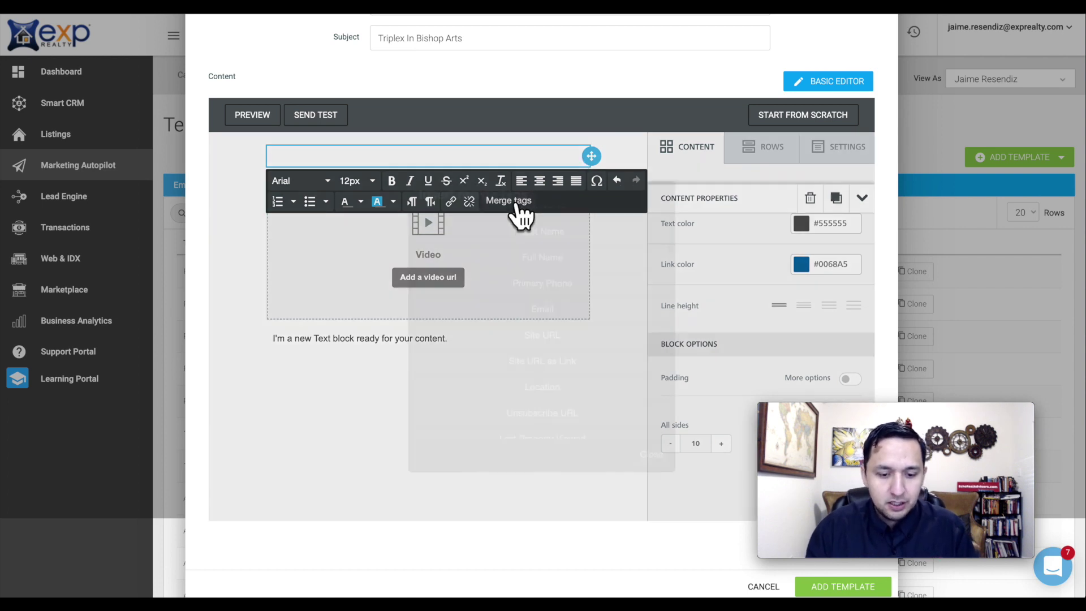
scroll(584, 262, "up", 1)
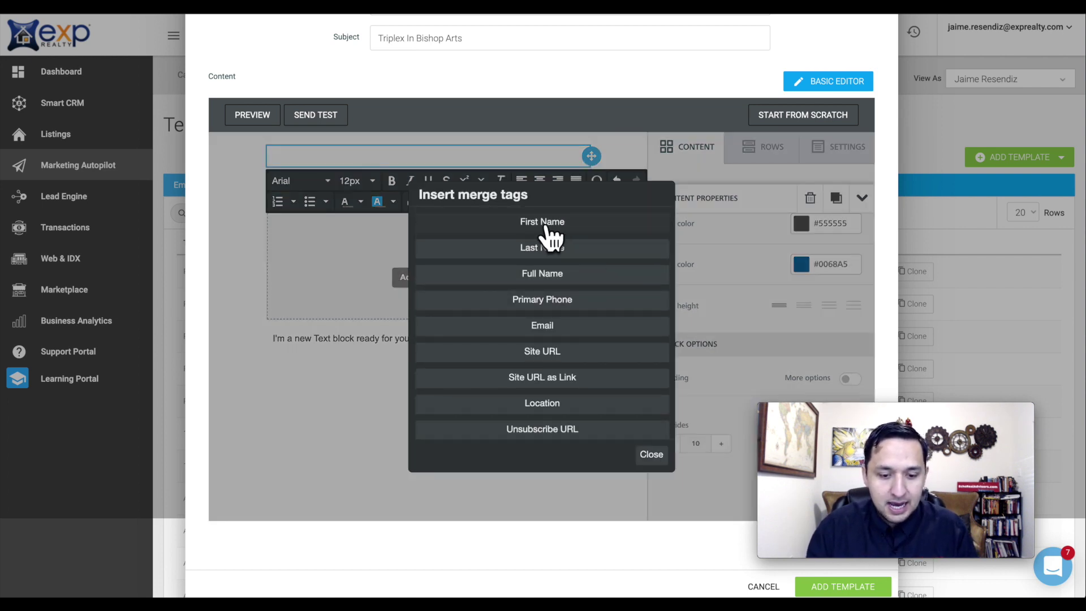
left_click(540, 223)
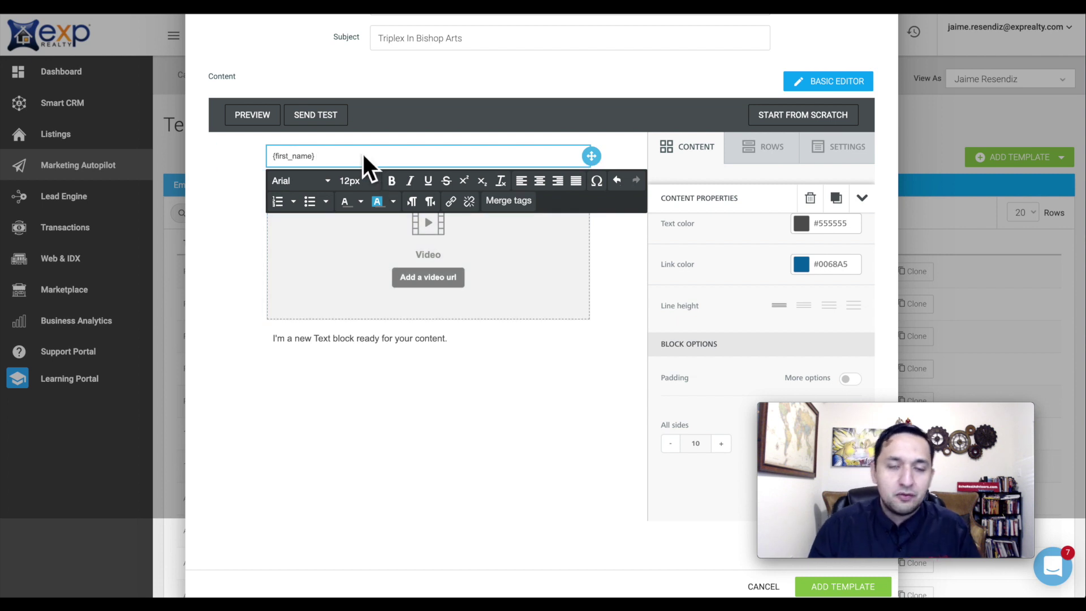
type(",")
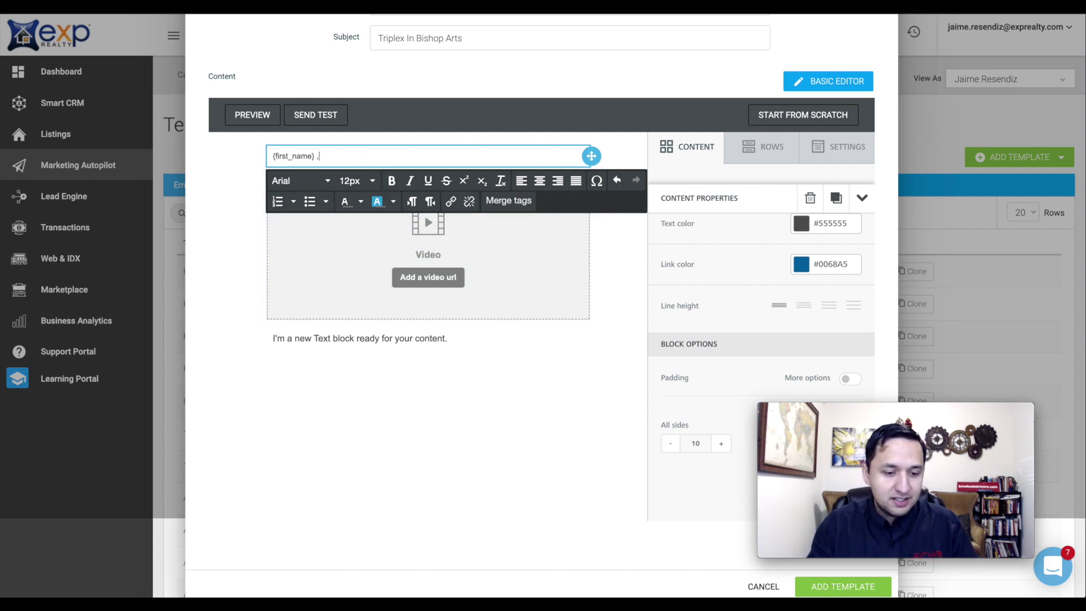
key("Return")
key("Return")
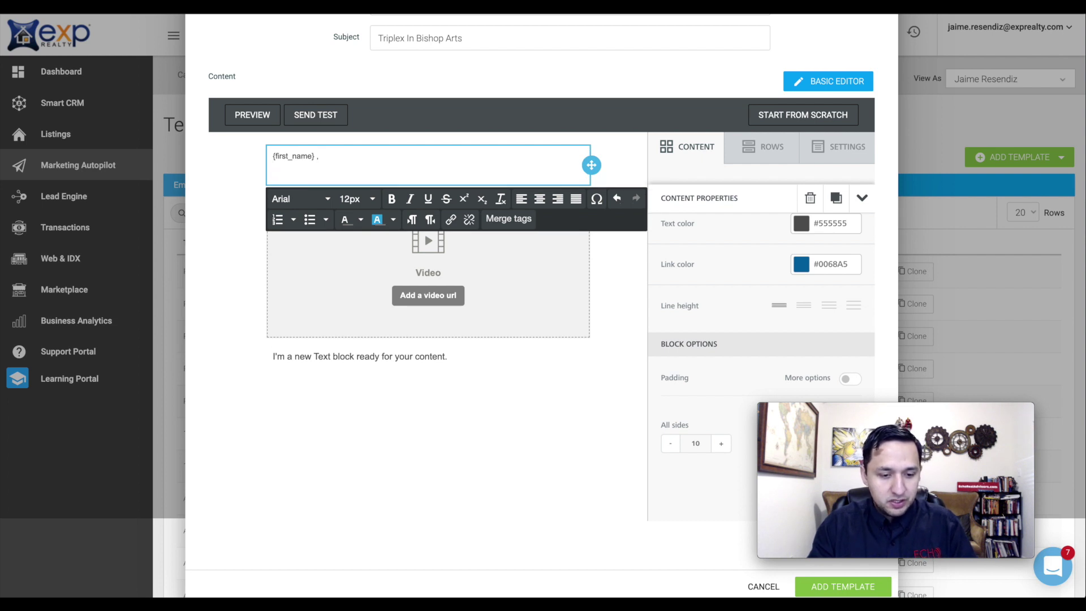
- Enlarge the {first_name} , greeting with a bigger font size
left_click_drag(272, 156, 332, 165)
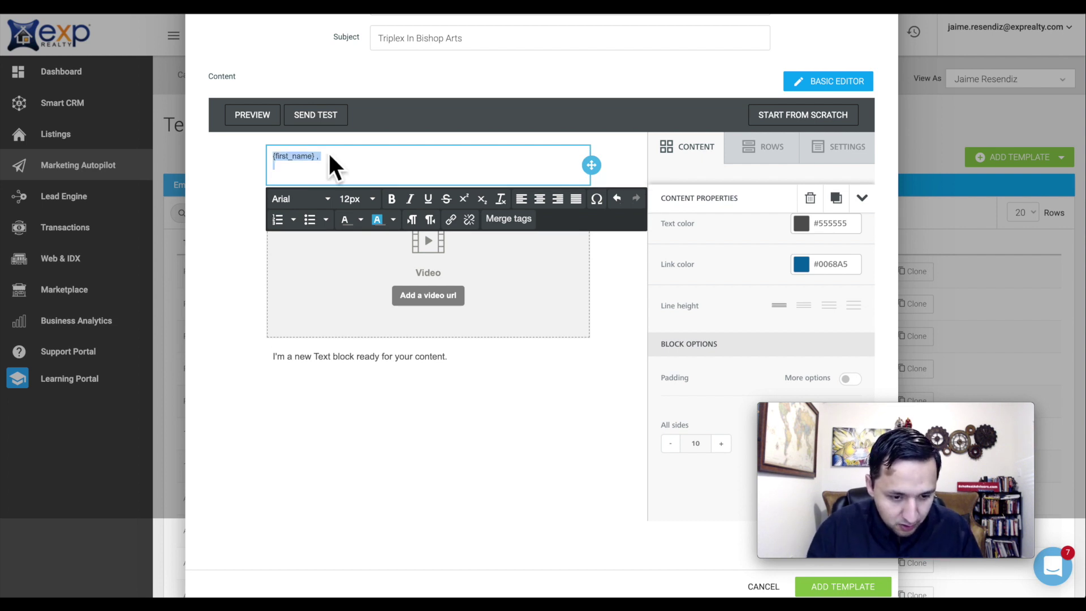
left_click(355, 200)
left_click(368, 322)
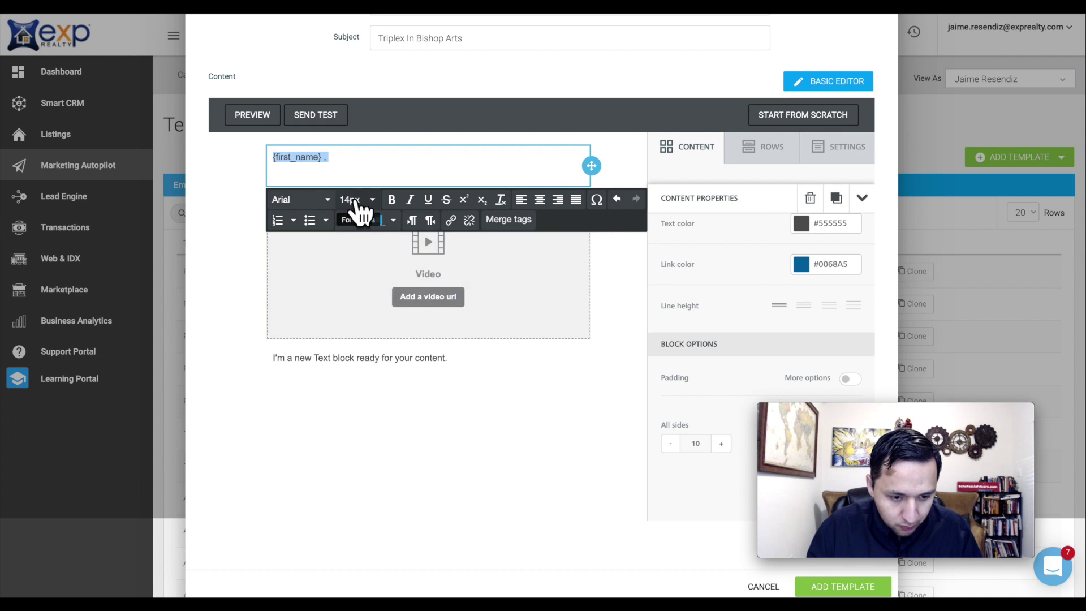
left_click(317, 180)
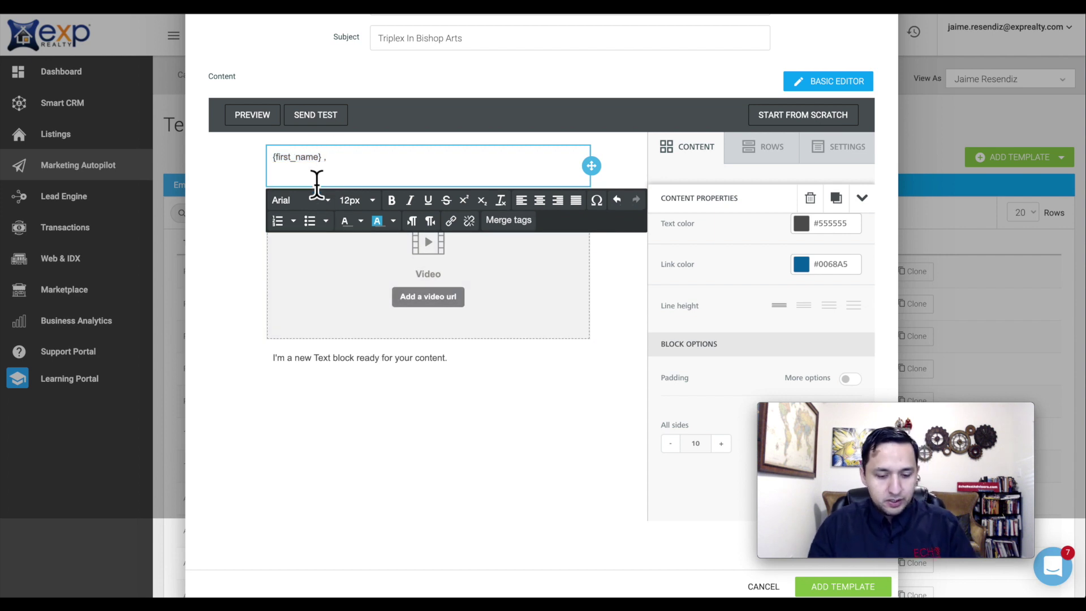
- Type a line thanking them for their interest in this amazing Triplex in Bishop Arts
type("Hi")
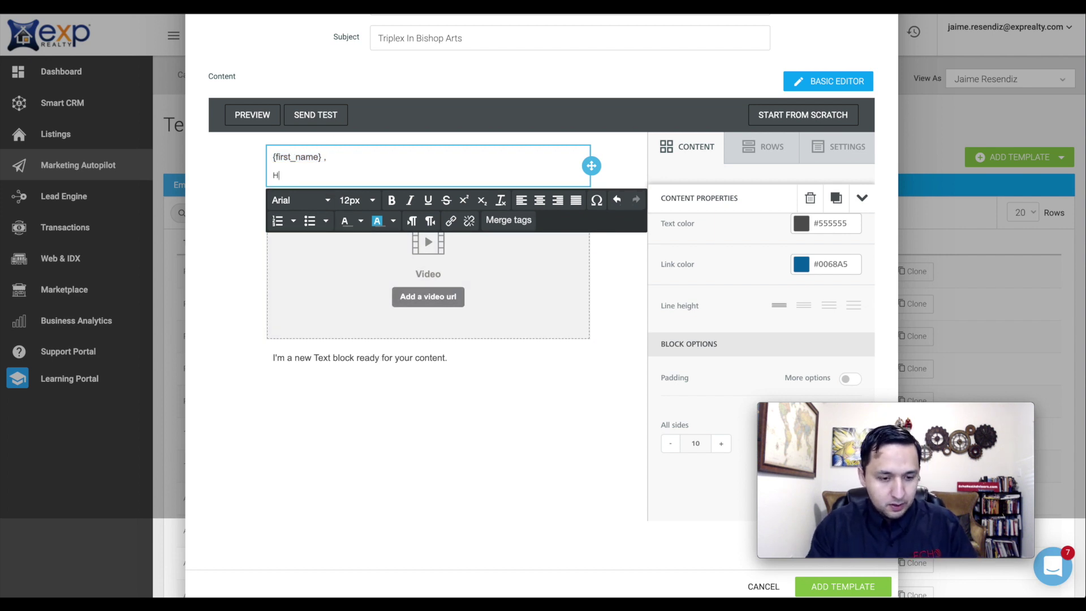
key("BackSpace")
type("Thank you for")
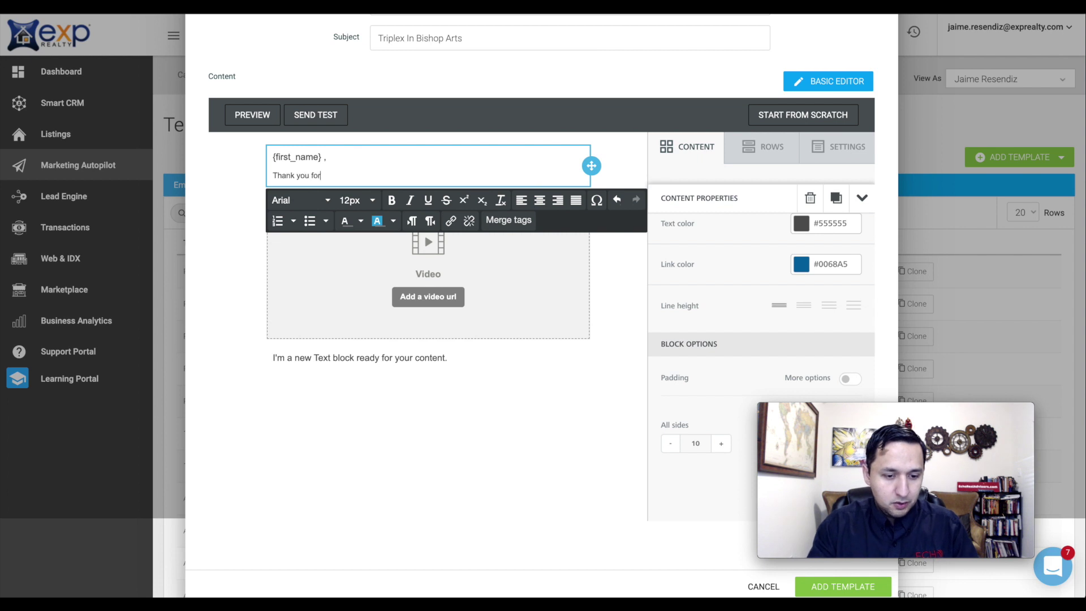
type(" your interesting")
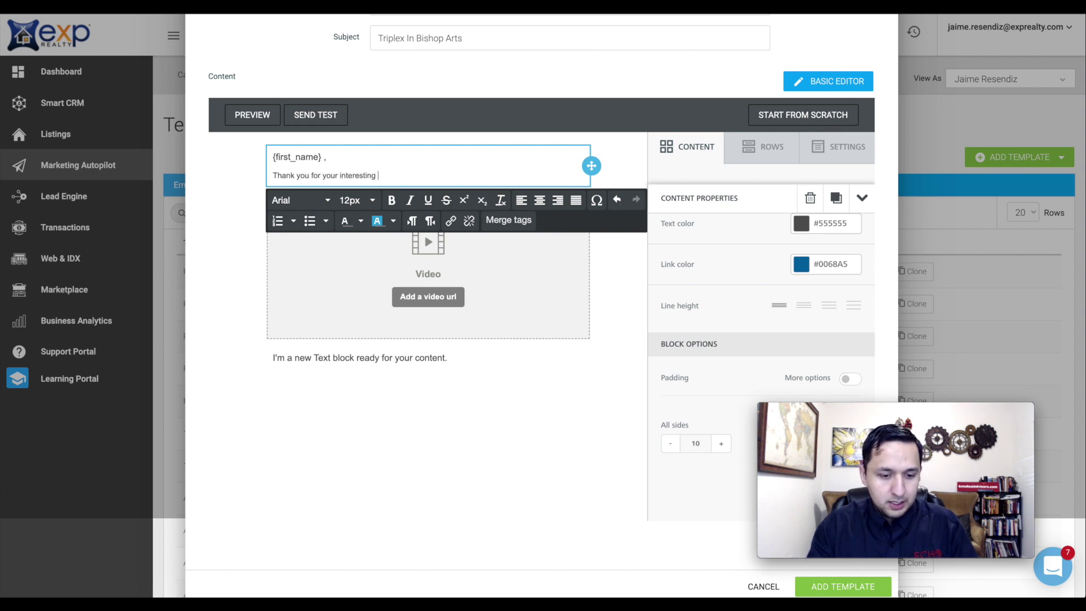
key("BackSpace")
key("BackSpace")
key("BackSpace")
type("this amazing ")
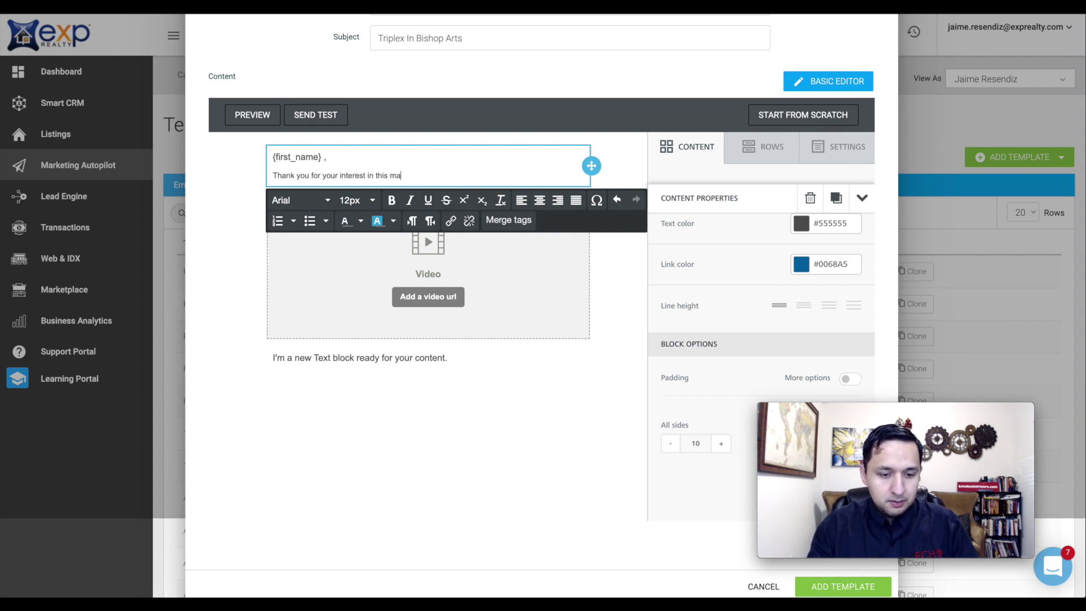
type("Tri")
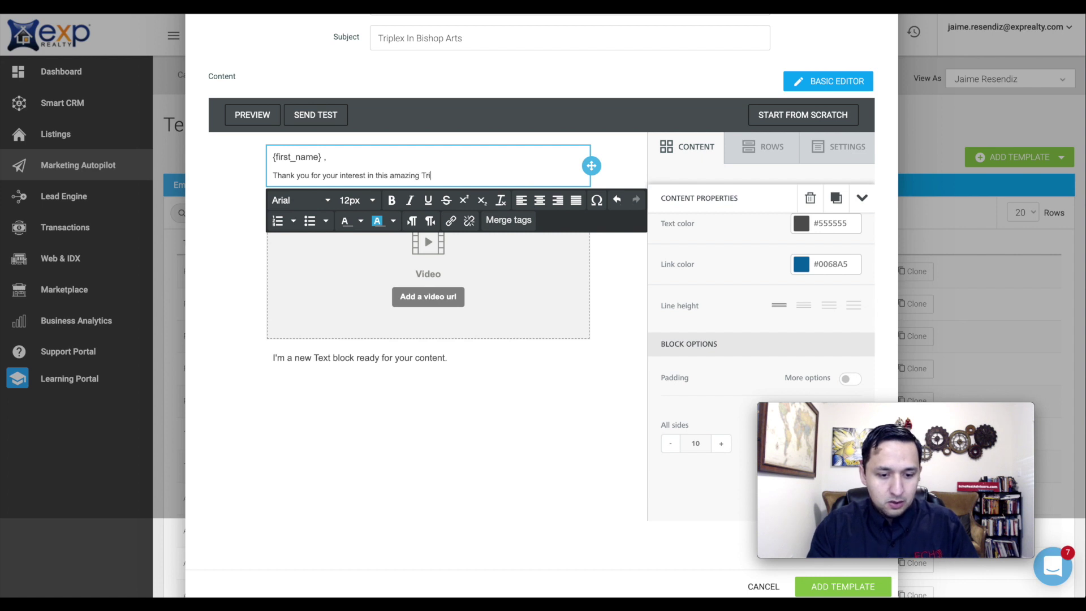
type("plx")
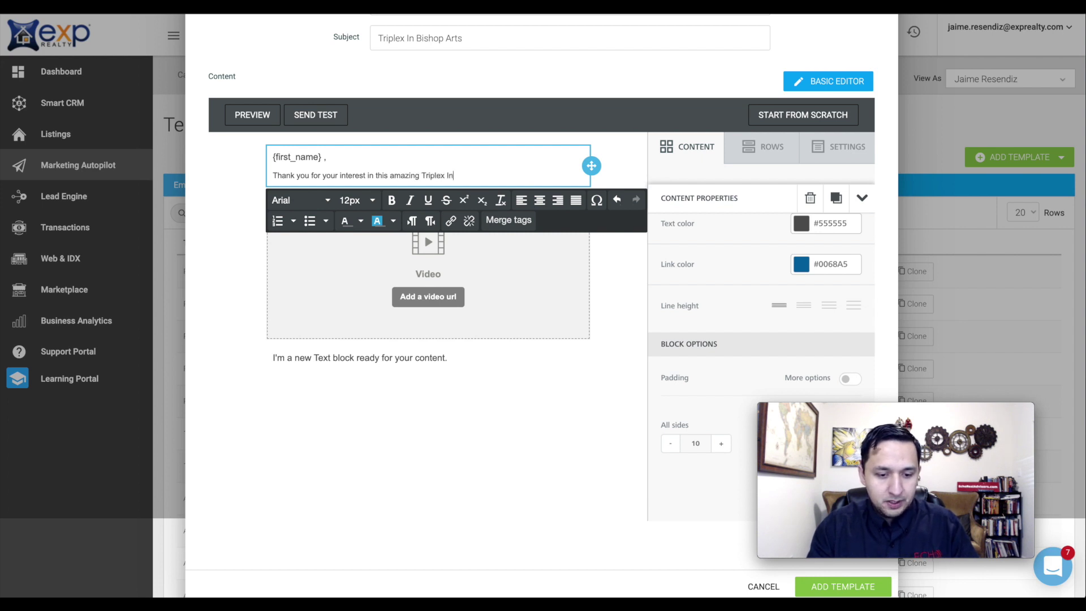
type("shop ARts")
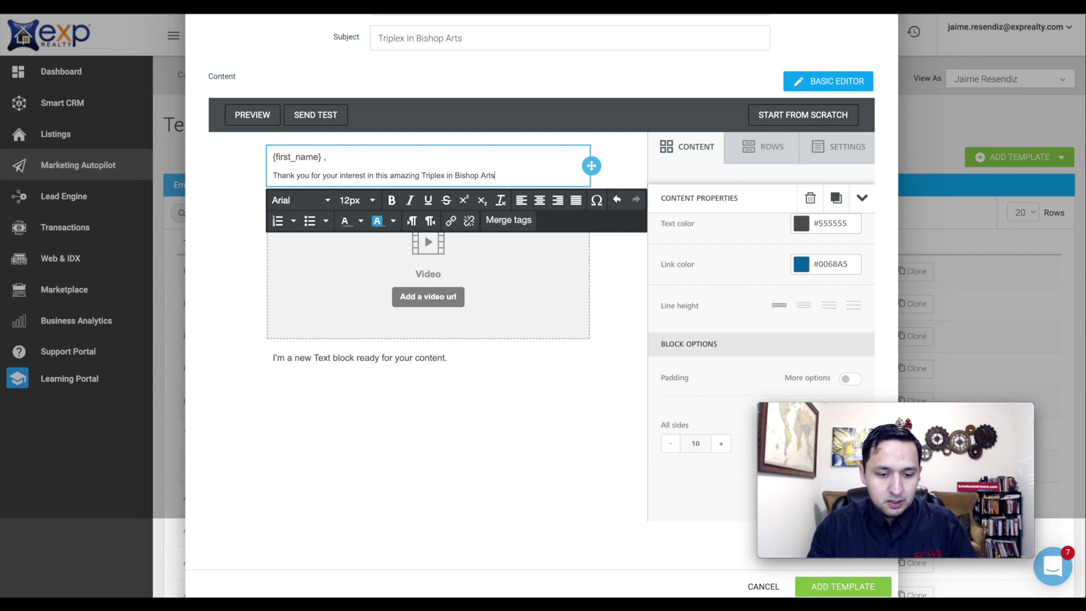
type("!")
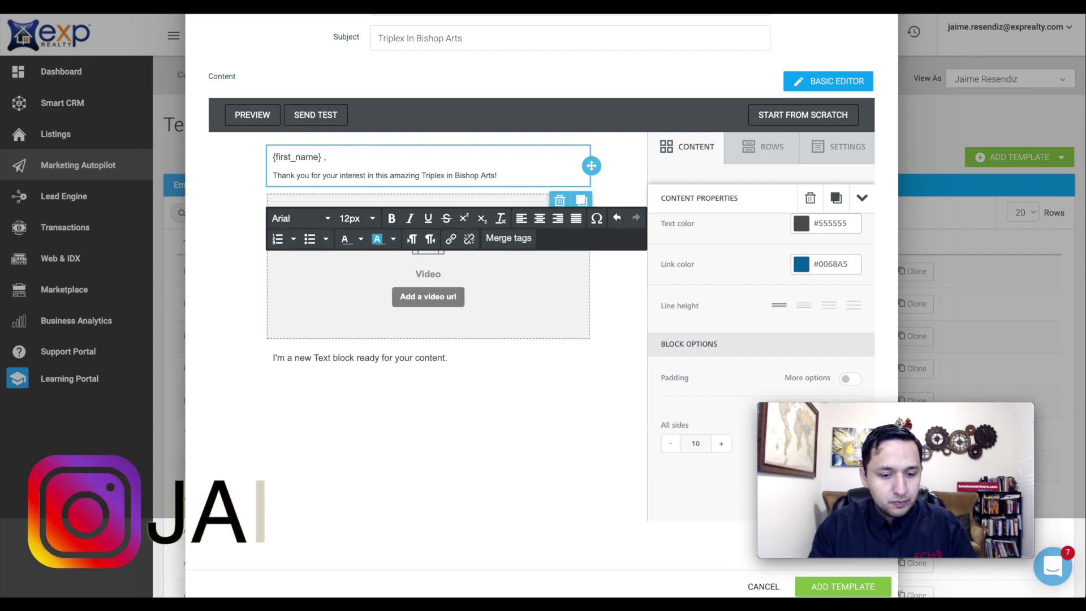
- Add a line inviting them to check the pictures, property description, price and location HERE!
key("Return")
type("Check out the ad")
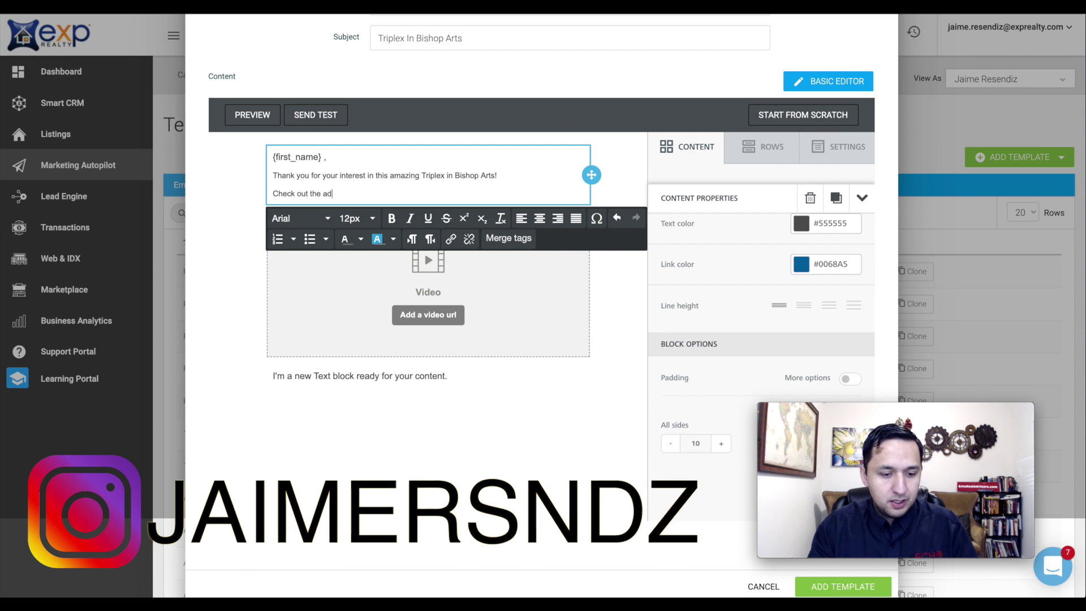
key("BackSpace")
key("BackSpace")
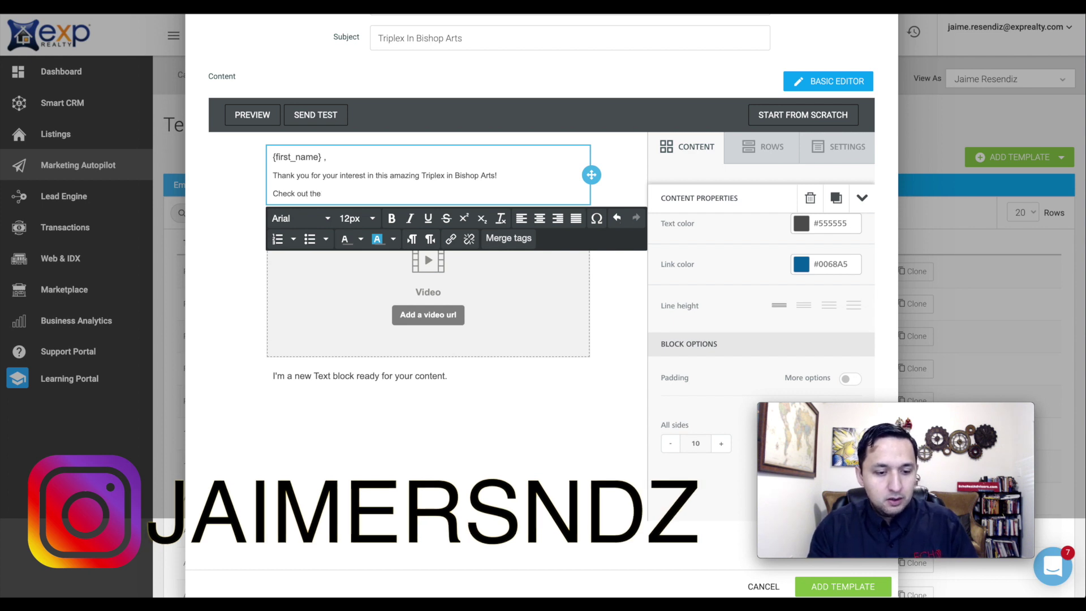
key("BackSpace")
key("BackSpace")
key("BackSpace")
type("he details, p")
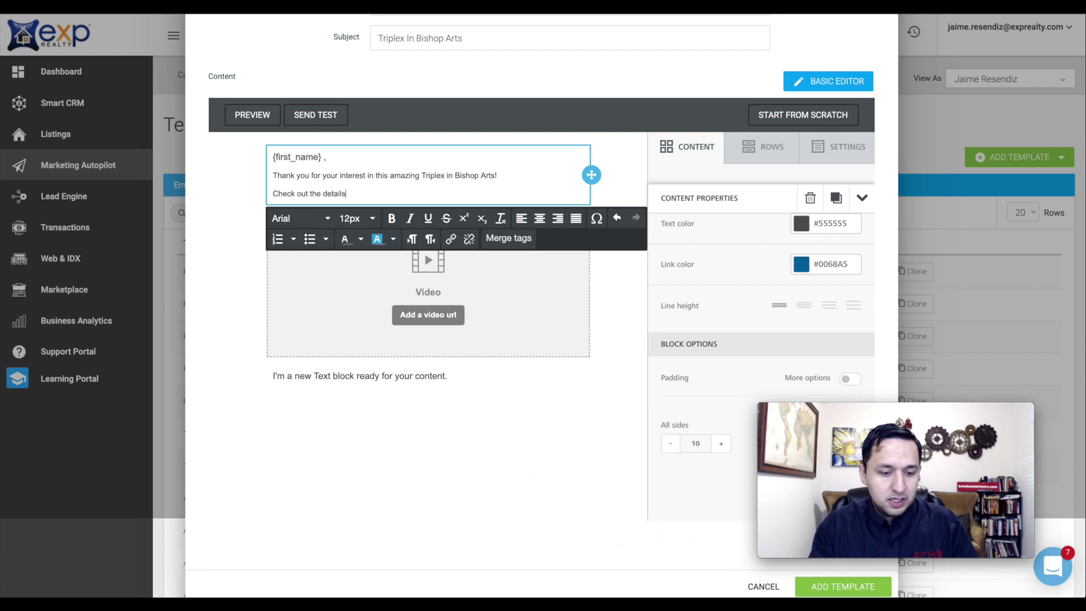
key("BackSpace")
key("BackSpace")
type("picutres")
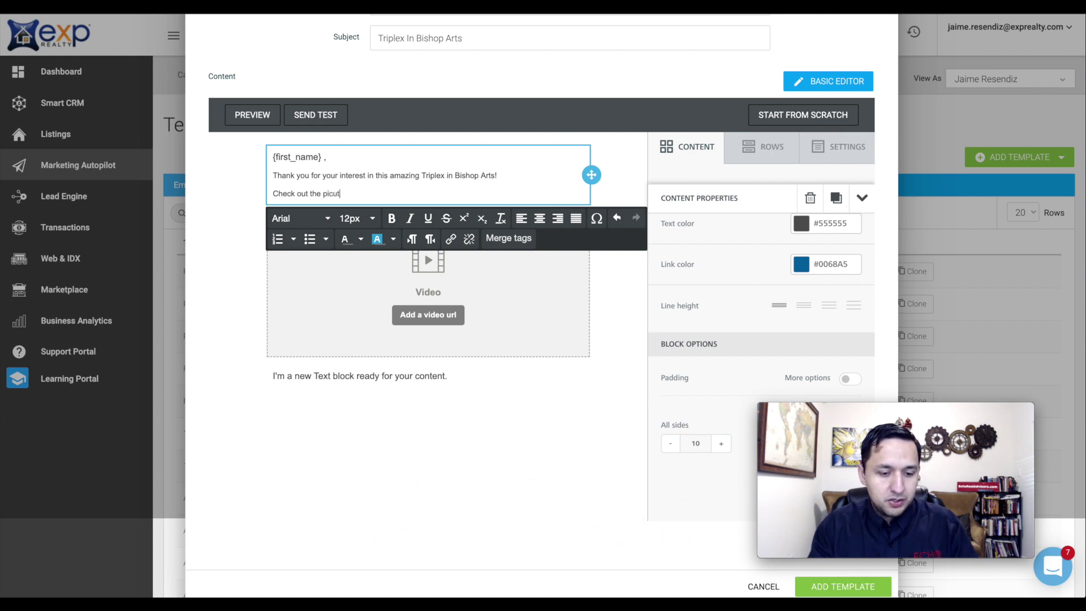
key("BackSpace")
key("BackSpace")
key("BackSpace")
key("BackSpace")
type("ures, d")
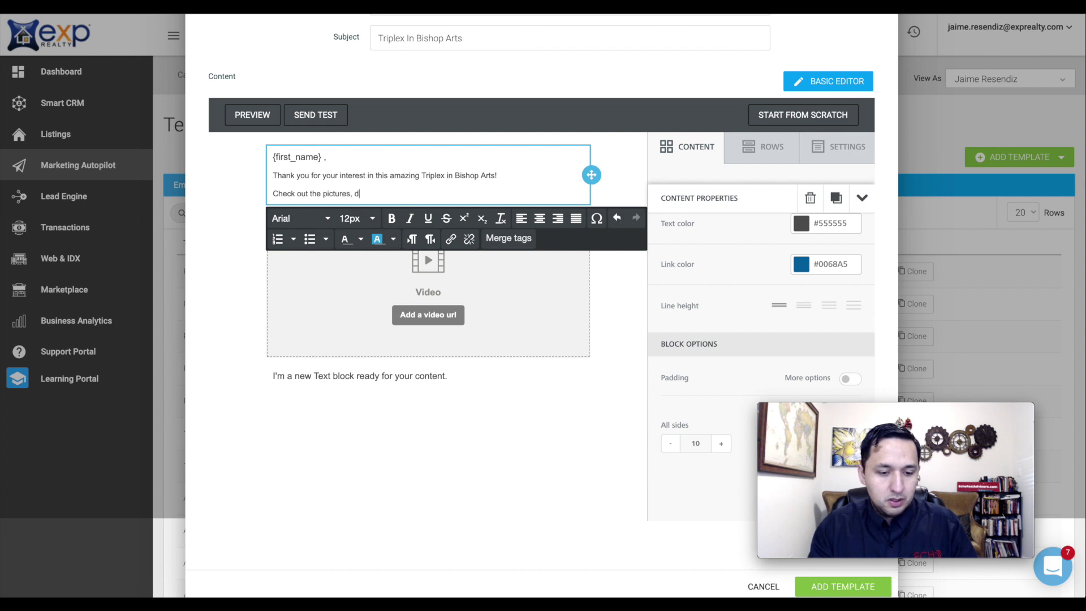
key("BackSpace")
type("pro")
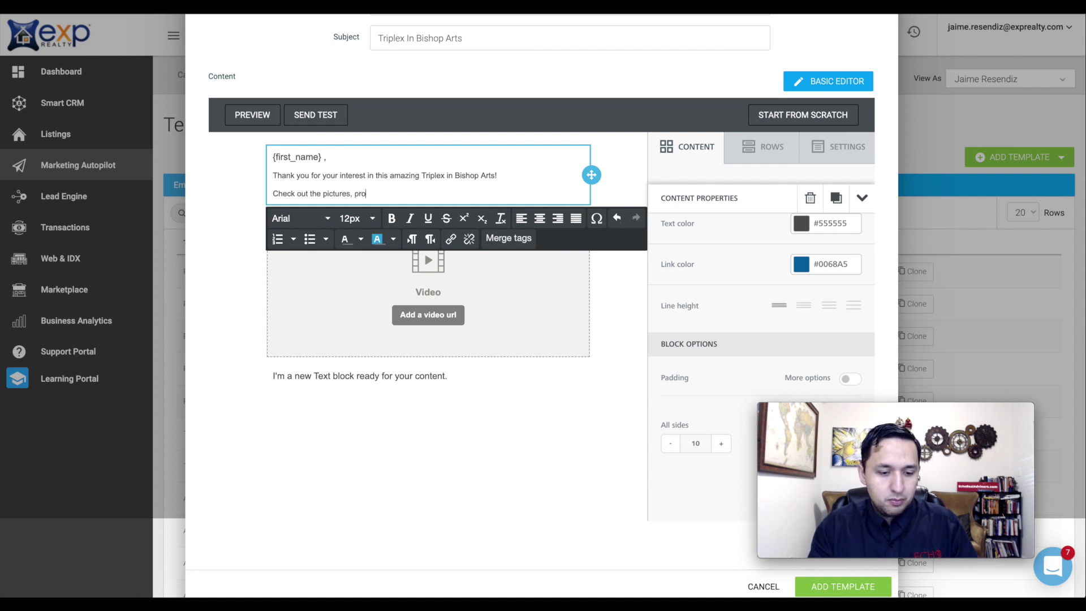
type("perty des")
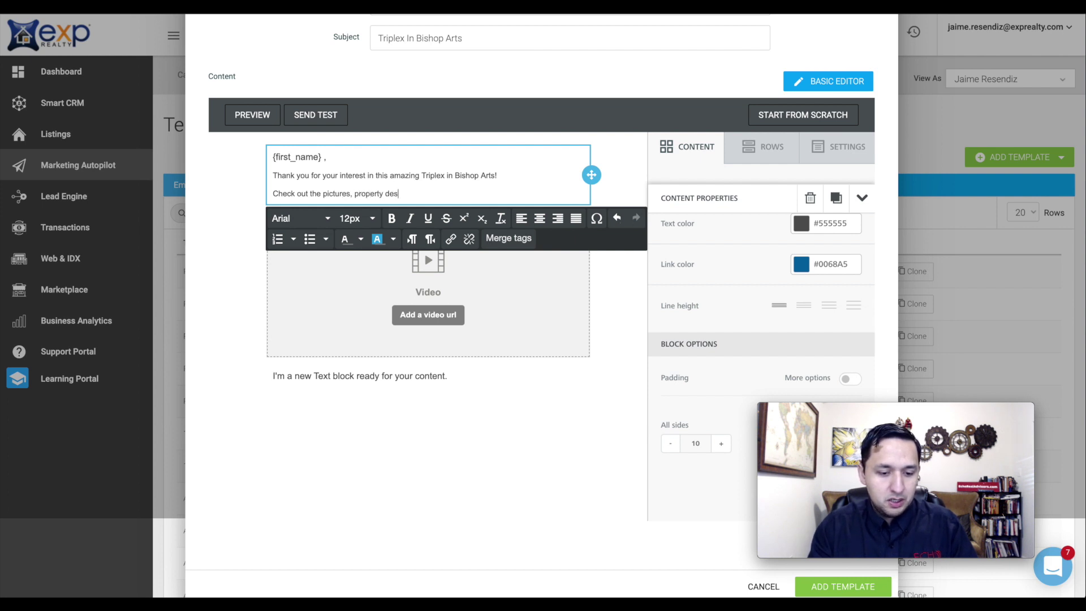
type("cripti")
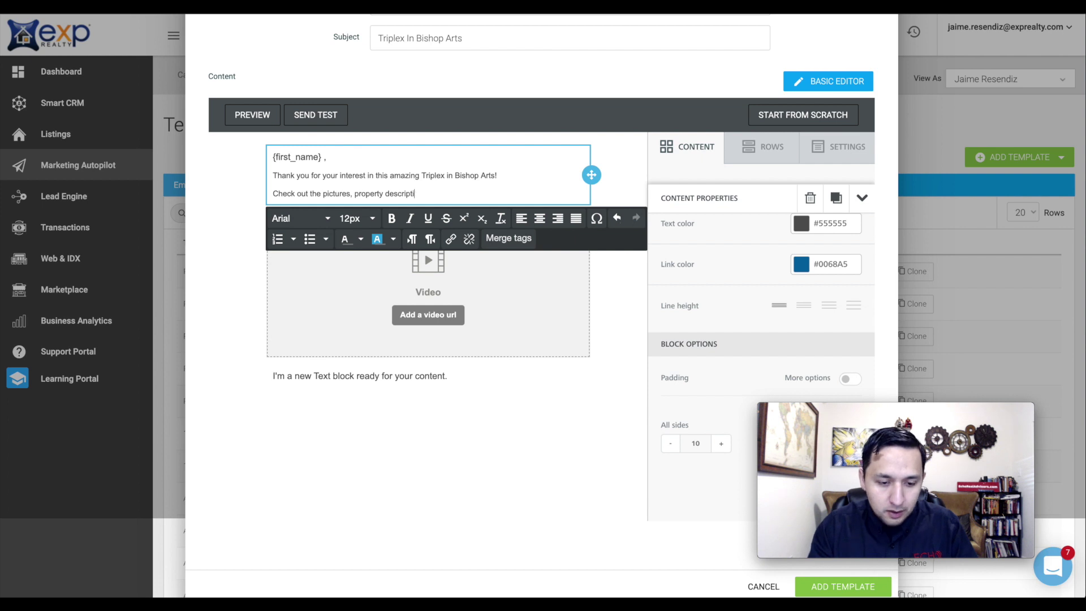
type("onon, ")
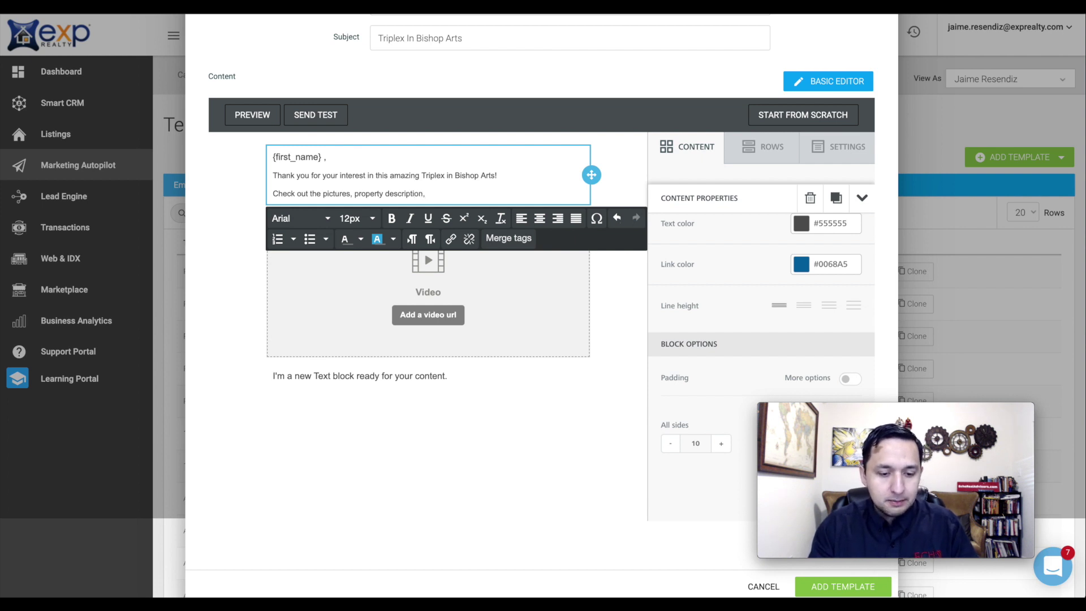
type("Pric")
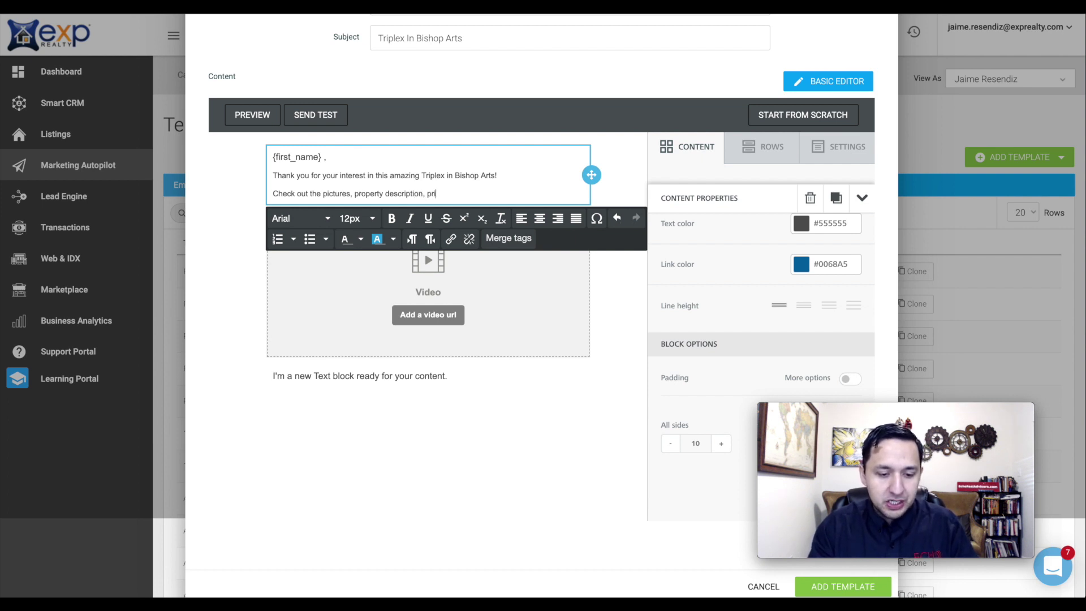
type("ce and location h")
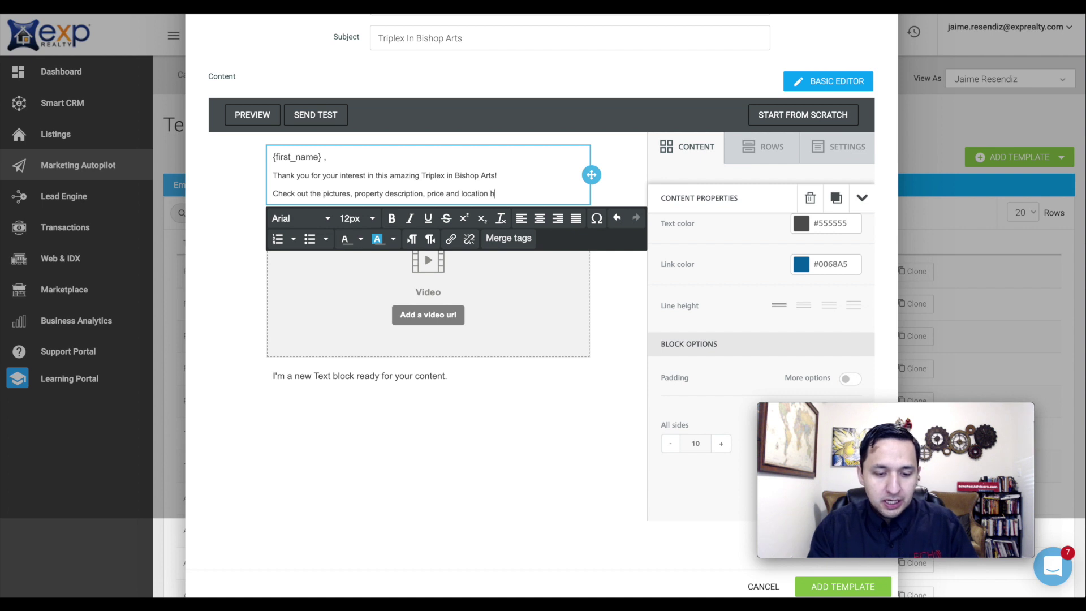
type("ereHERE")
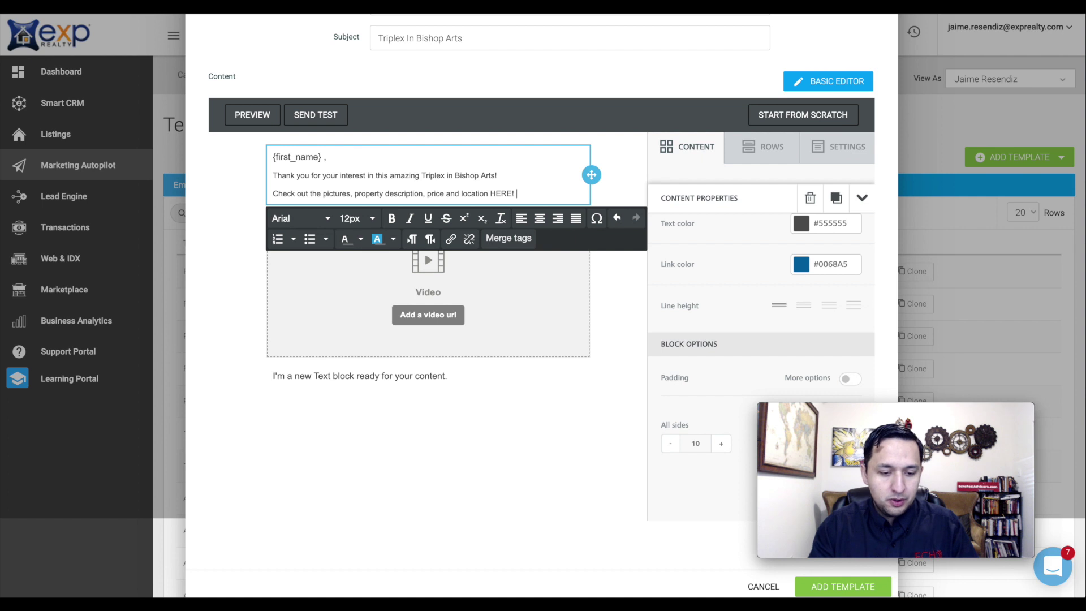
type("!")
- Add a final line holding the >>> <<<<< markers
key("Return")
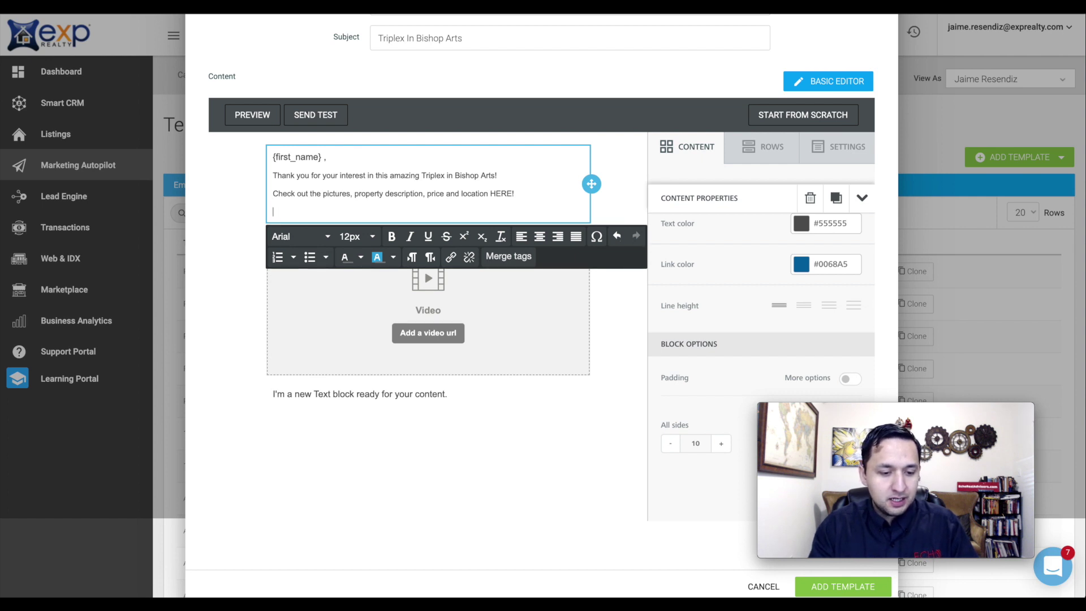
type("Li")
key("BackSpace")
key("BackSpace")
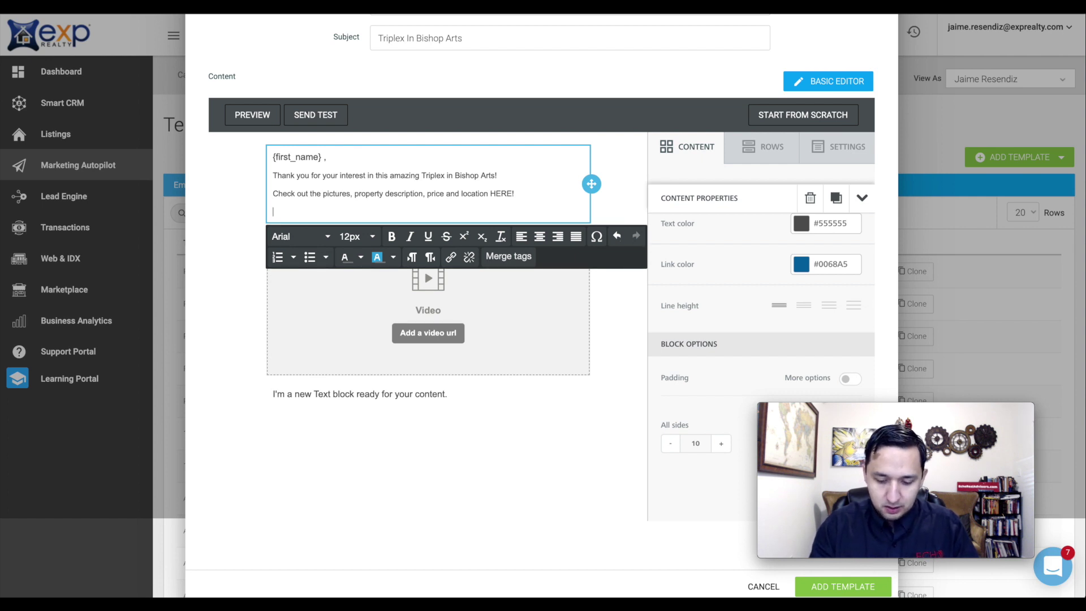
type("-")
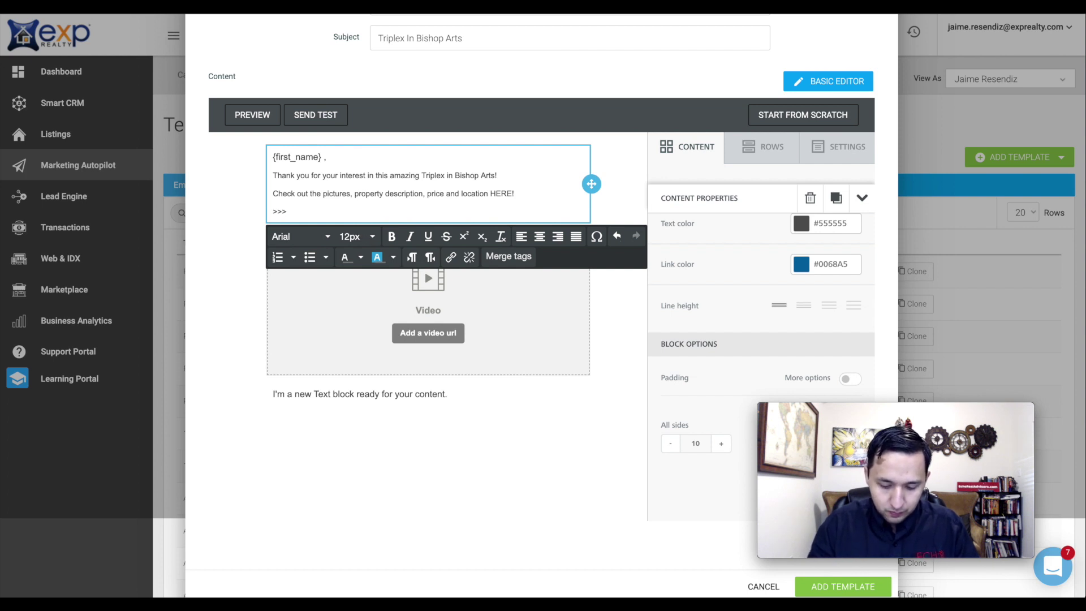
type("<<<<<")
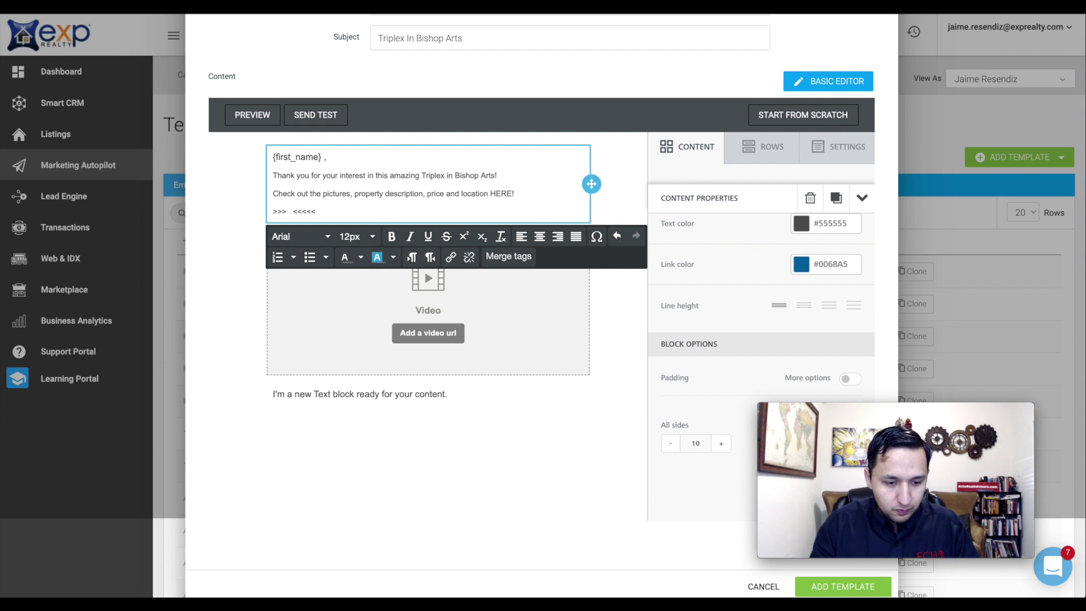
- Paste the property's YouTube link into the video block's URL field to load its preview
left_click(304, 340)
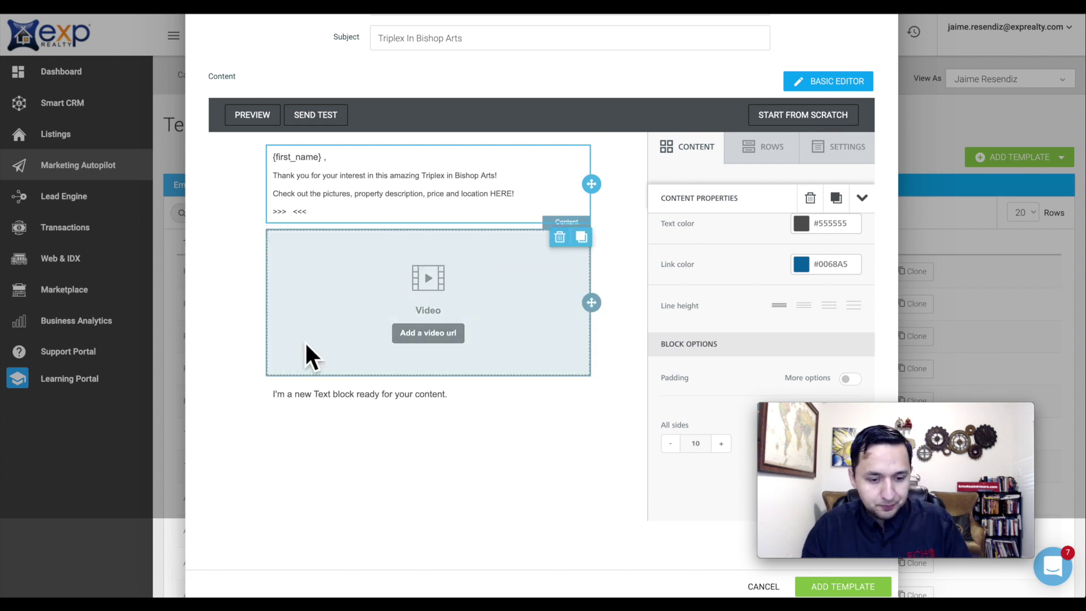
scroll(709, 253, "up", 2)
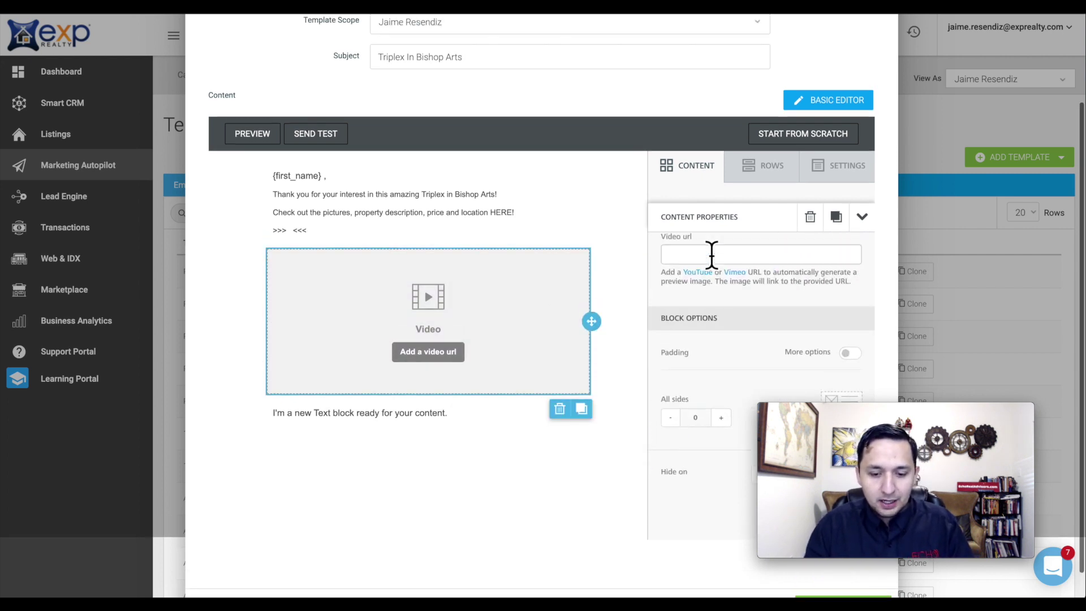
scroll(489, 398, "down", 1)
scroll(490, 398, "down", 1)
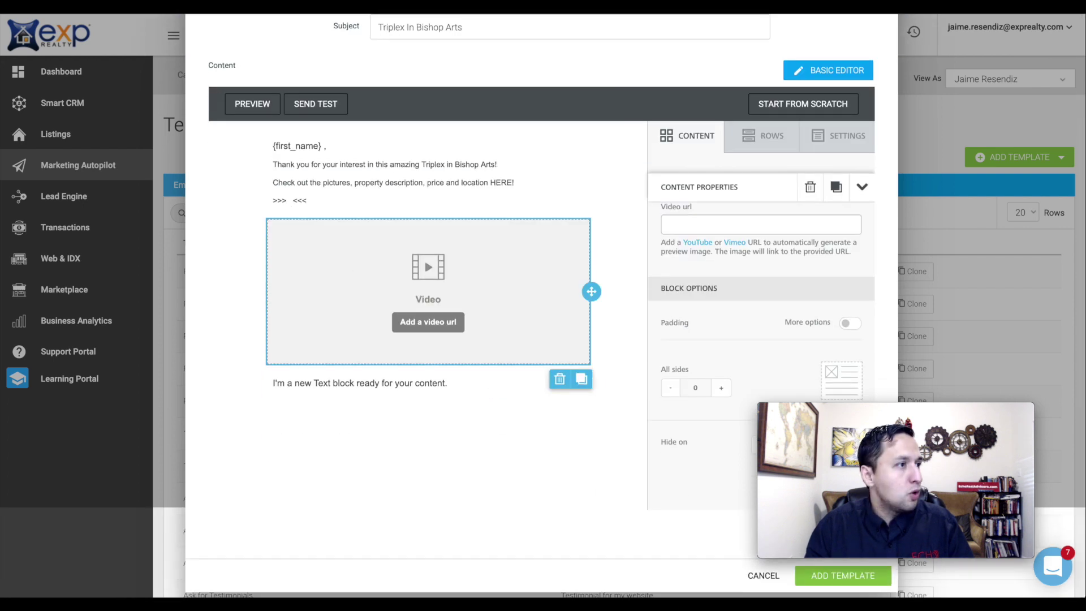
left_click(727, 224)
type("https://youtu.be/2__qlmBjaY0")
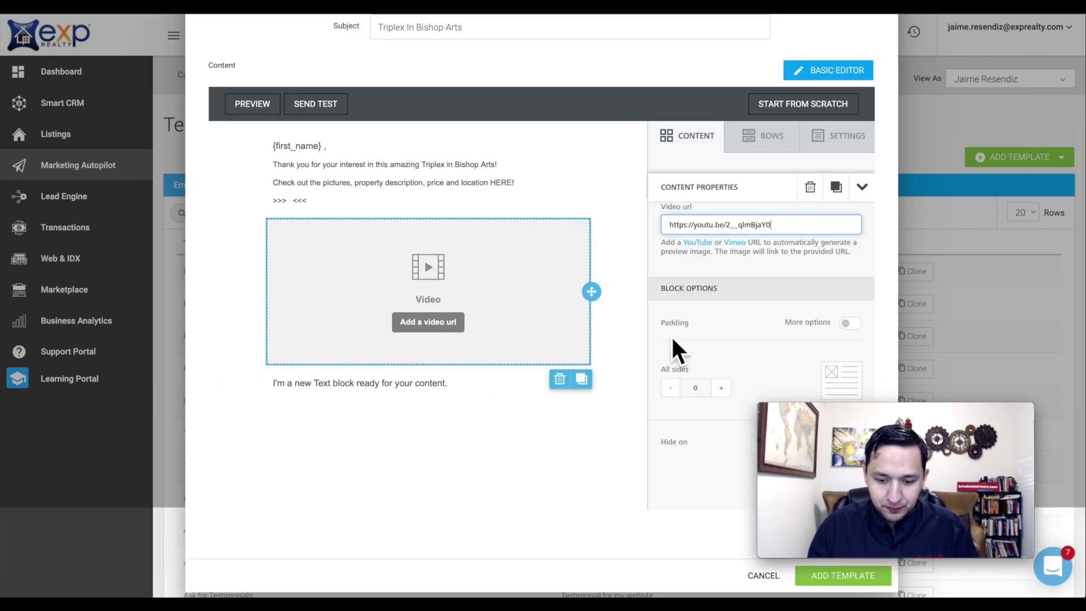
left_click(606, 488)
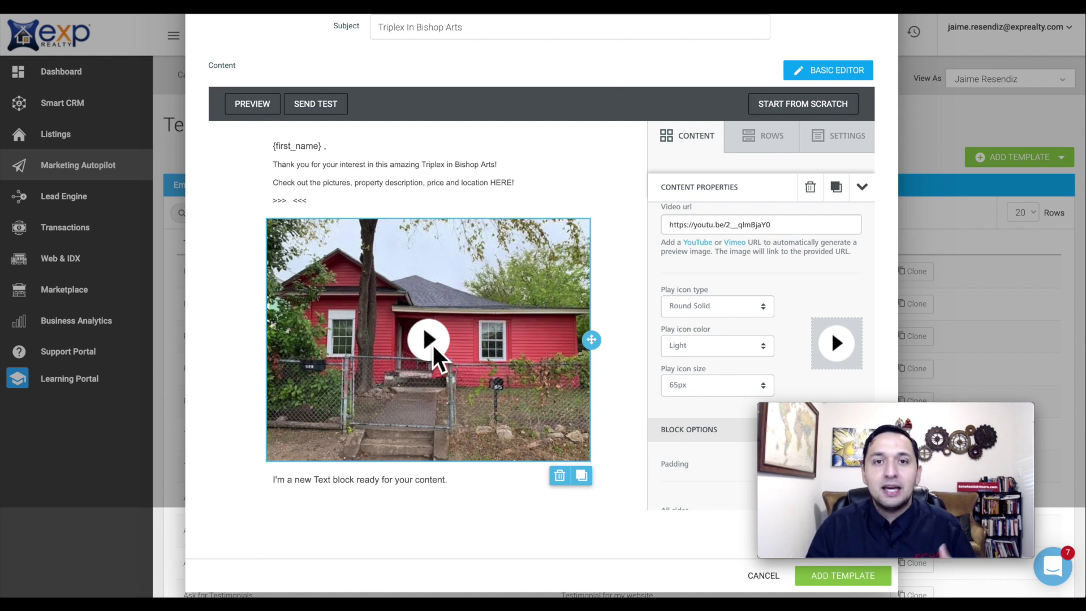
left_click(689, 226)
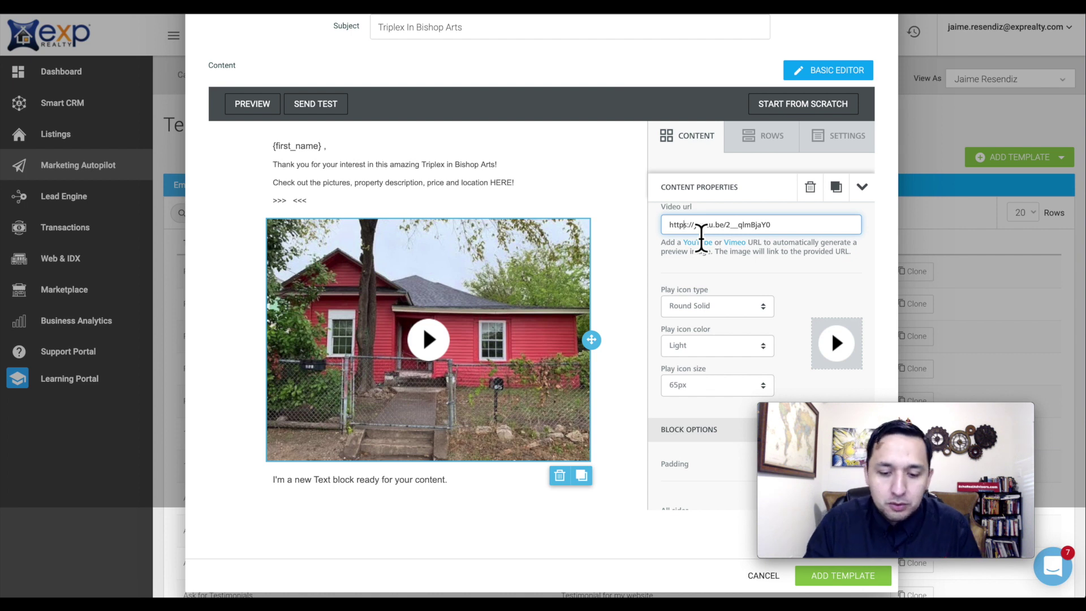
- Replace the short youtu.be video link with the full youtube.com/watch?v= address
double_click(701, 231)
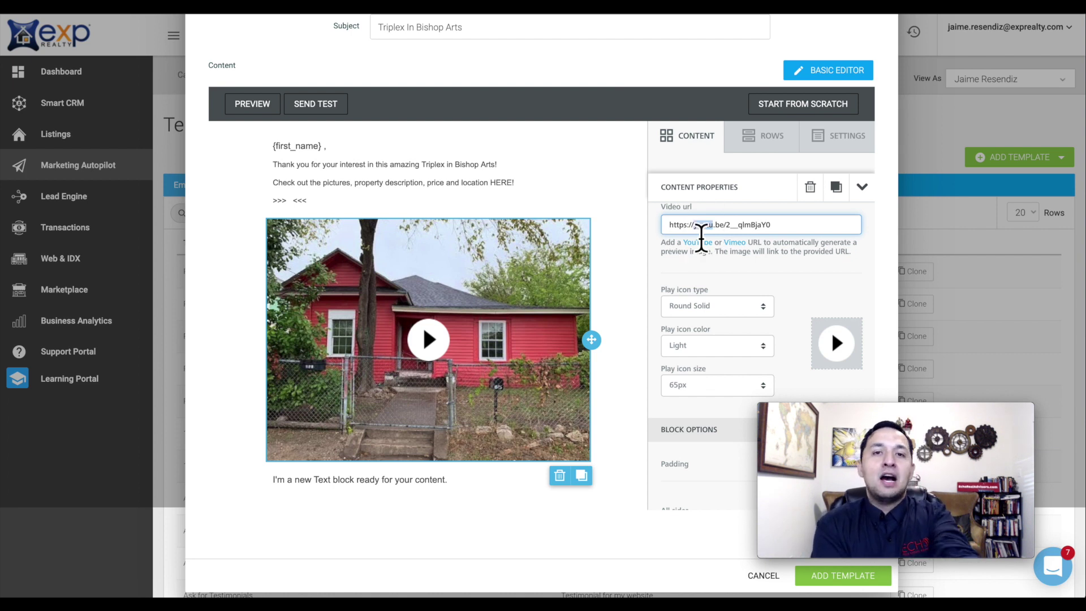
left_click(696, 227)
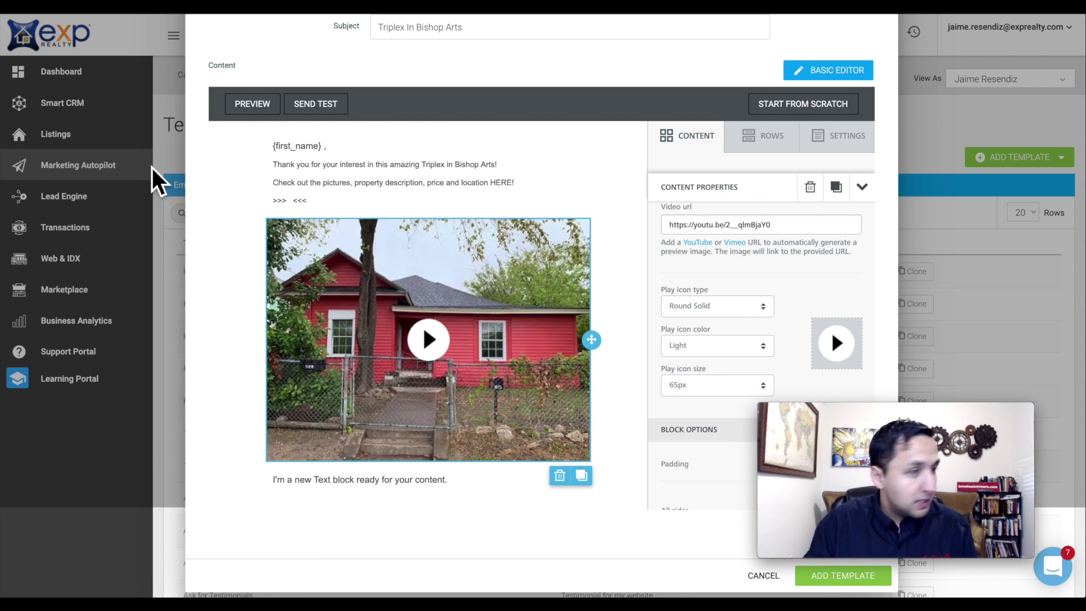
left_click_drag(726, 227, 701, 240)
key("ctrl+a")
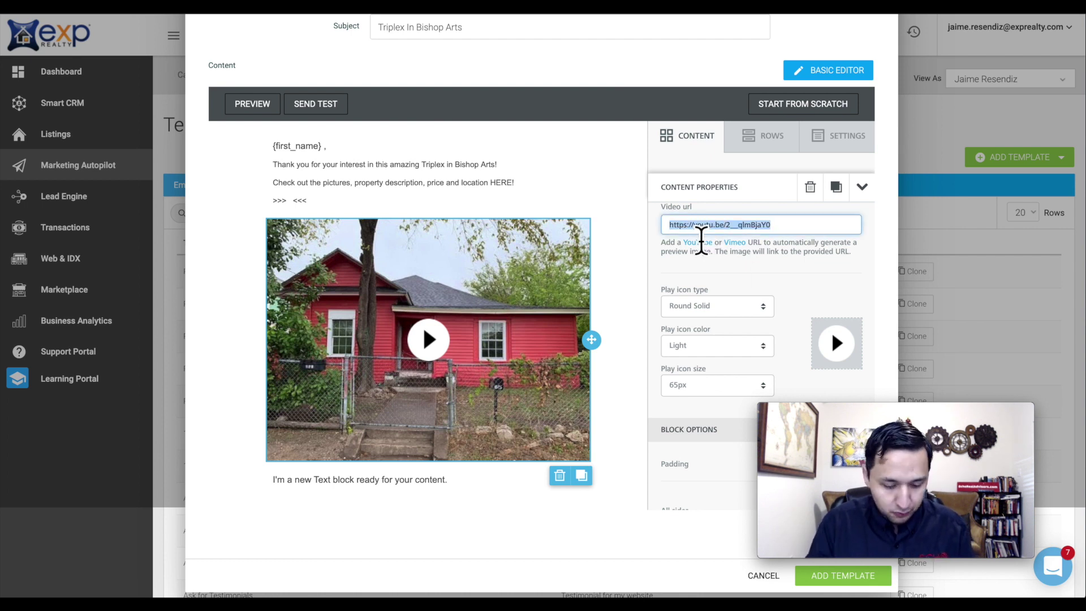
type("https://www.youtube.com/watch?v=2__qlmBjaY0&feature=youtu.be")
key("Left")
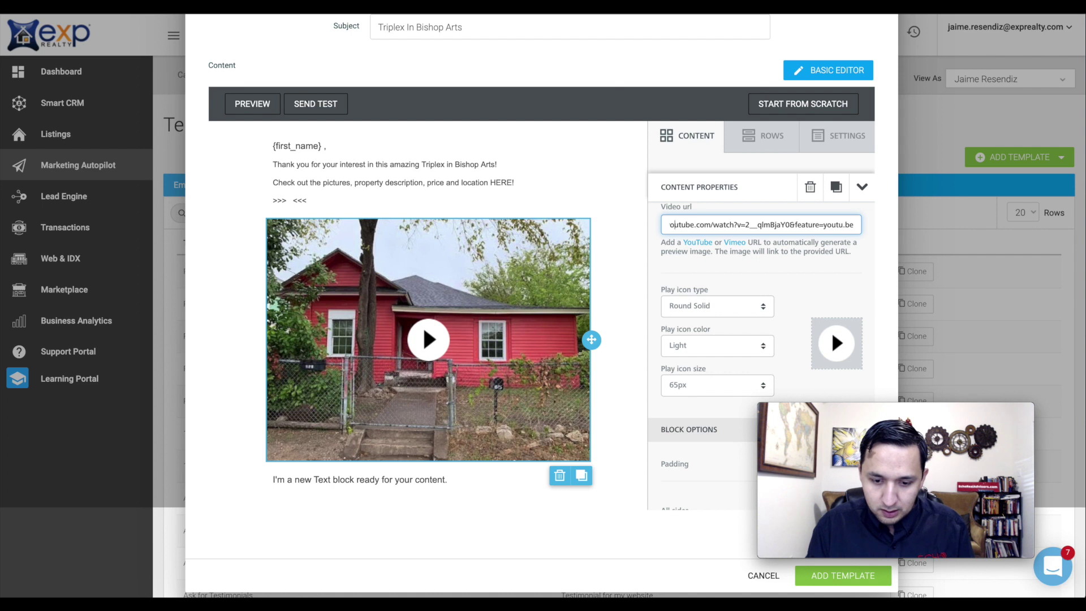
key("Left")
key("Left")
key("Left")
key("Left")
key("Left")
key("Left")
key("Left")
key("Left")
key("Left")
key("Left")
key("Left")
key("Left")
key("Left")
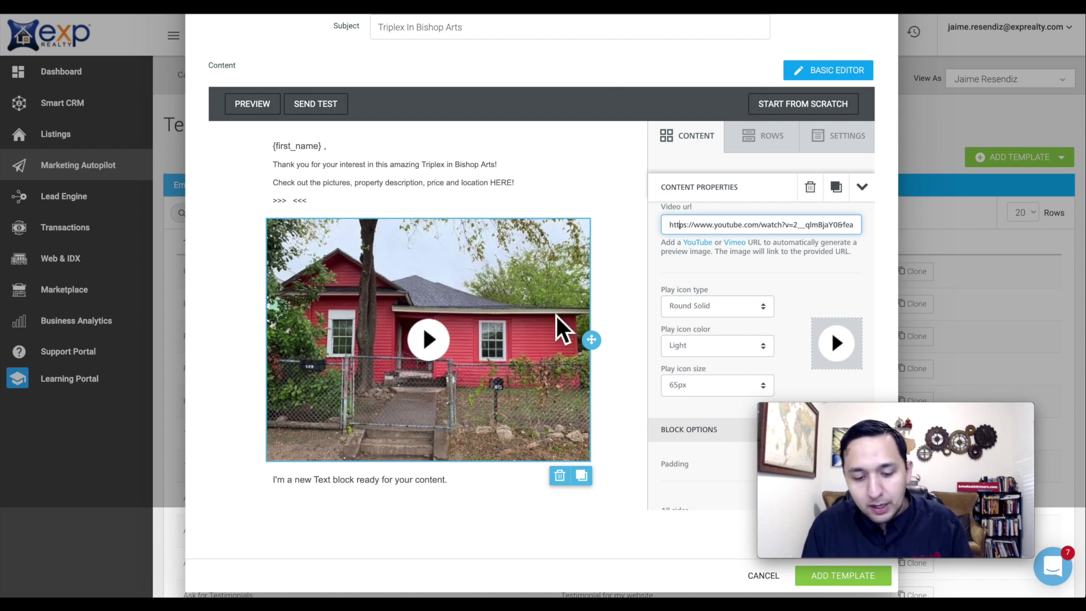
- Replace the text under the video with an in-person tour invitation and begin a 'Cheers' sign-off
left_click(373, 486)
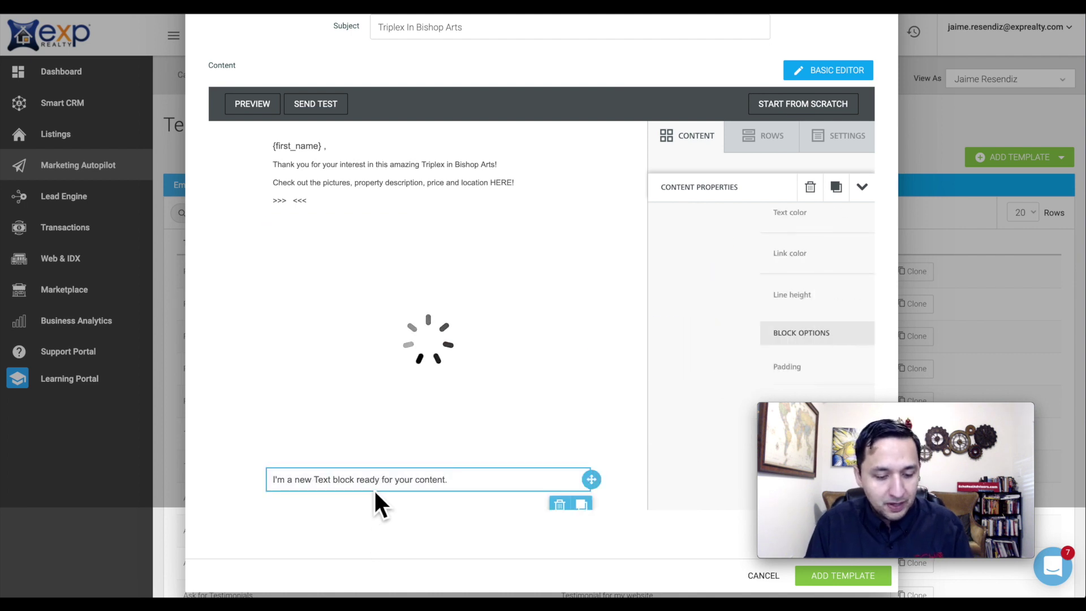
left_click(395, 480)
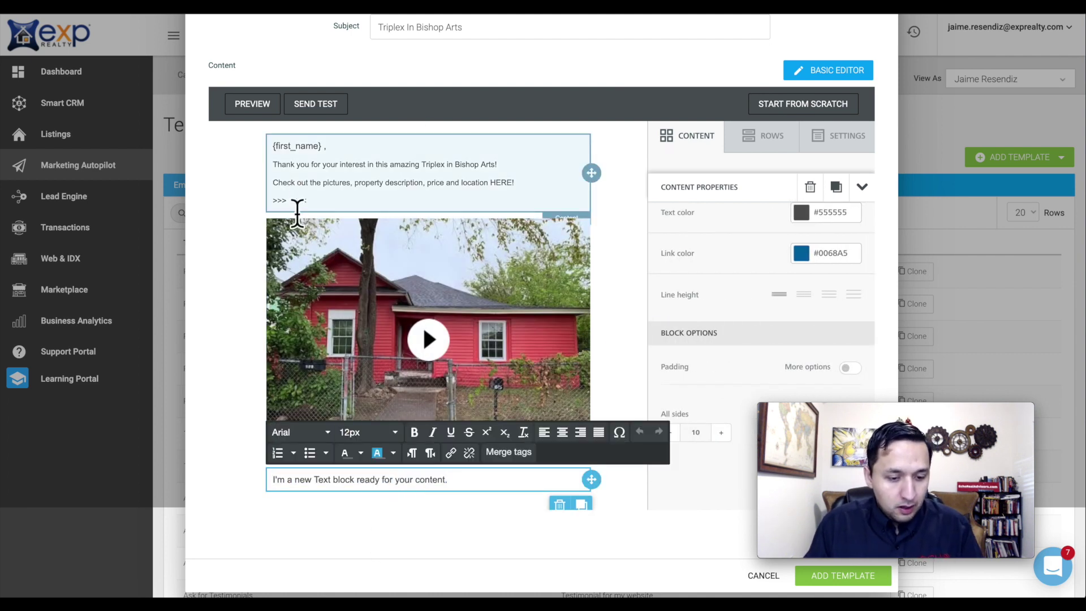
triple_click(334, 480)
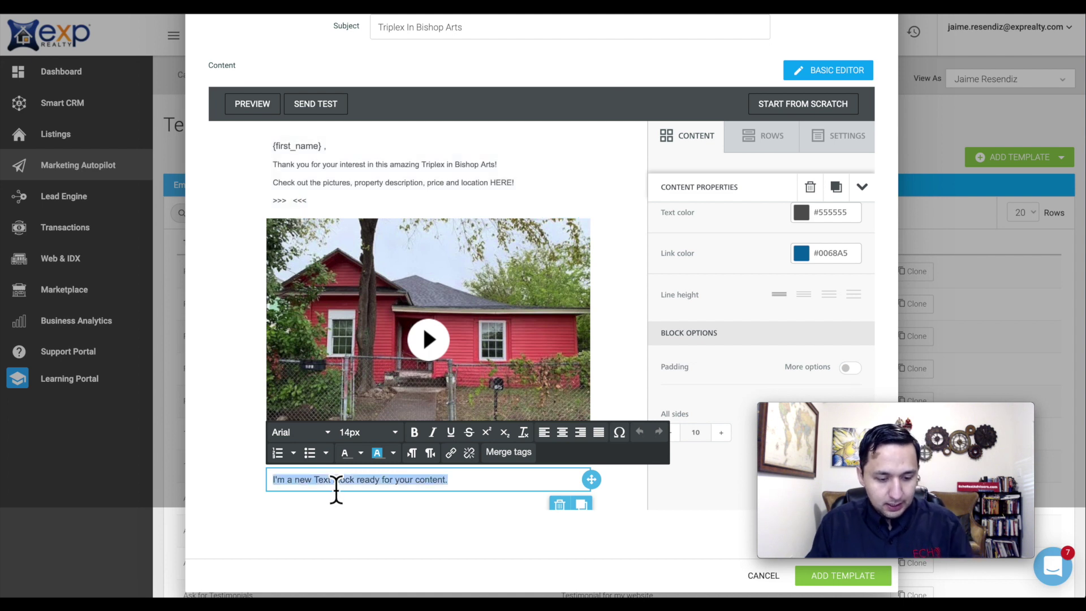
type("Let me k")
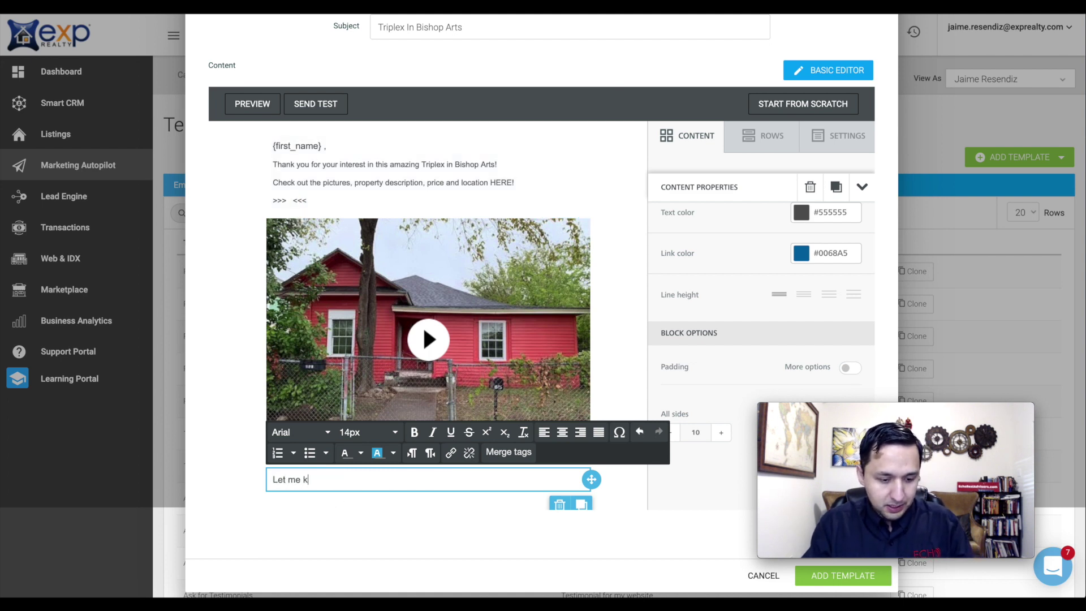
type("now whe ")
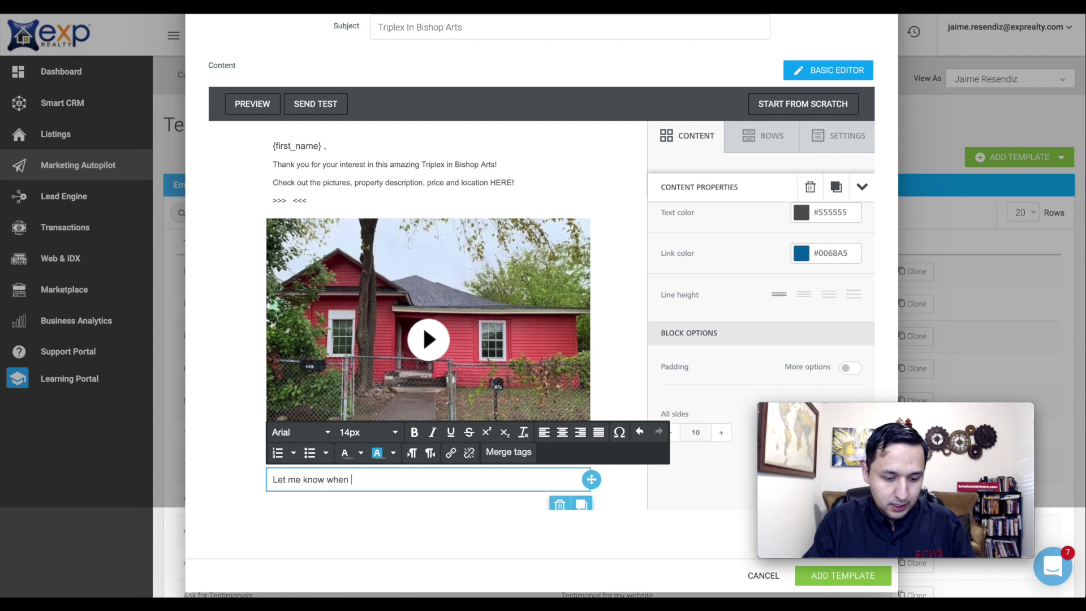
type("you'd like to go")
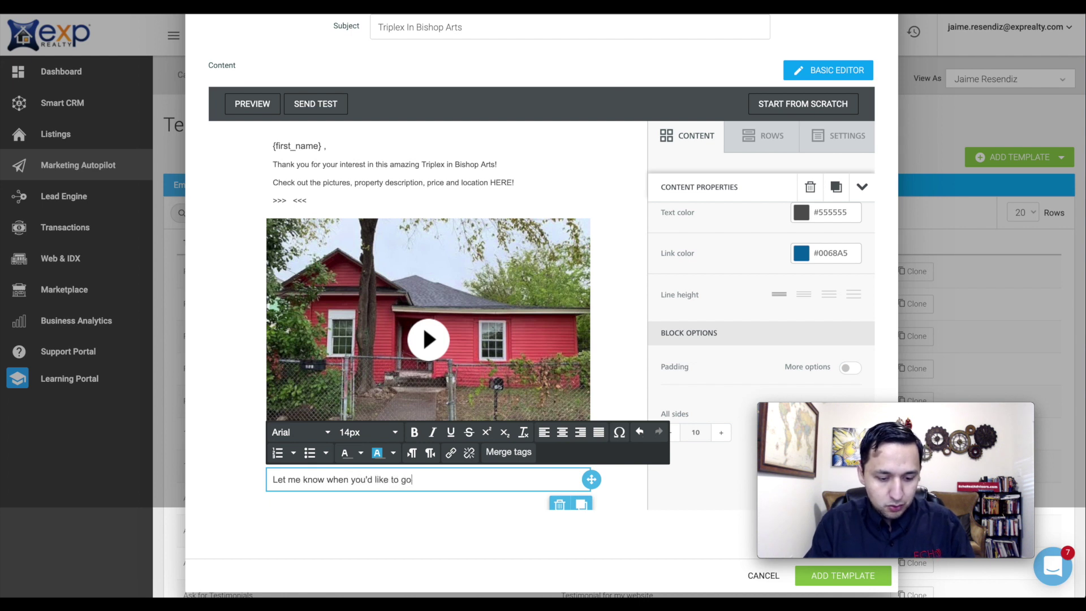
type(" s")
key("BackSpace")
type("ta")
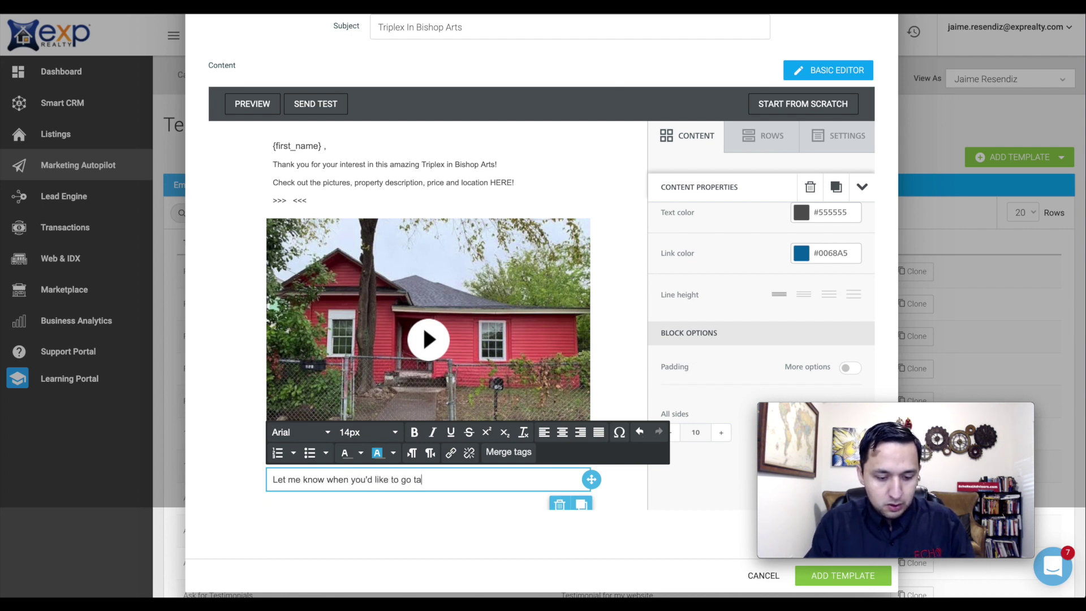
type("ke a look in perso")
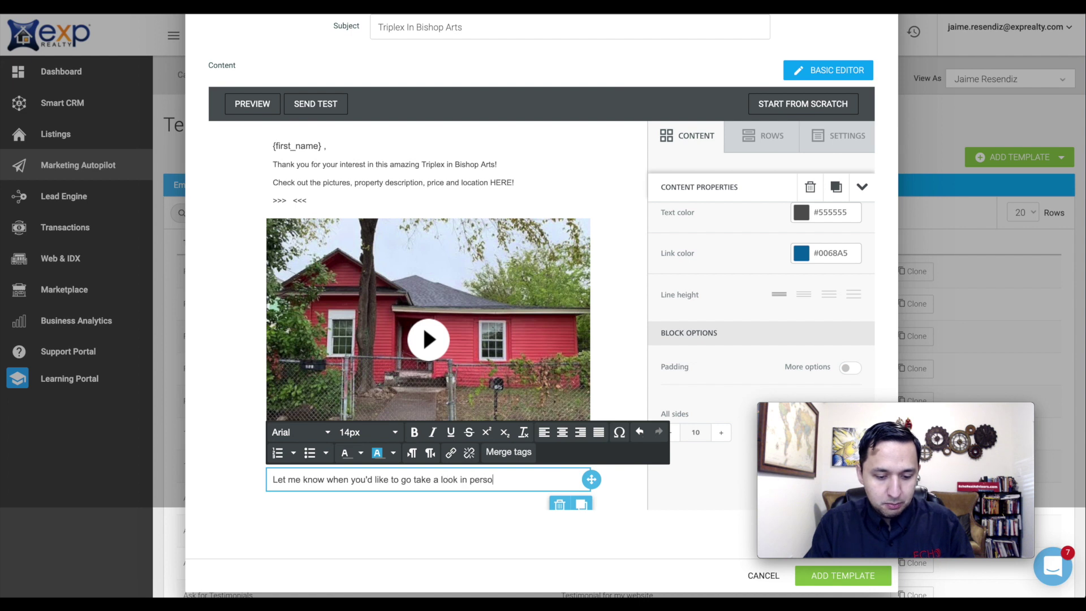
type("n. I'd be happy to")
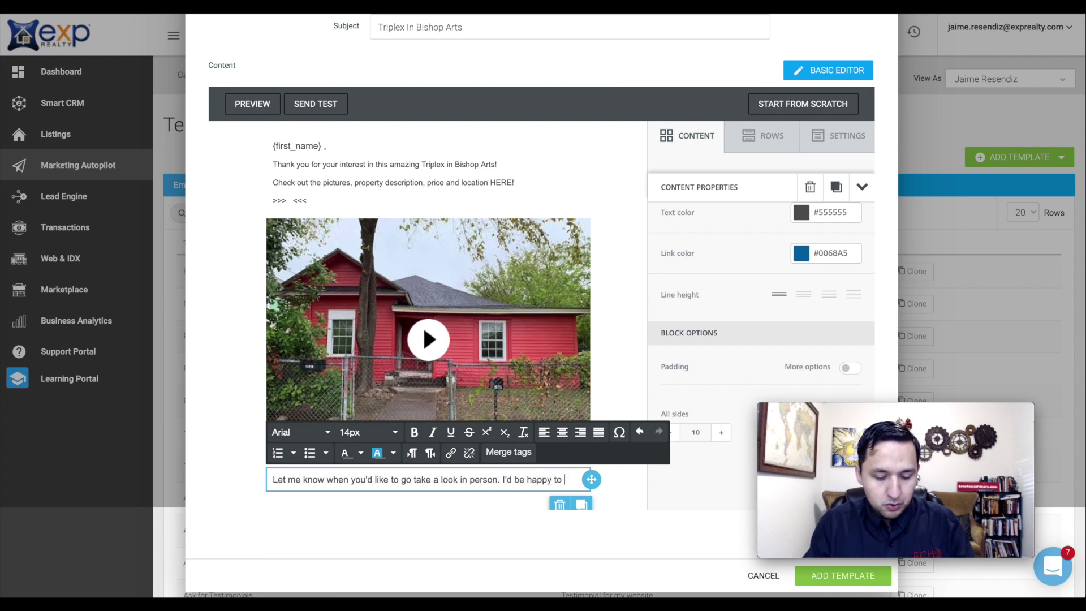
type(" tour the property ")
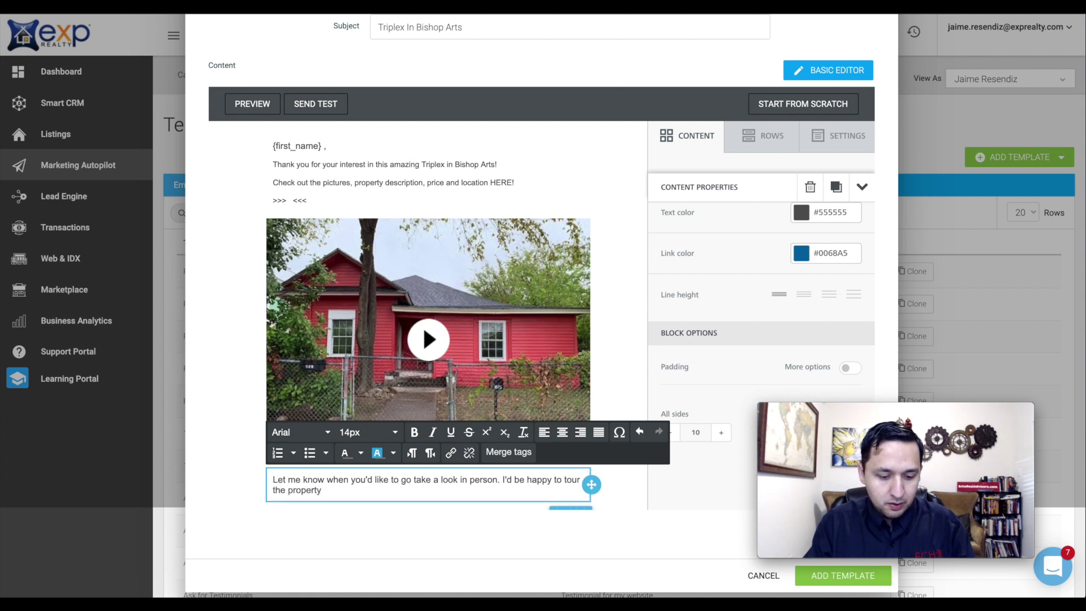
type("with you.")
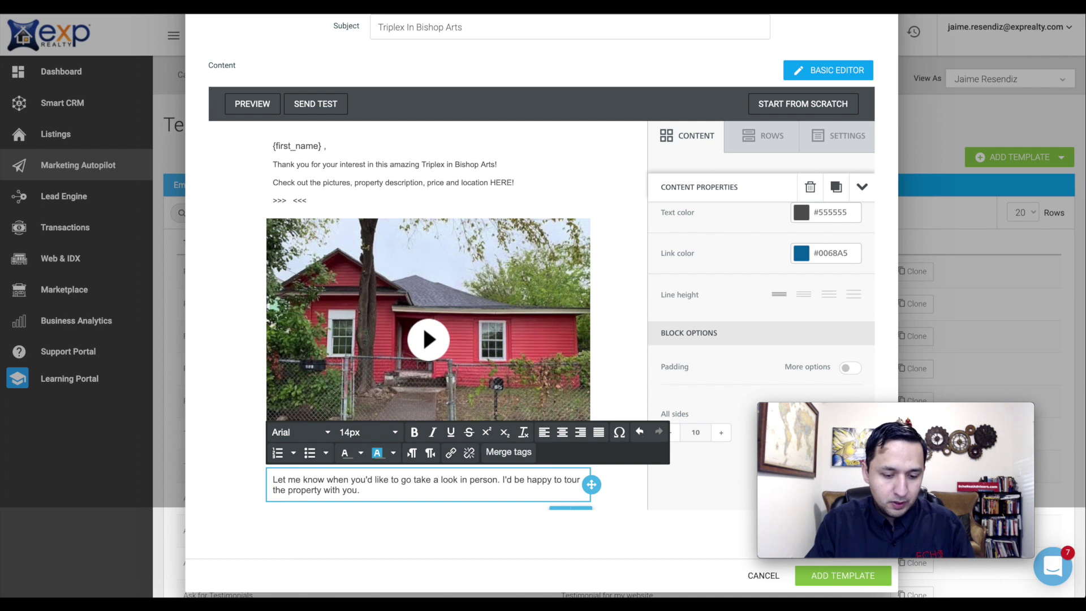
key("BackSpace")
key("BackSpace")
key("BackSpace")
key("BackSpace")
key("BackSpace")
key("BackSpace")
key("BackSpace")
key("BackSpace")
key("BackSpace")
key("BackSpace")
key("BackSpace")
key("BackSpace")
key("BackSpace")
key("BackSpace")
key("BackSpace")
key("BackSpace")
key("BackSpace")
key("BackSpace")
key("BackSpace")
key("BackSpace")
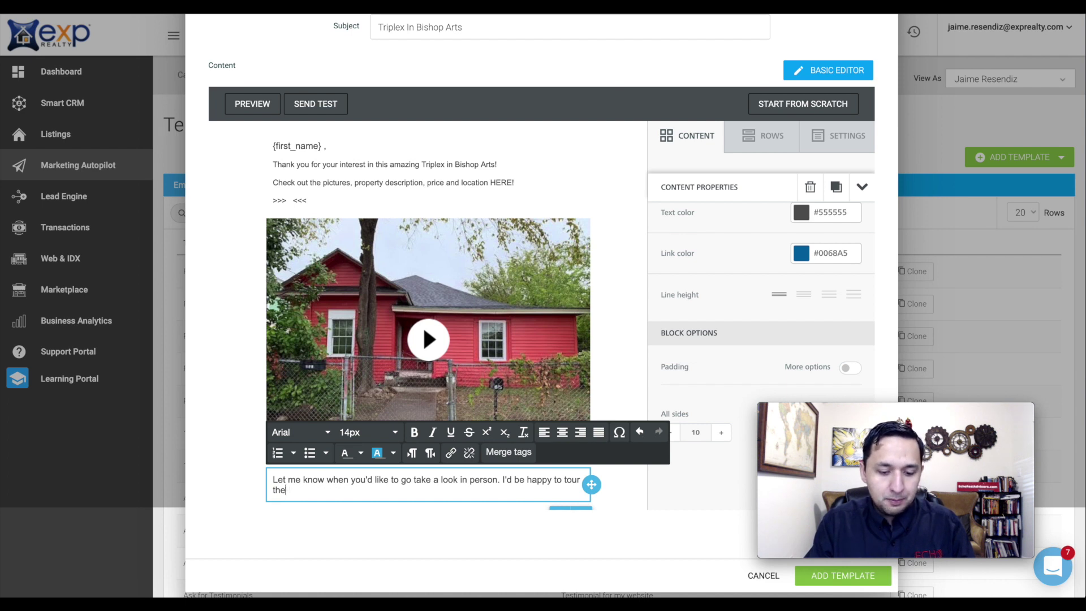
key("BackSpace")
key("BackSpace")
type("pro")
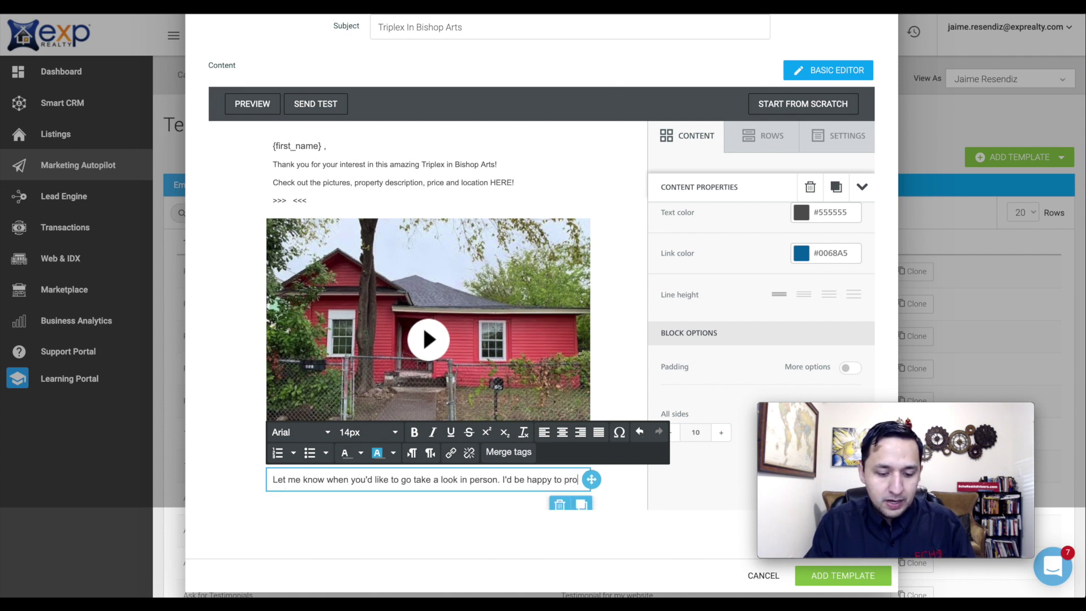
type("vide a tour")
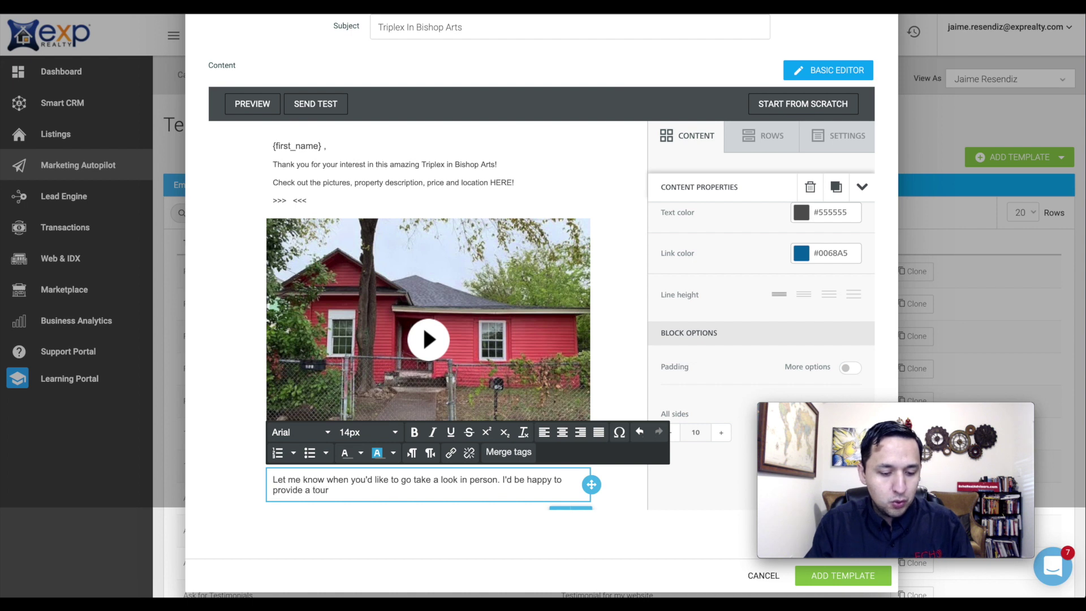
type(" for your.")
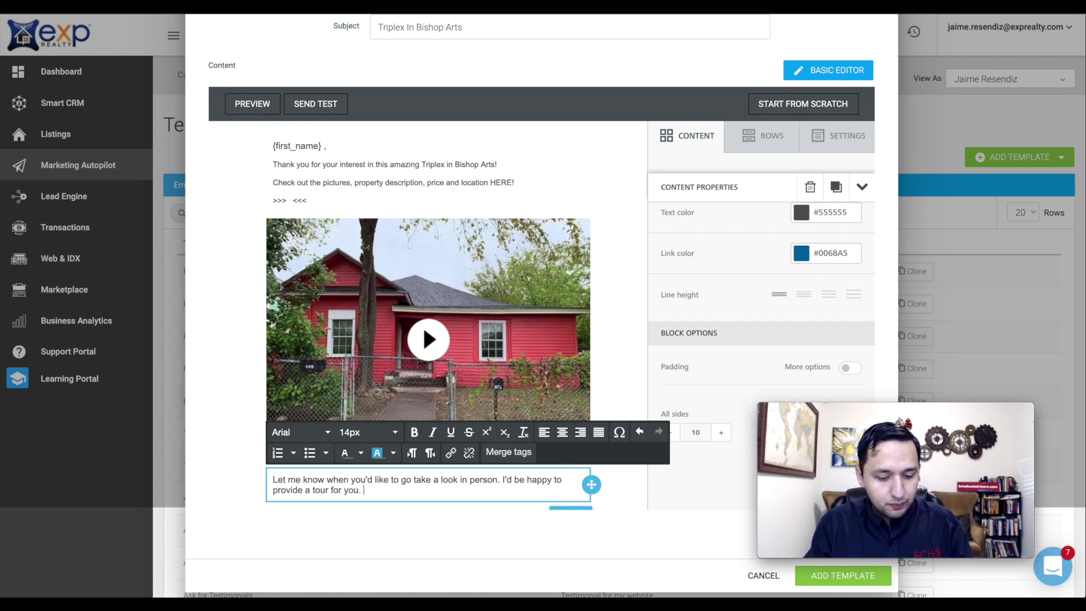
key("Return")
type("Cheers,")
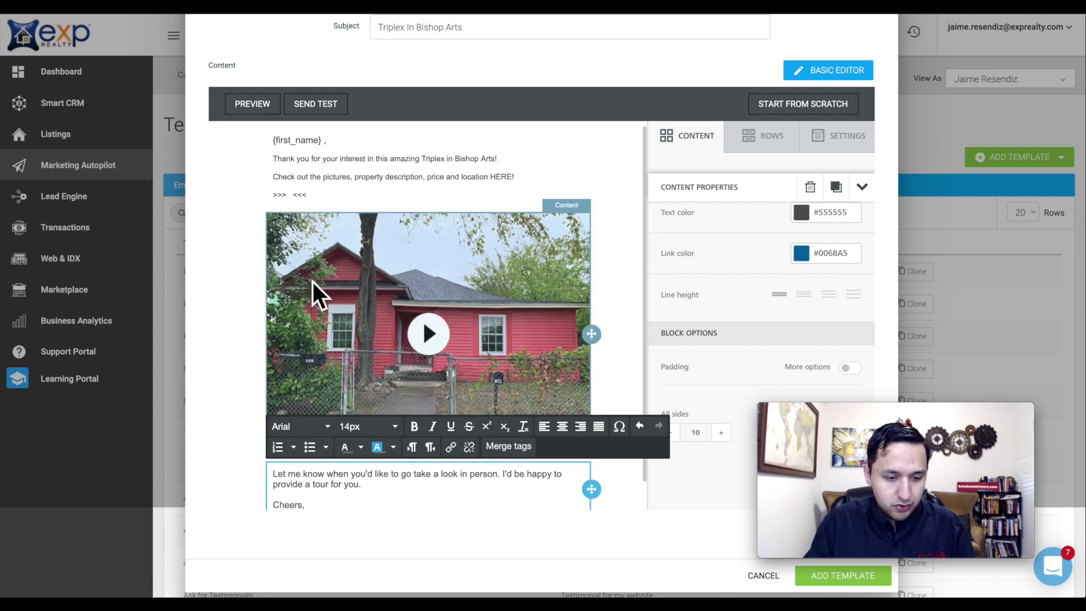
- Set all the opening greeting and introduction text to 14px
left_click(320, 188)
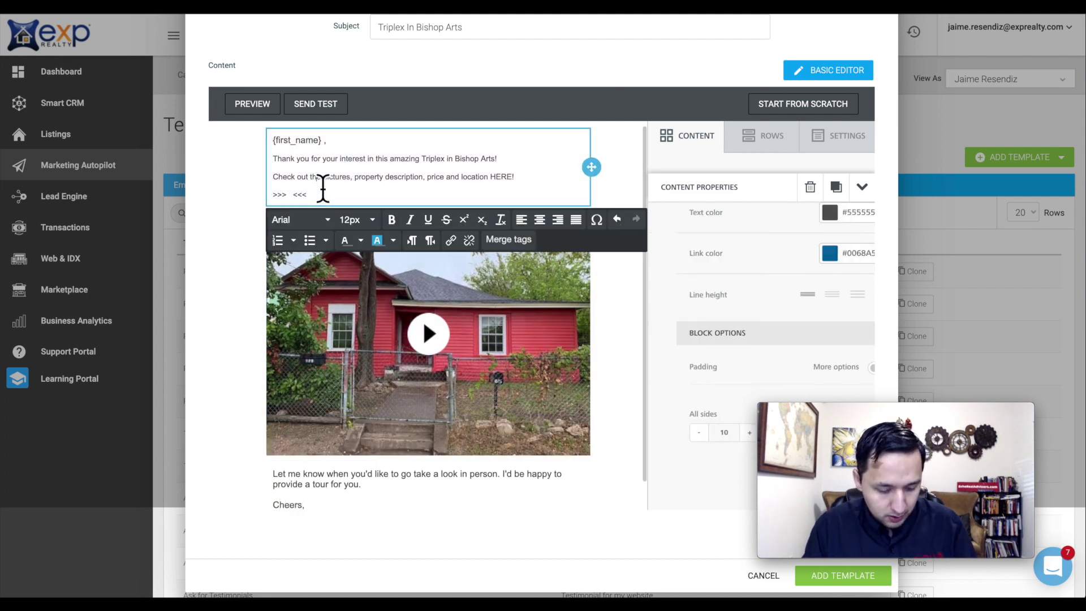
key("ctrl+a")
left_click(362, 221)
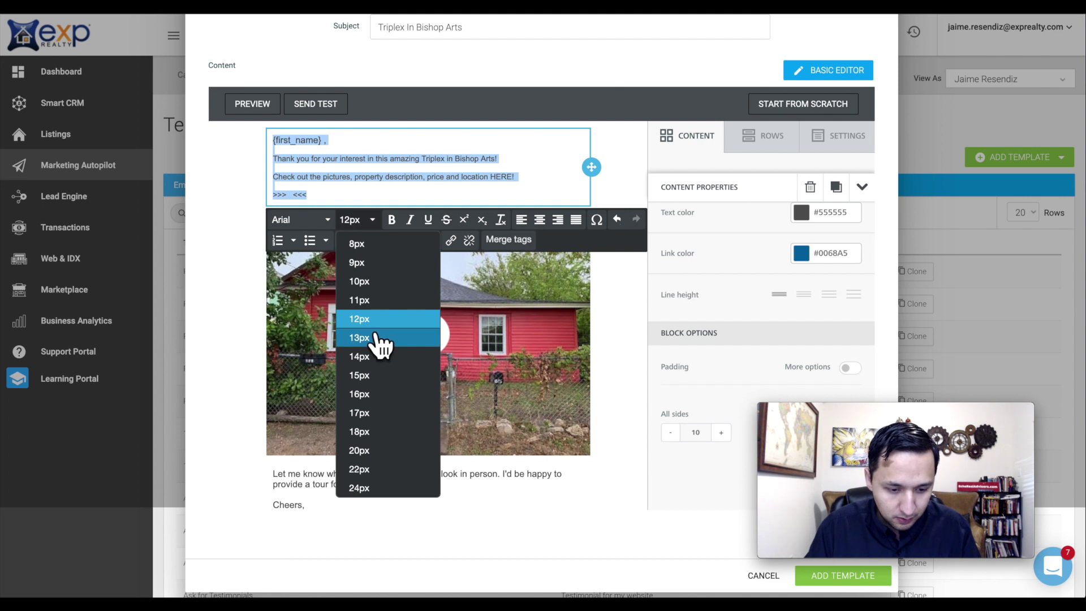
left_click(369, 357)
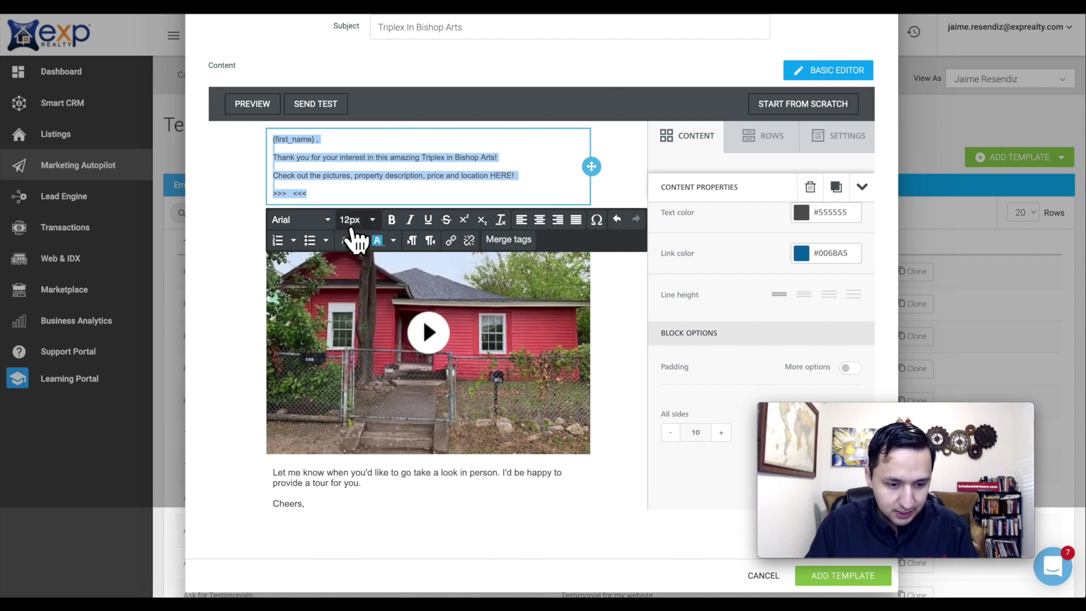
left_click(356, 220)
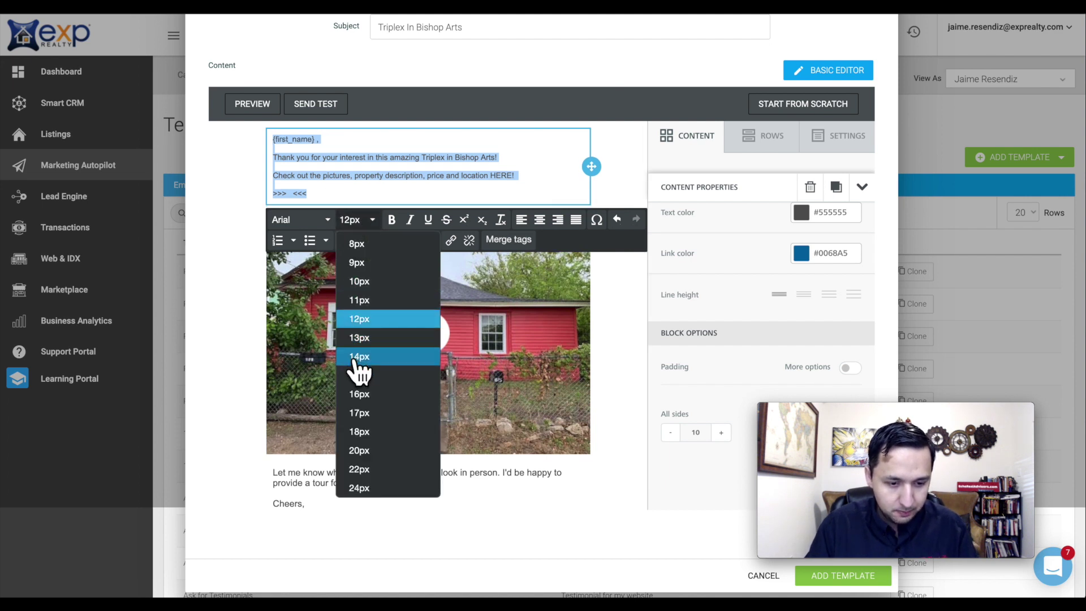
left_click(358, 357)
left_click(400, 194)
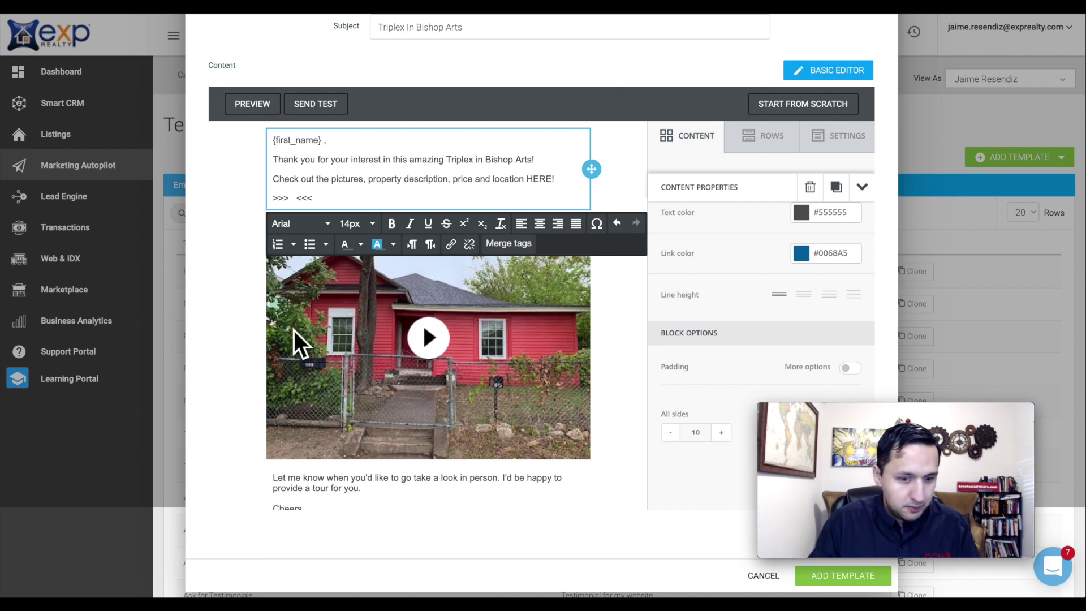
- Paste the myre.io property link between >>> and <<< and link the word HERE to it
left_click(295, 198)
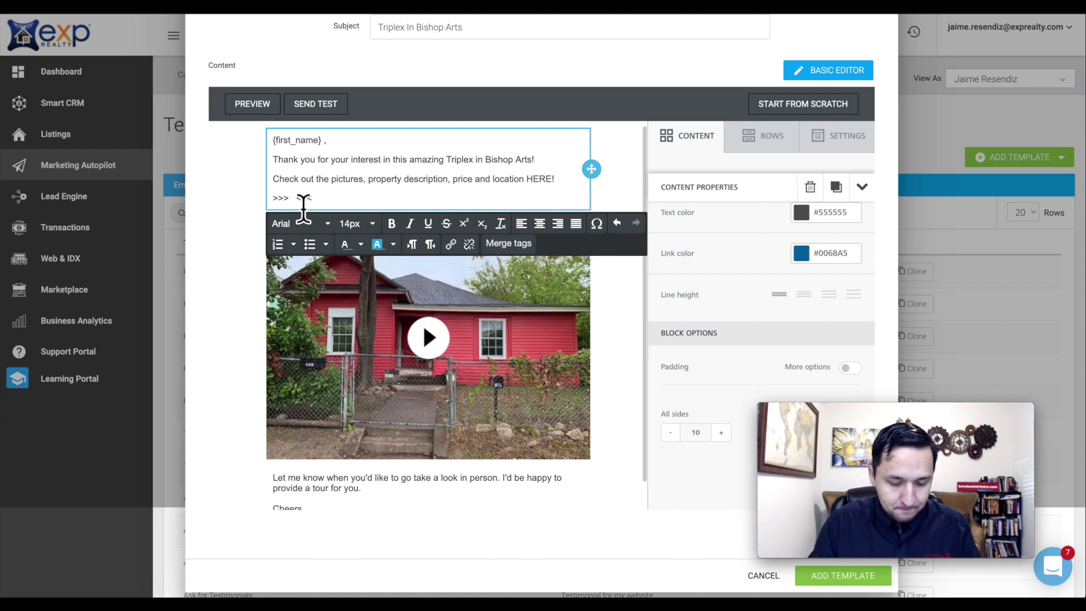
type("https://myre.io/0WebcEoceTMNs")
double_click(546, 181)
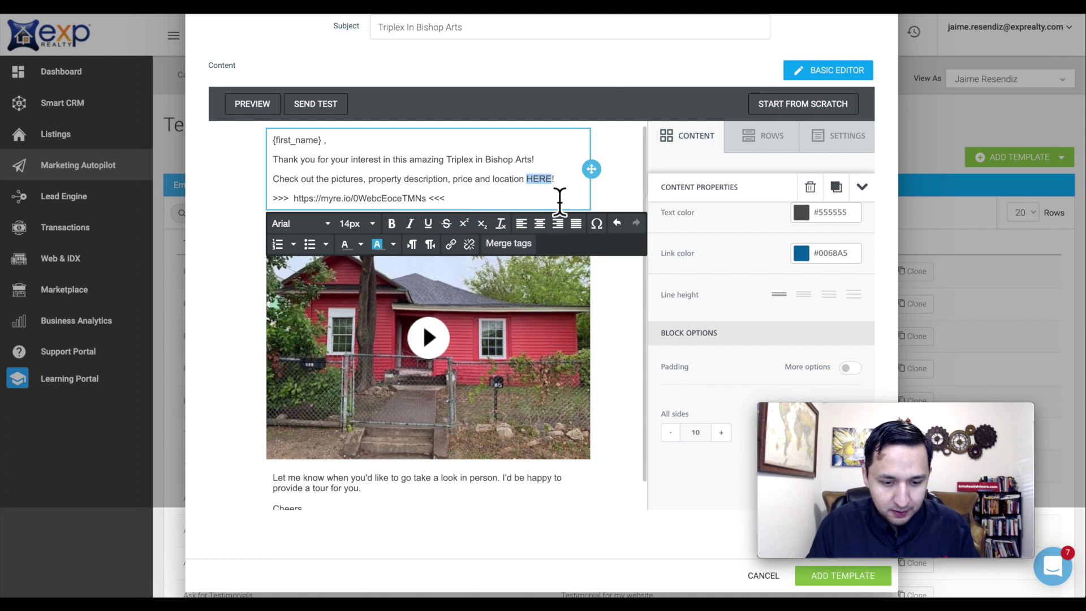
left_click(450, 243)
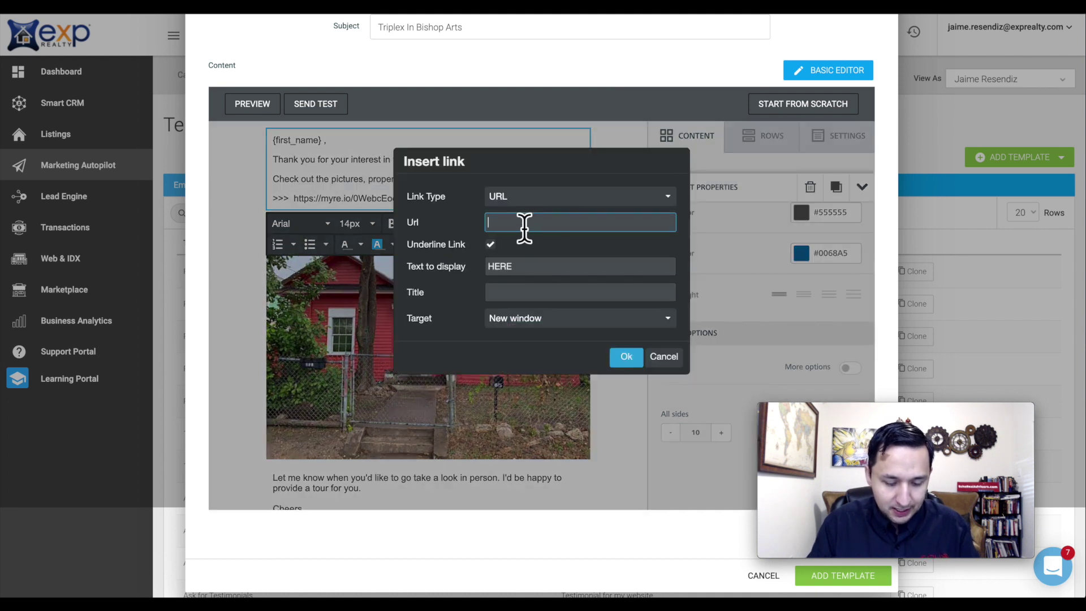
type("https://myre.io/0WebcEoceTMNs")
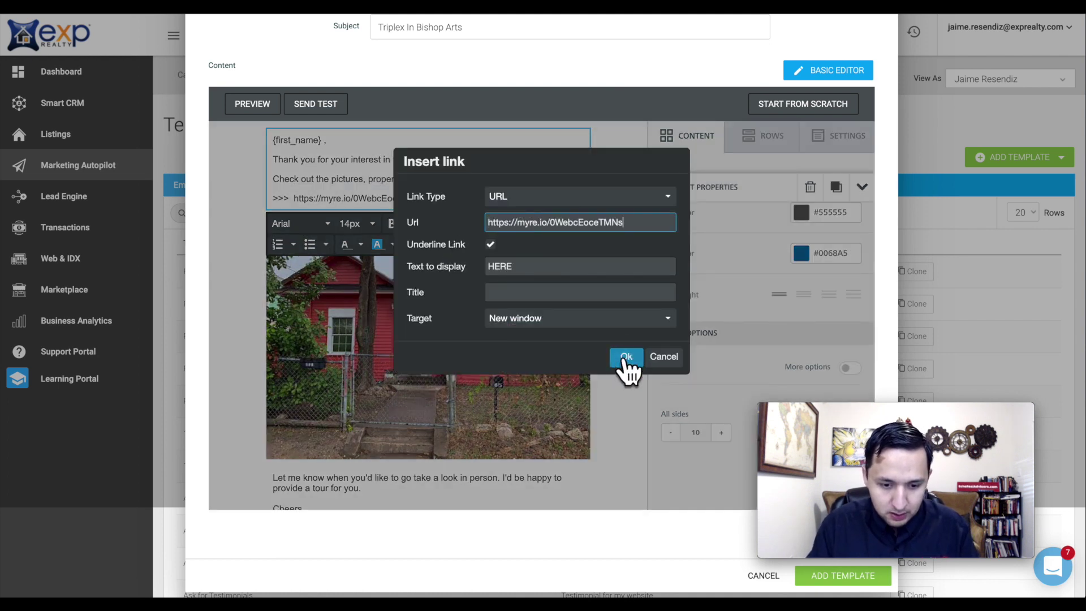
left_click(625, 359)
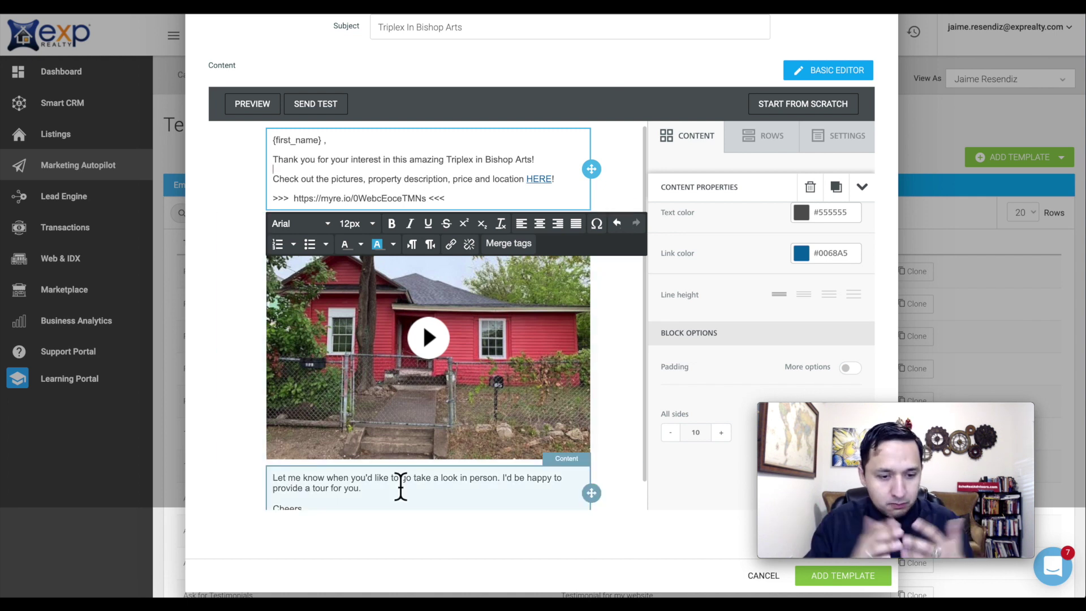
- Save the finished email template with ADD TEMPLATE
scroll(575, 290, "up", 3)
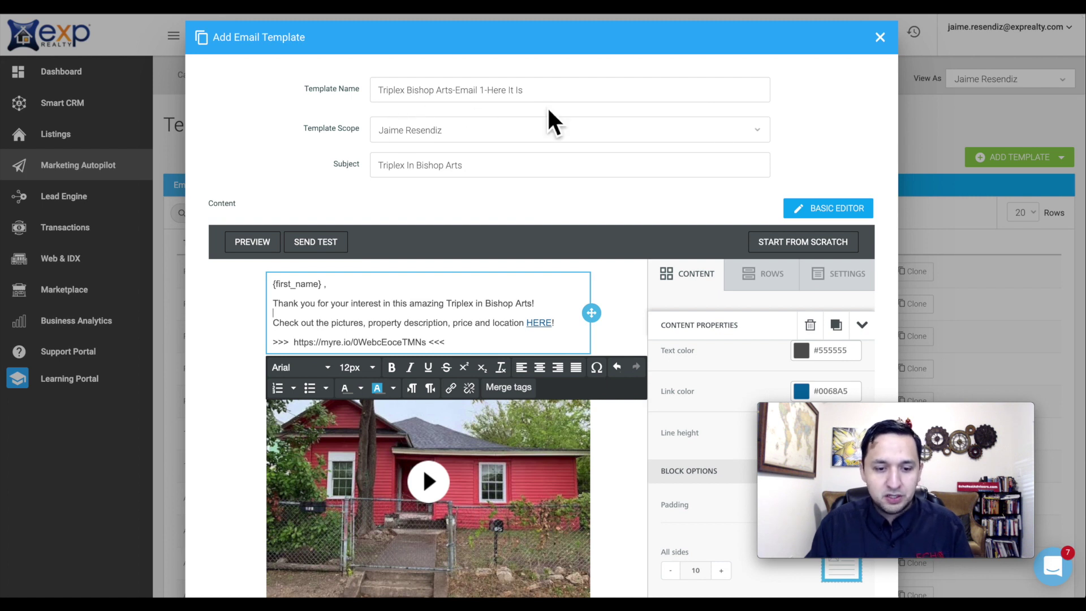
scroll(724, 146, "down", 3)
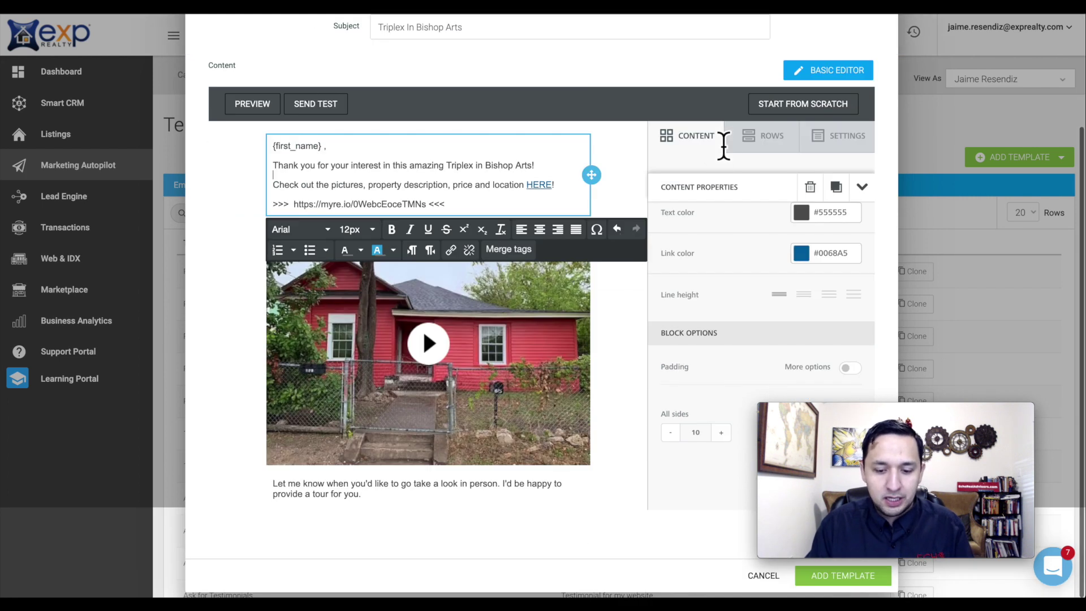
left_click(842, 576)
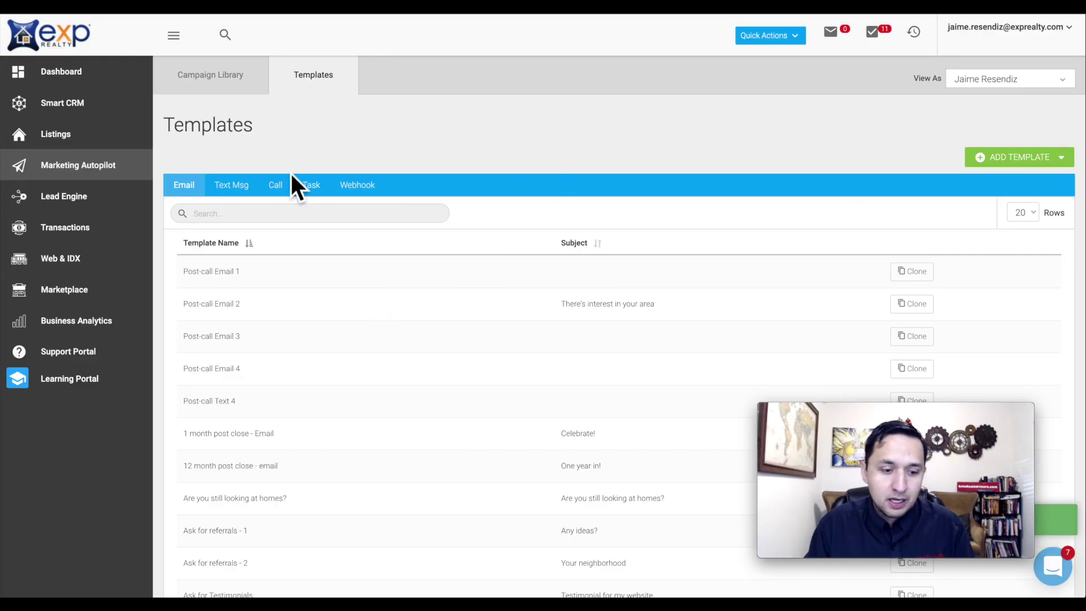
- Show the Text Msg template list and open the ADD TEMPLATE type choices
left_click(244, 186)
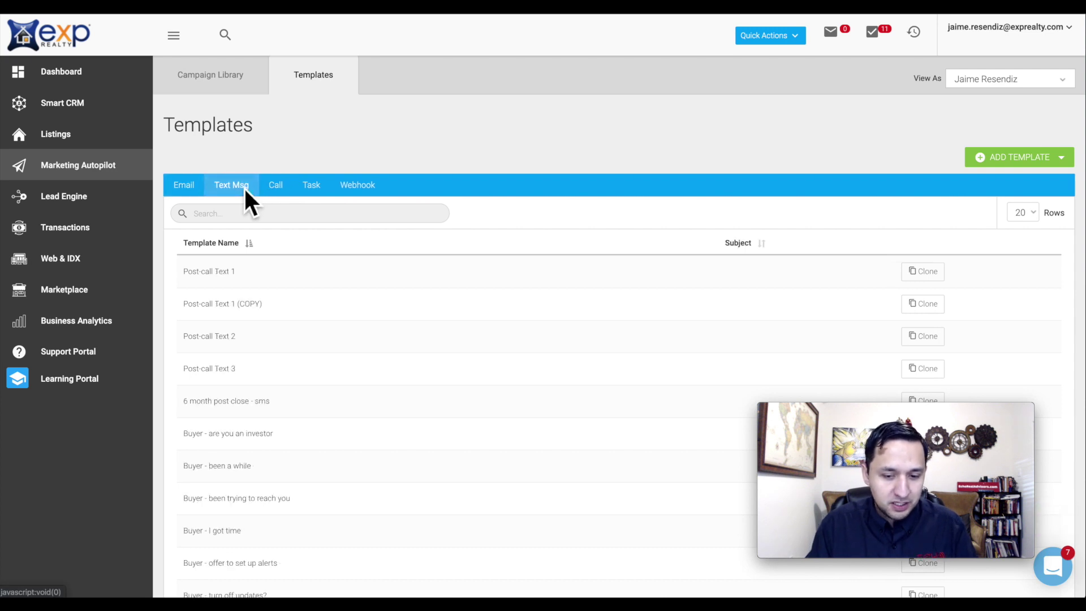
left_click(984, 157)
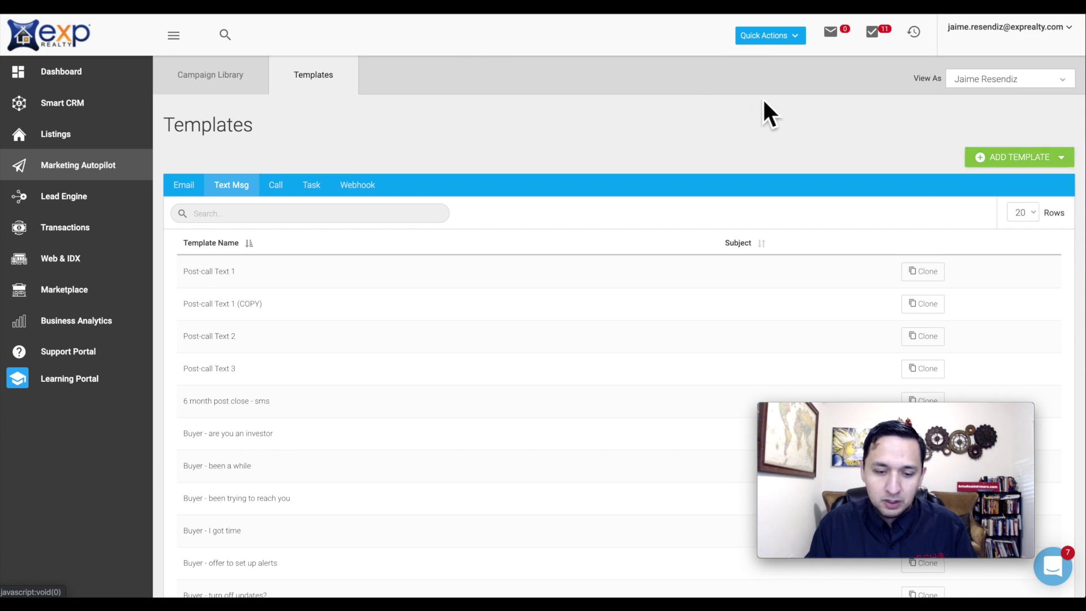
scroll(247, 450, "down", 7)
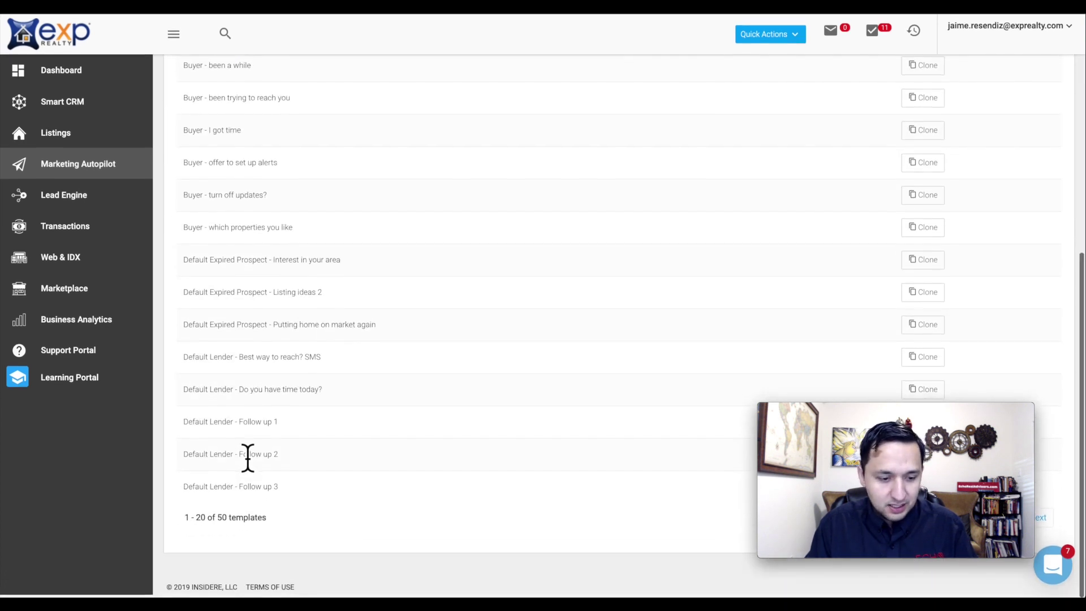
scroll(248, 454, "up", 1)
scroll(247, 453, "down", 2)
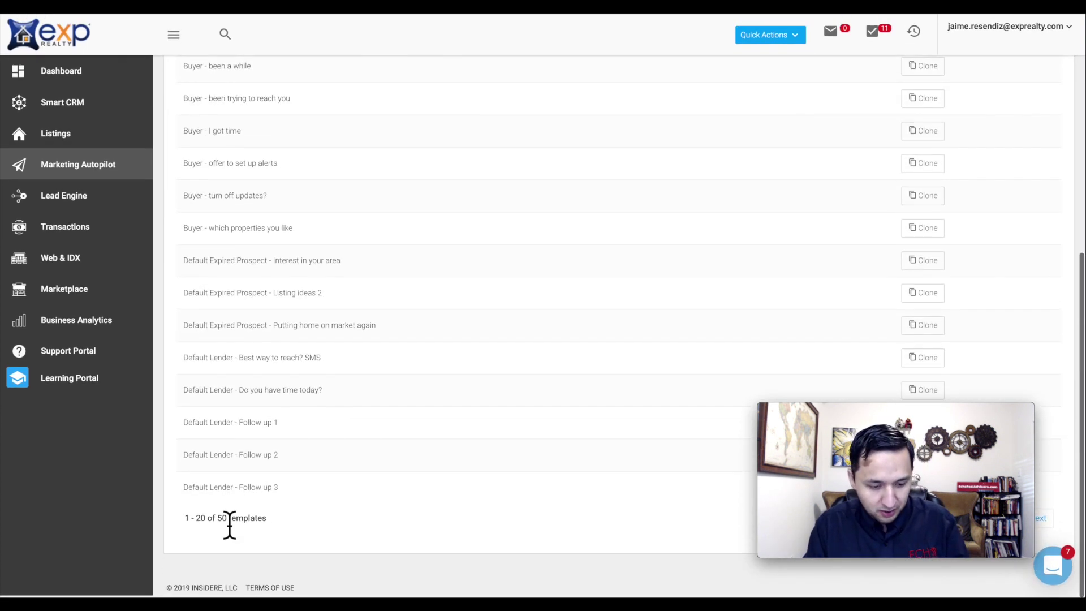
scroll(263, 469, "up", 7)
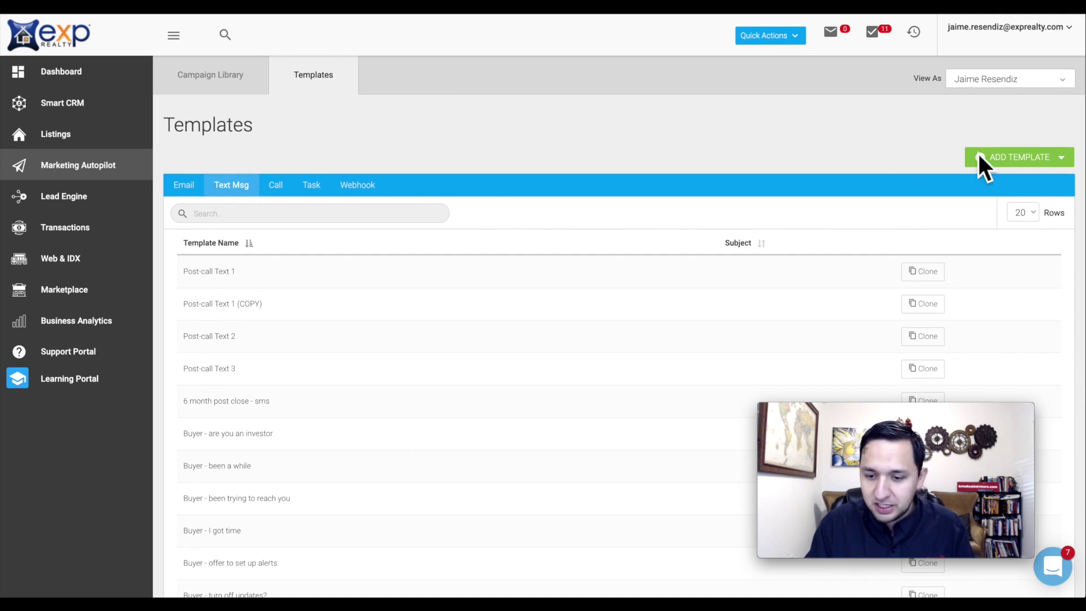
left_click(978, 155)
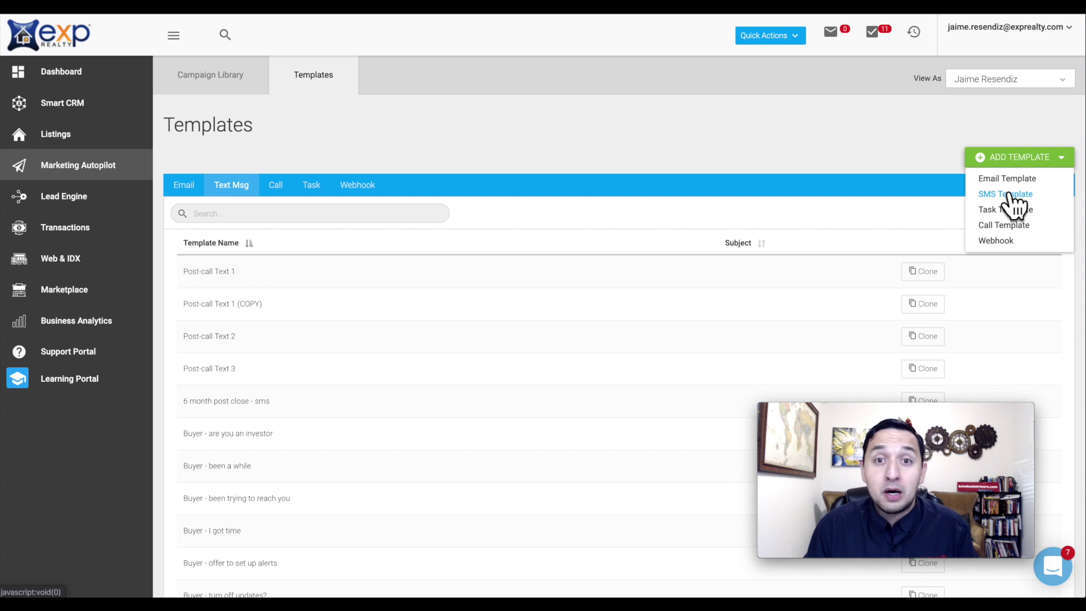
- Create a new SMS template named 'Triplex Bishop Arts-Text 1-I Emailed You'
left_click(1009, 195)
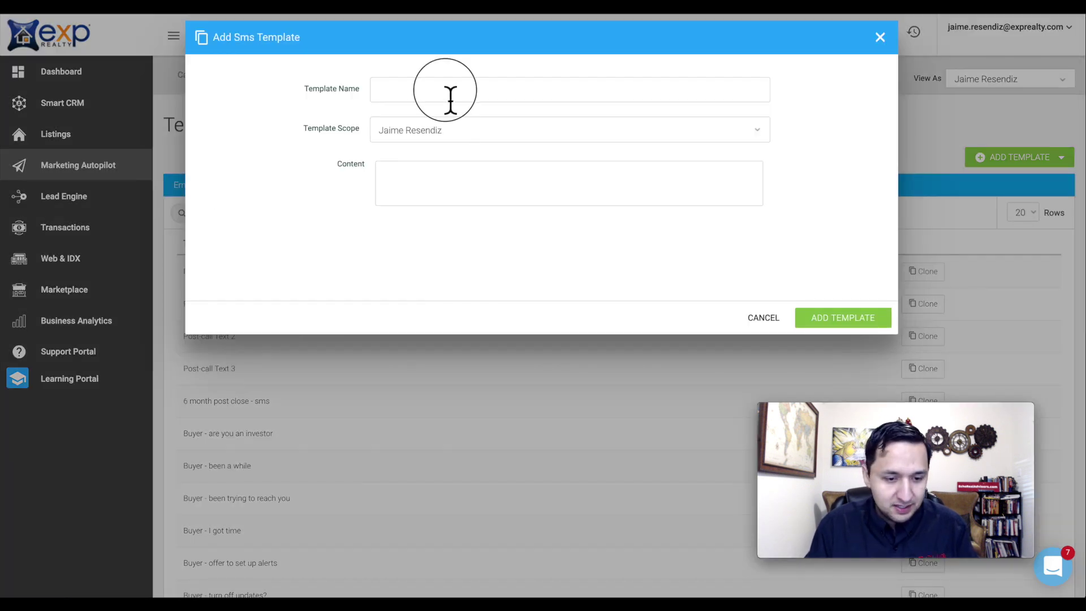
key("super+v")
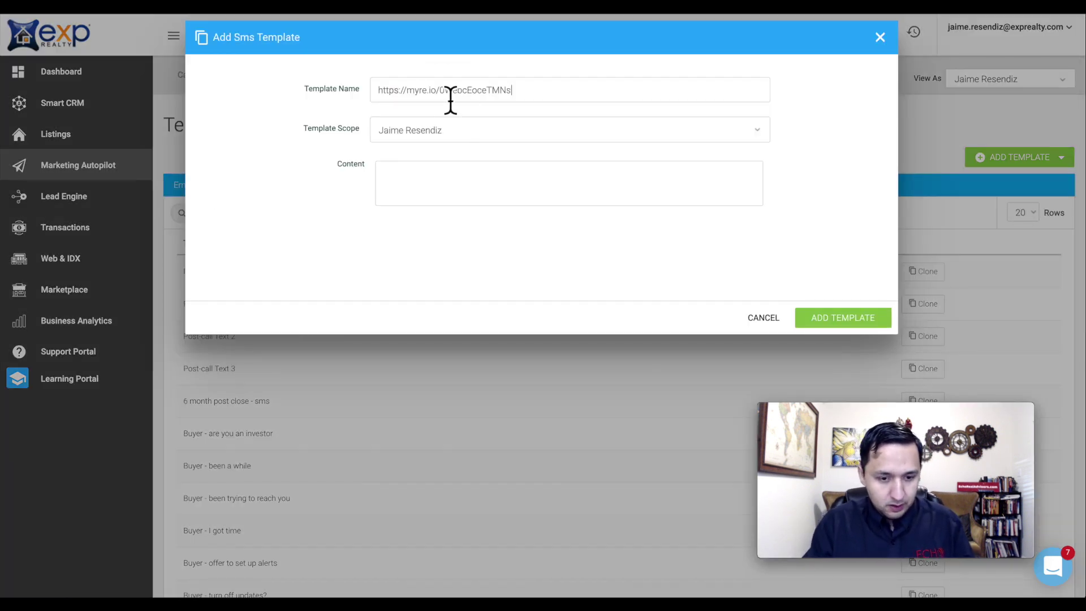
triple_click(450, 95)
key("BackSpace")
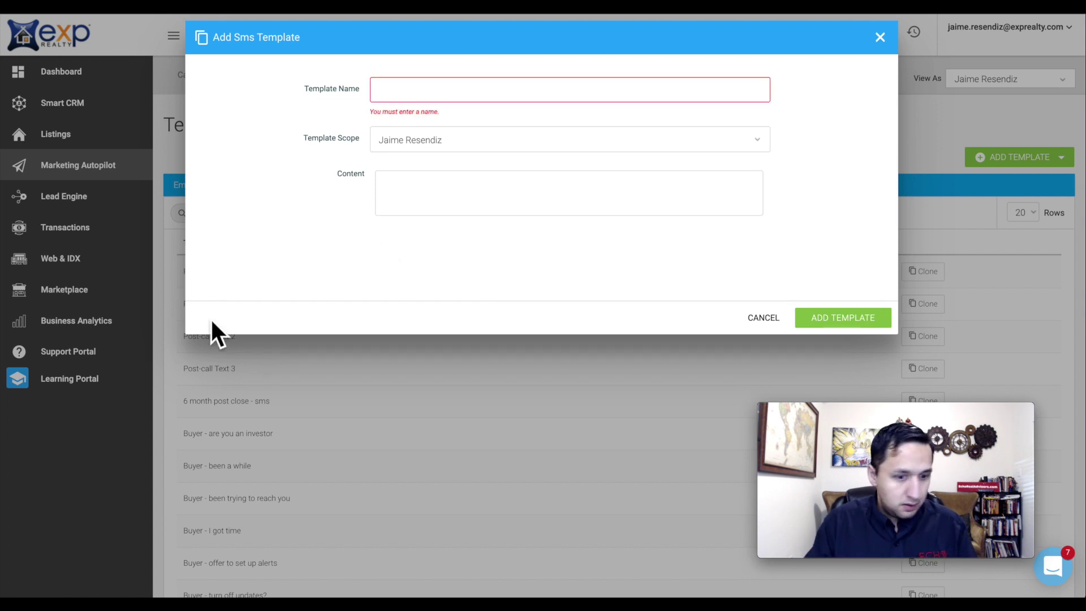
type("Triplex Bishop Arts")
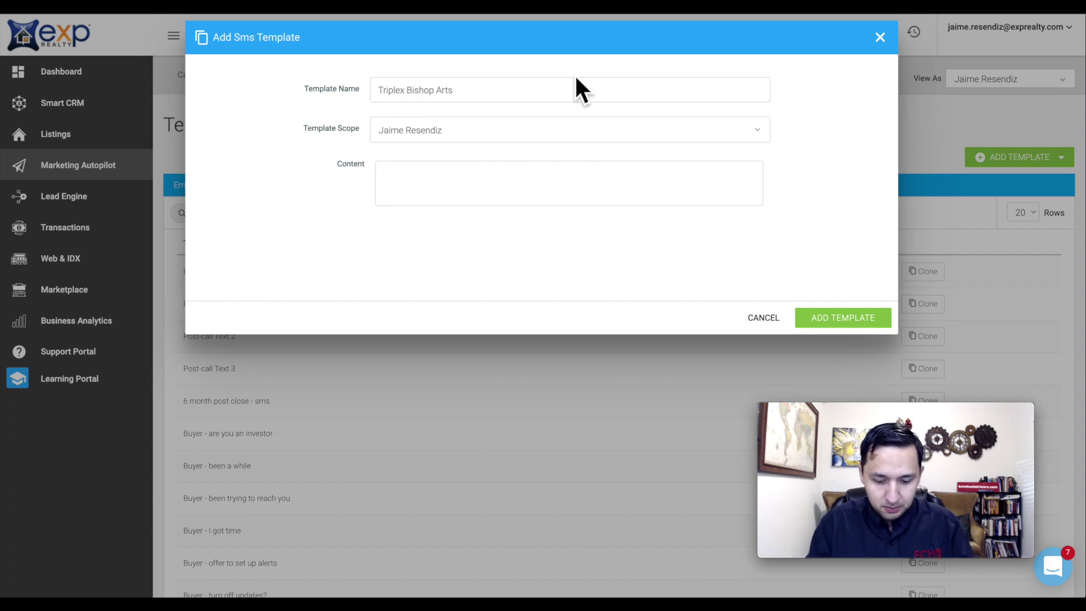
type("-Text")
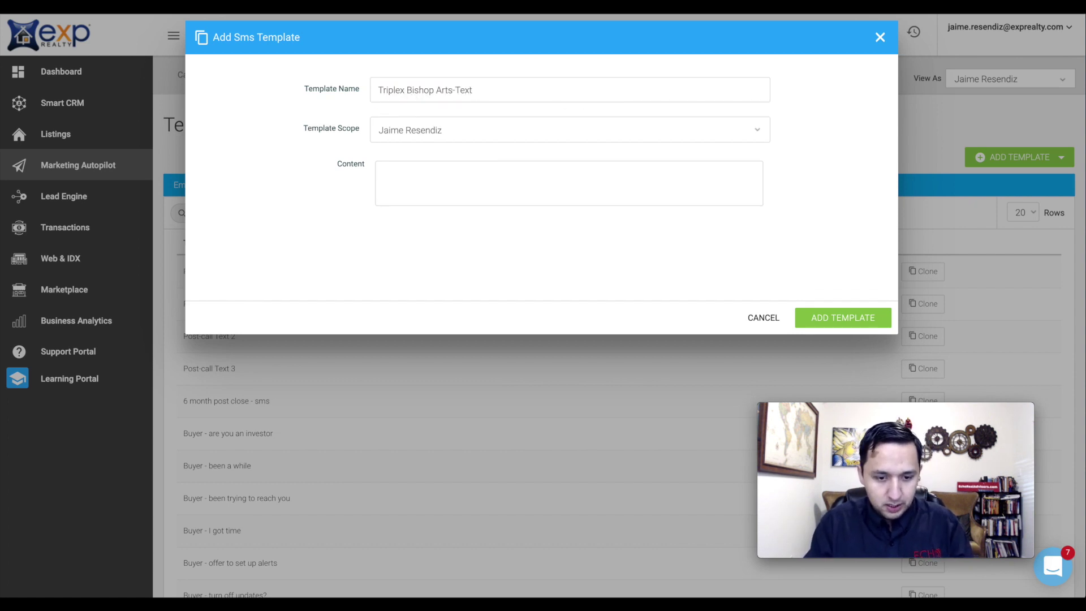
type(" 1-I Em")
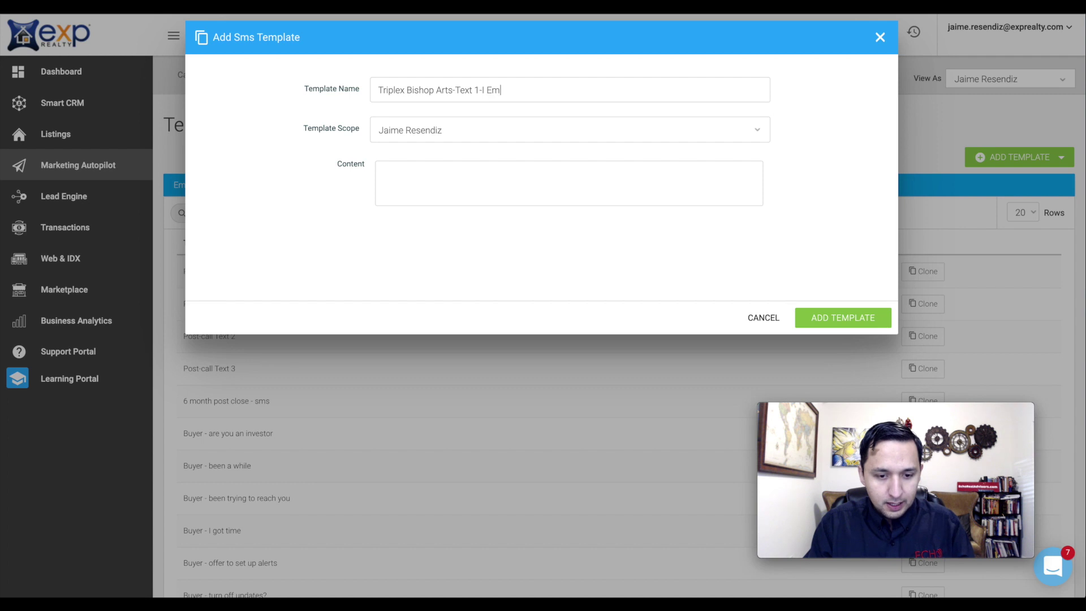
type("ailed You")
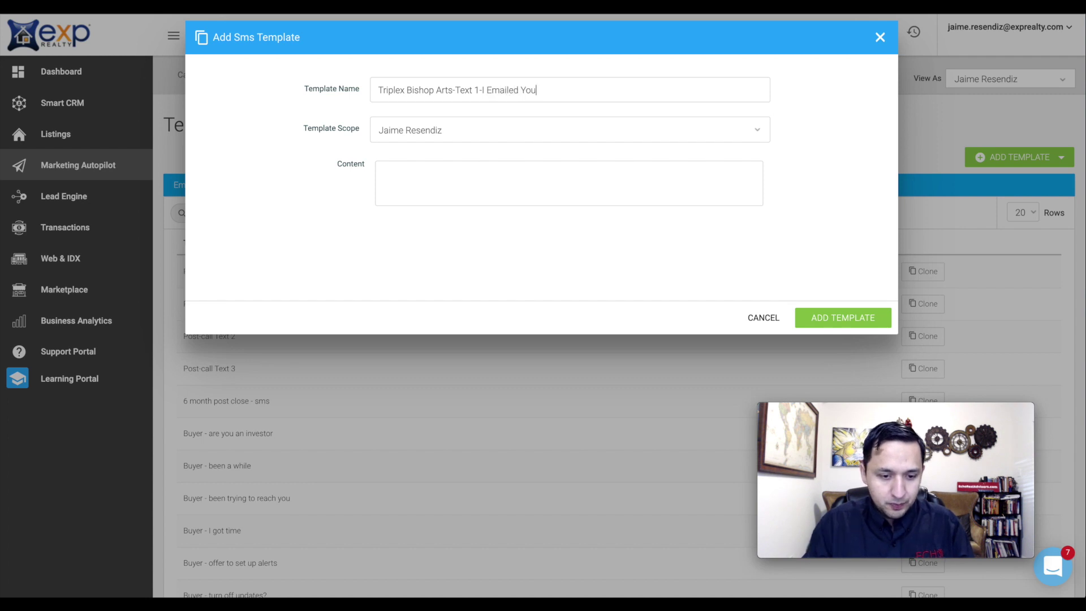
- Write the text promising an email shortly about the Bishop Arts Triplex and offering a look
left_click(512, 188)
type("Hey, I")
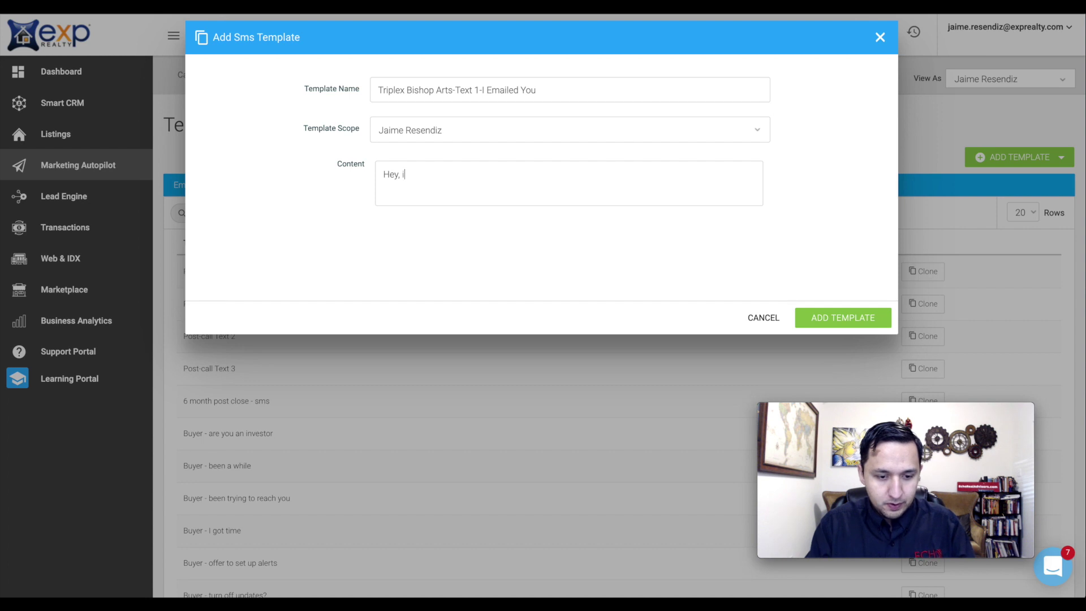
type("t's Jiame")
key("BackSpace")
key("BackSpace")
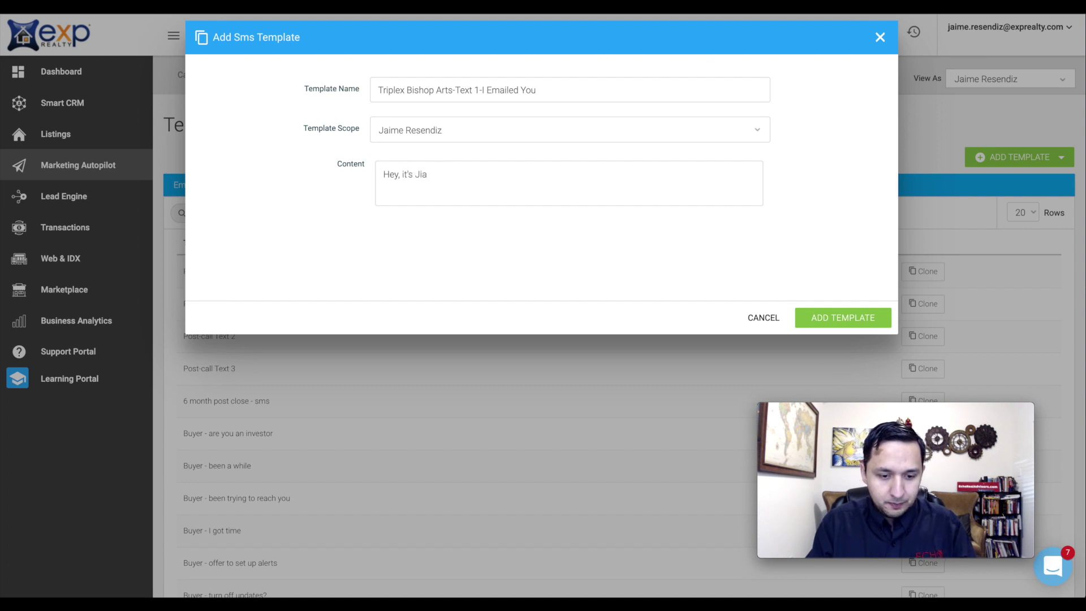
key("BackSpace")
key("BackSpace")
type("aime. I receic")
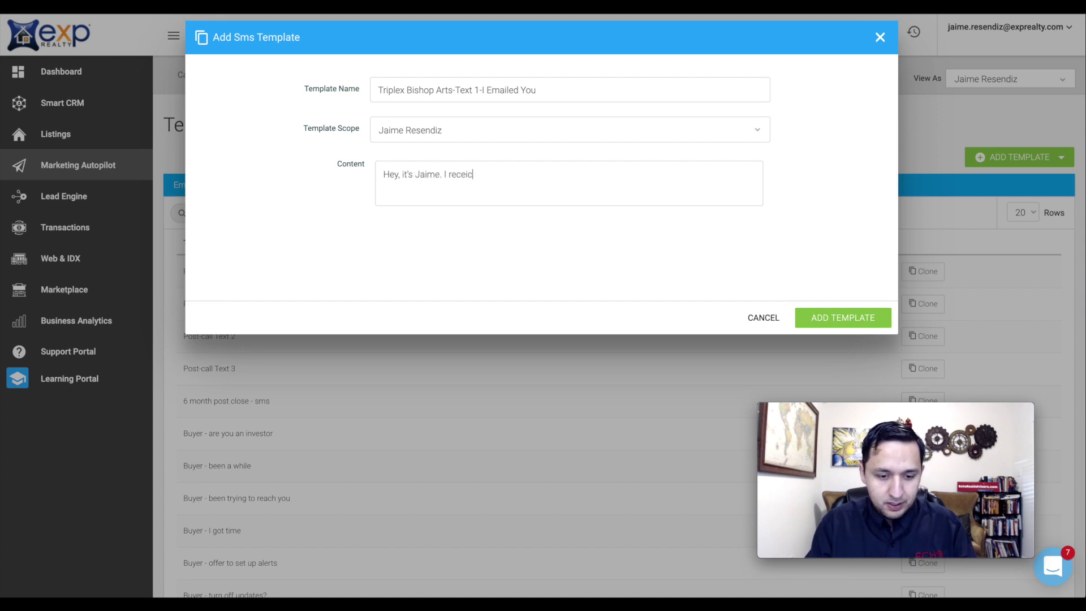
type("ved your inqui")
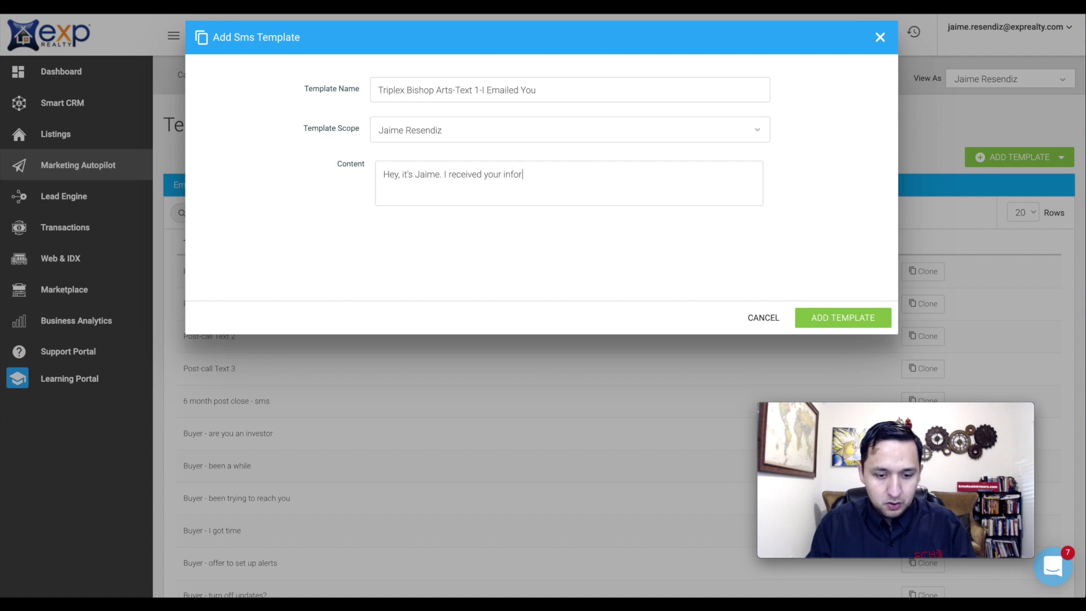
key("BackSpace")
key("BackSpace")
key("BackSpace")
key("BackSpace")
key("BackSpace")
type("request for a")
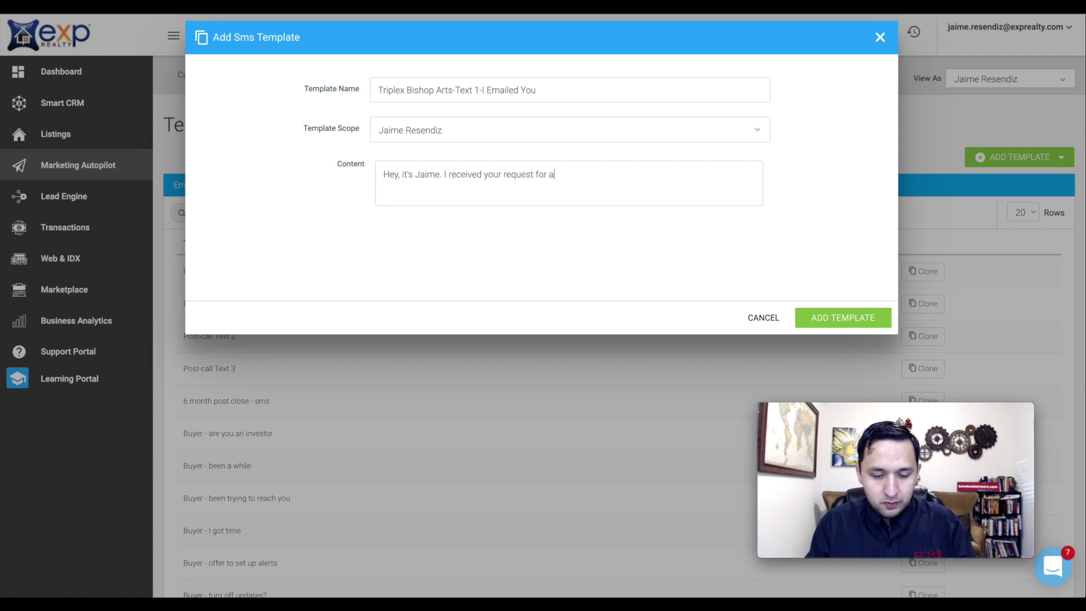
type("dditional ")
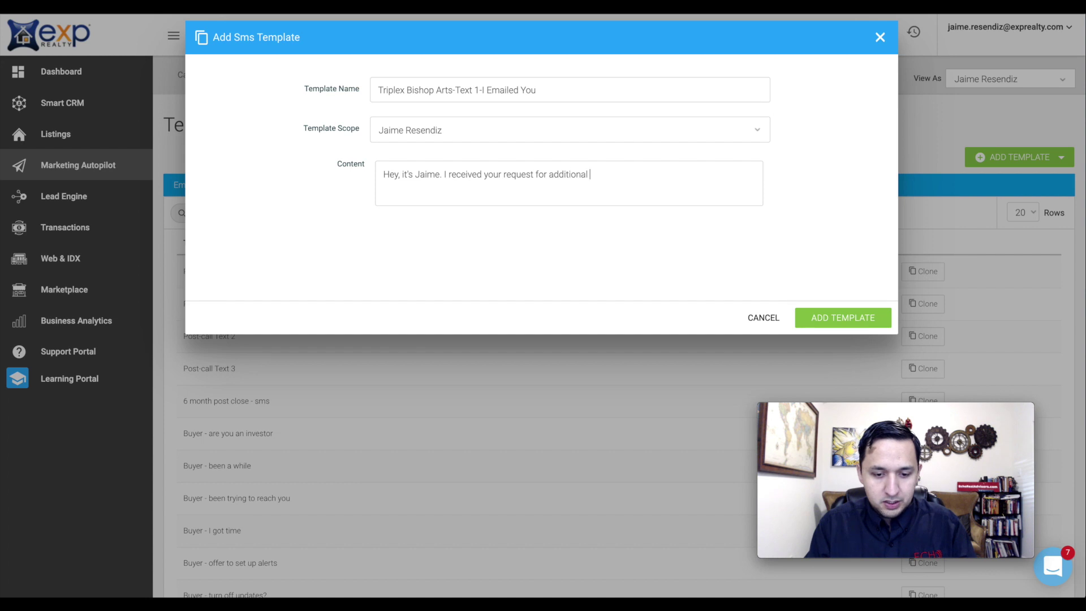
type("information on")
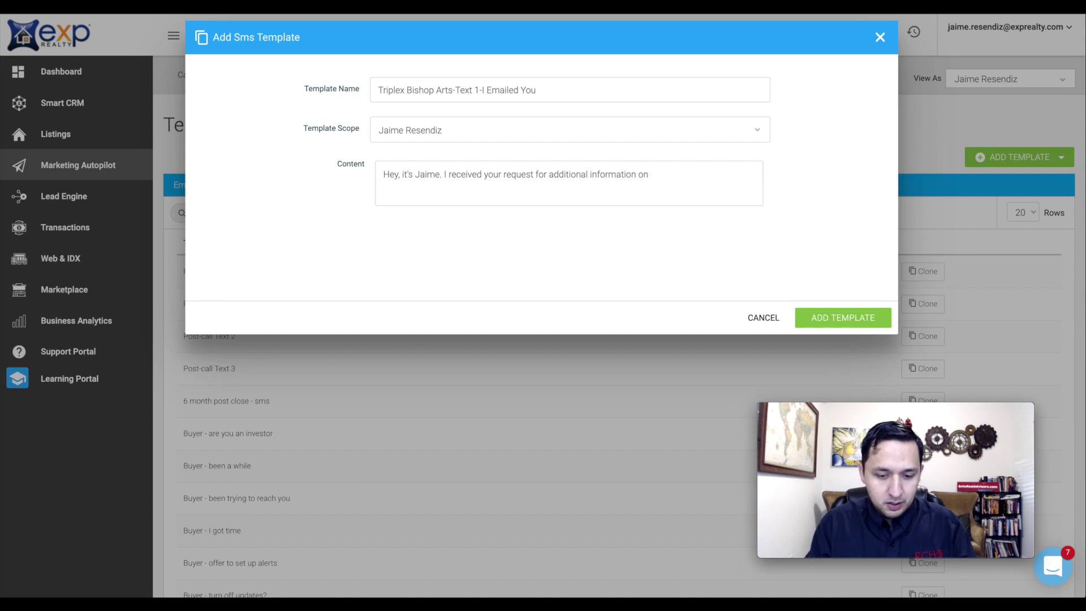
type(" the Bishop Arts")
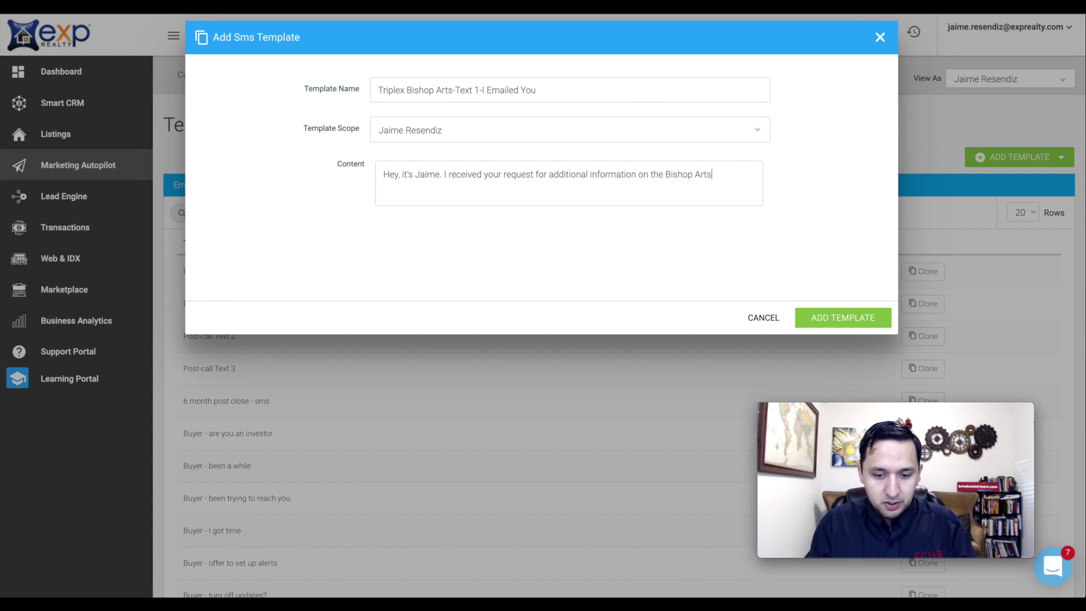
type(" Triplex. I")
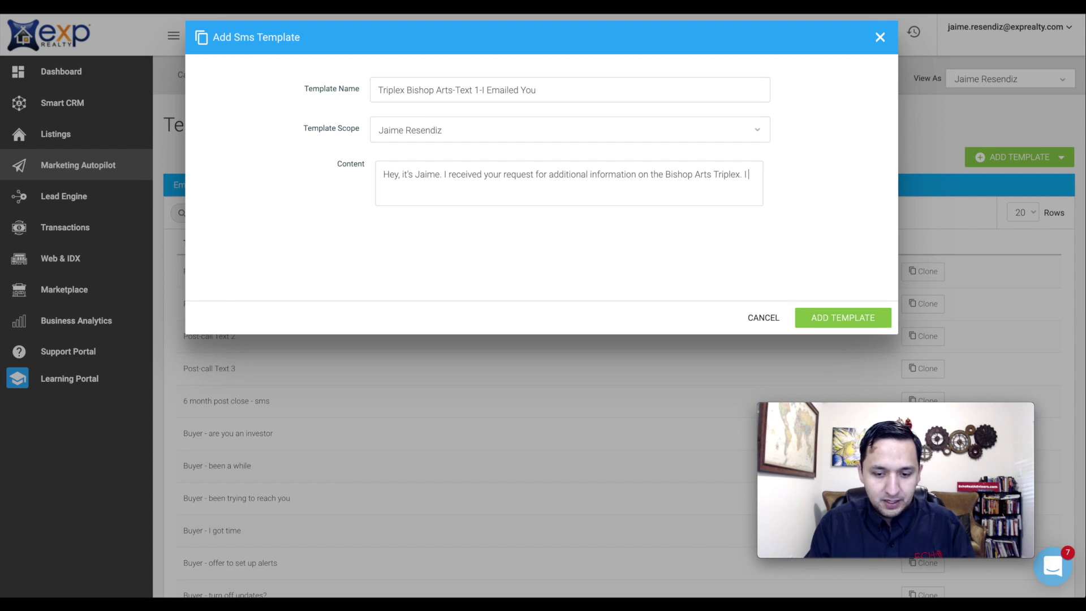
type("'ll be")
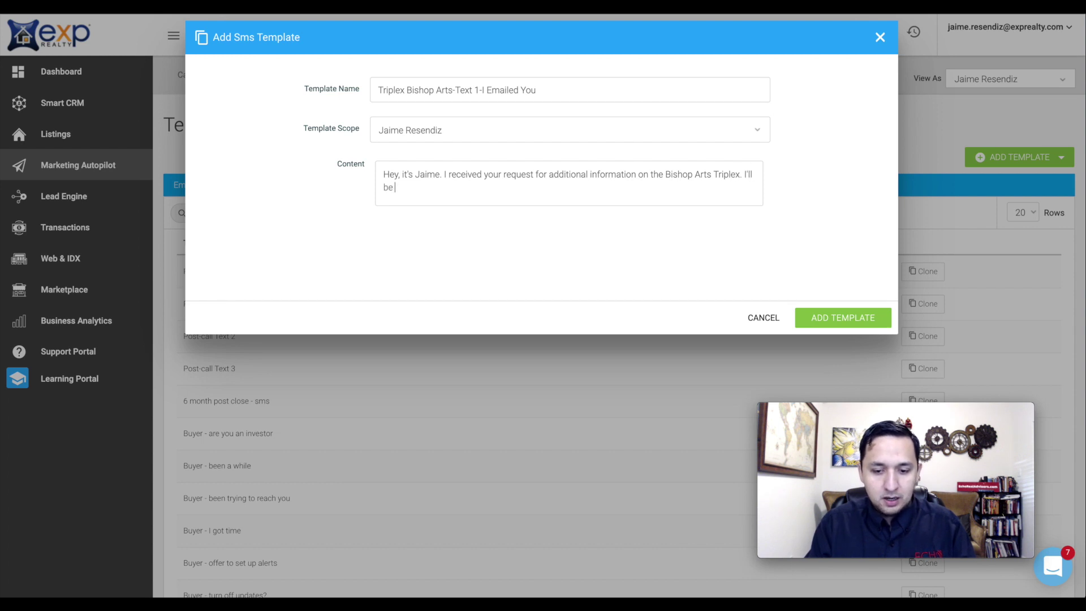
type(" sending you an email short.")
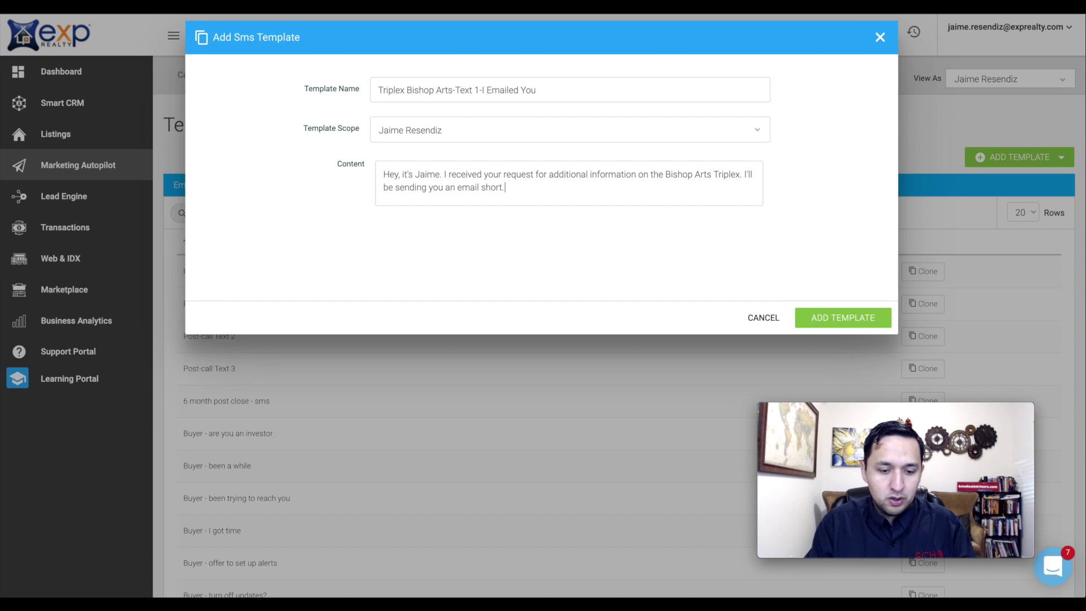
key("BackSpace")
type("ly.")
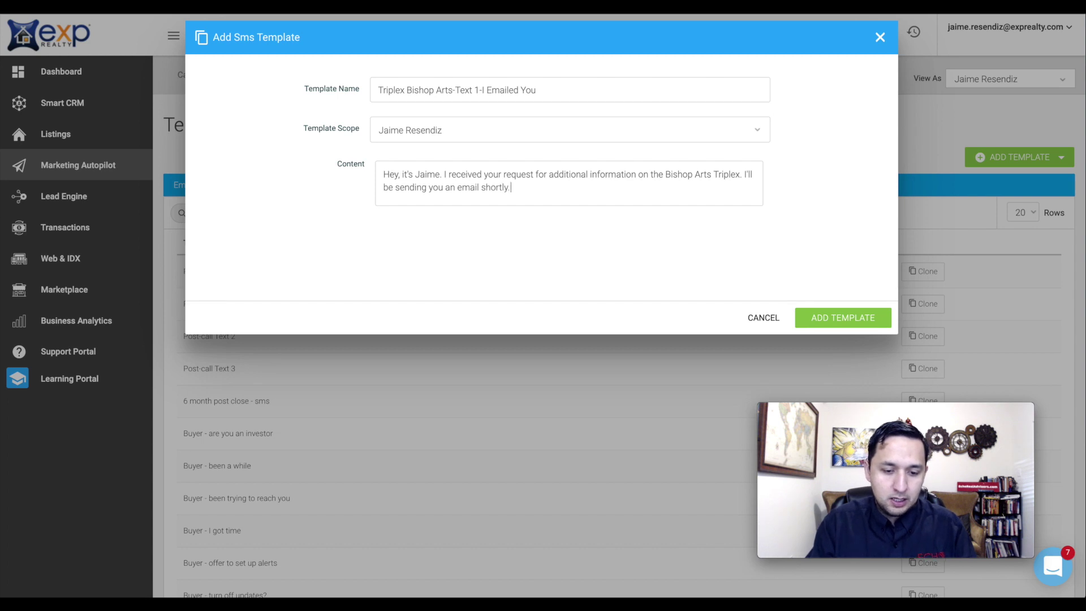
type(" L")
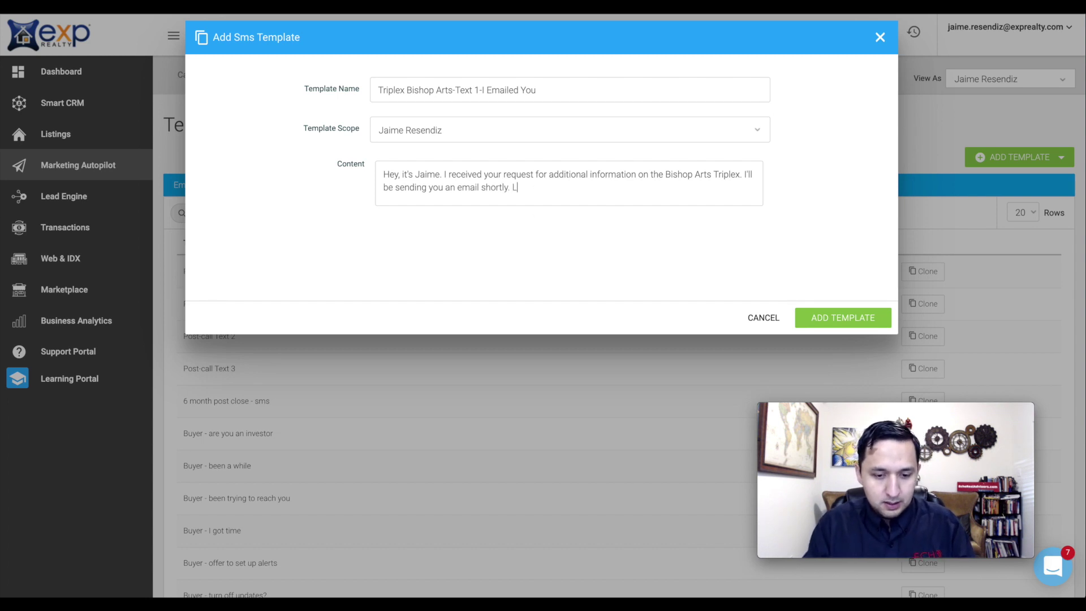
type("et me know if you have")
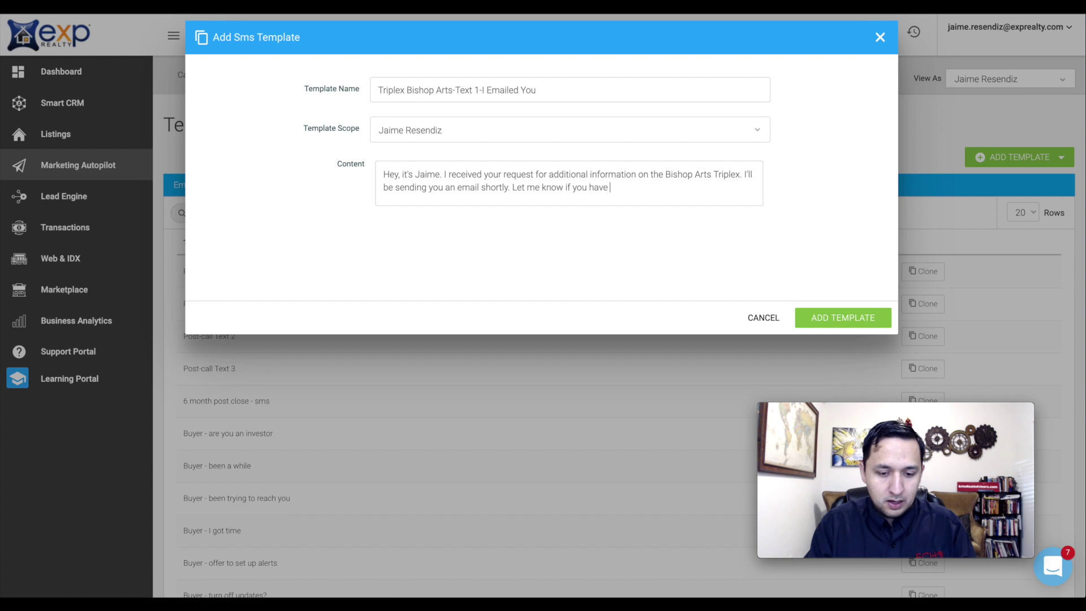
type(" any questions ")
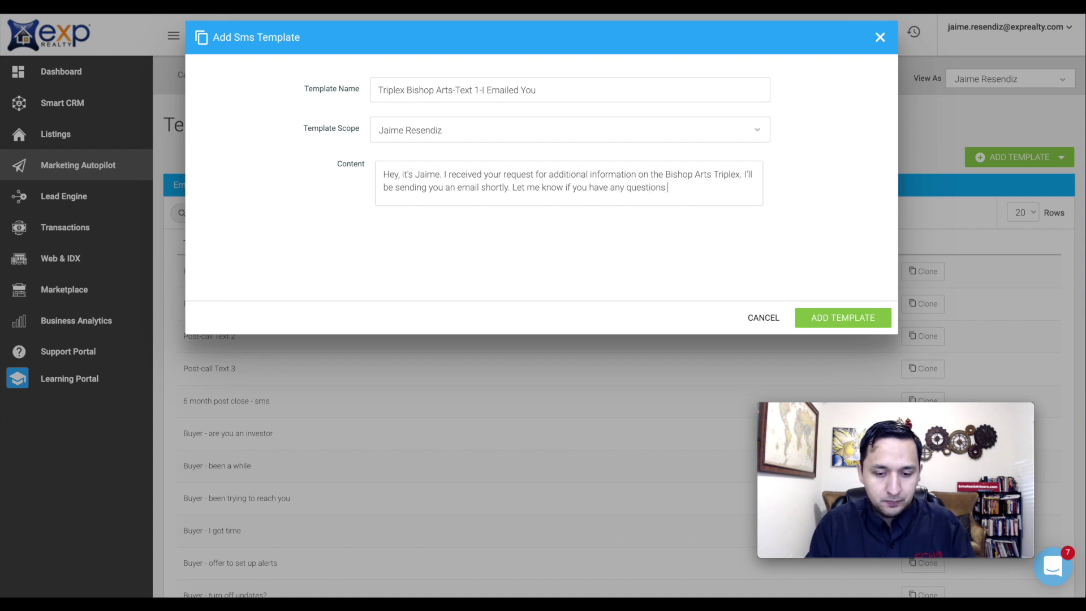
type("or would like to take")
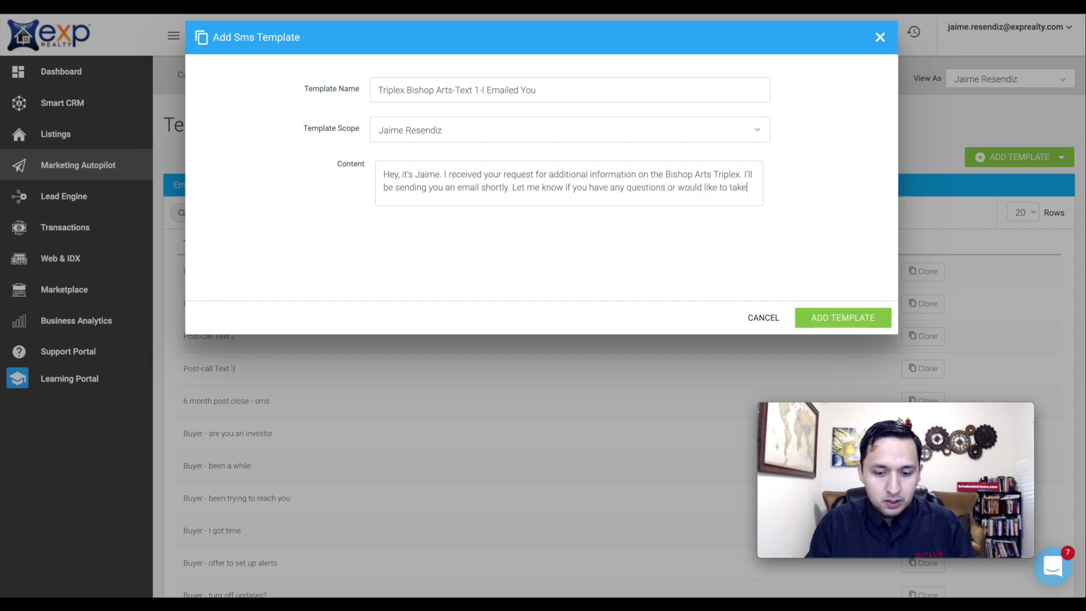
type(" a l")
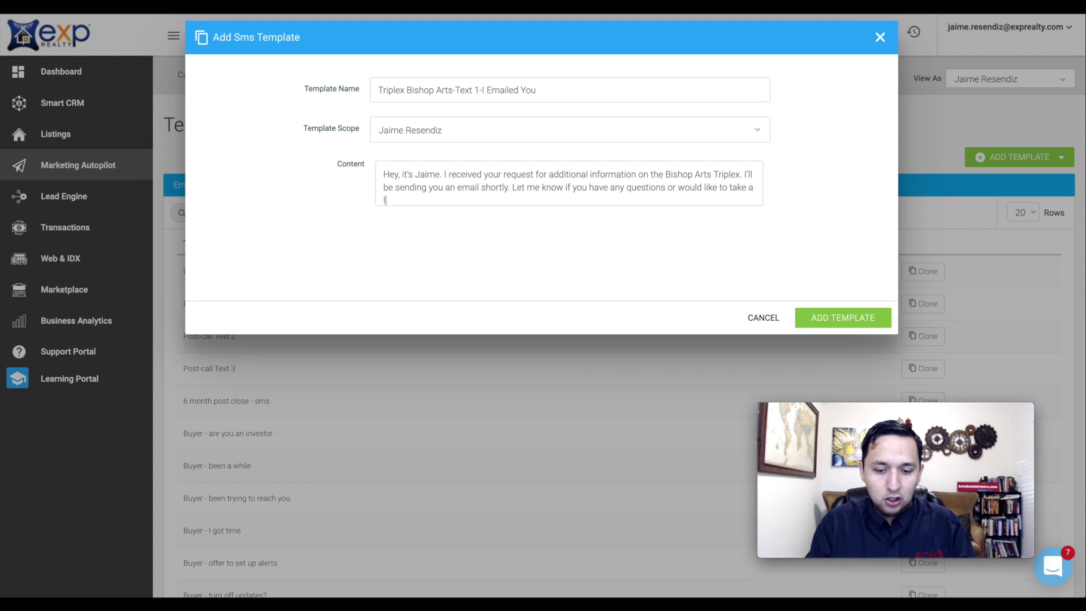
type("ook.")
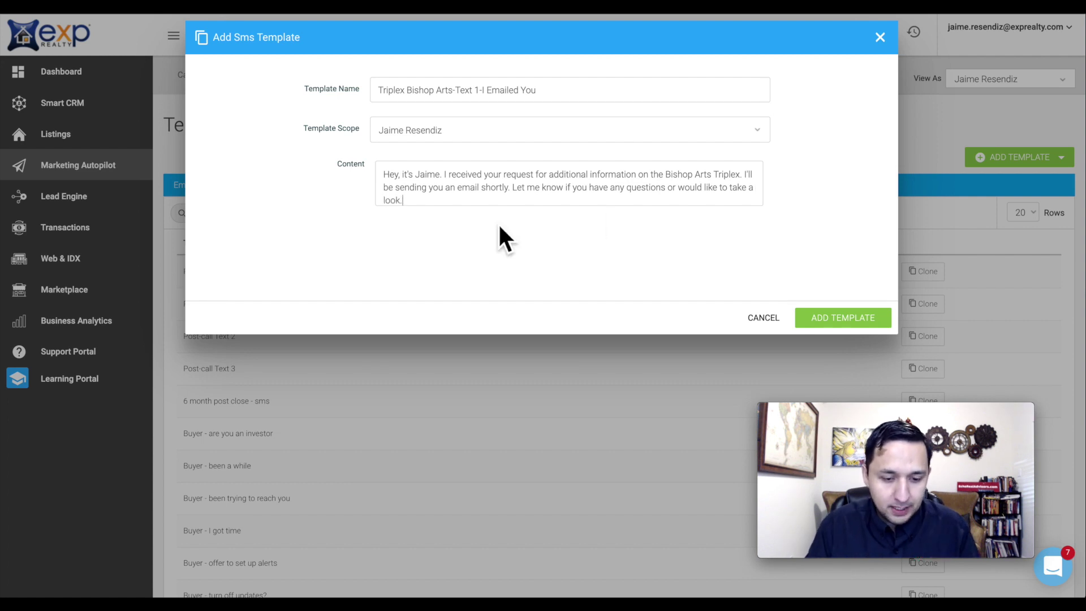
scroll(531, 199, "down", 1)
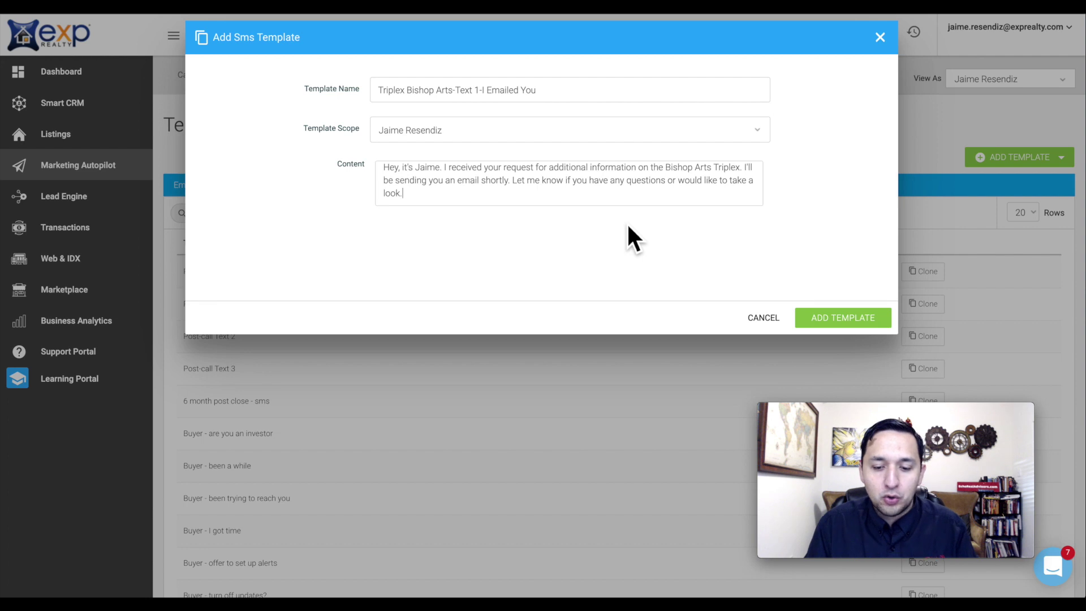
- Save the SMS template and start a new campaign from the Campaign Library
left_click(837, 321)
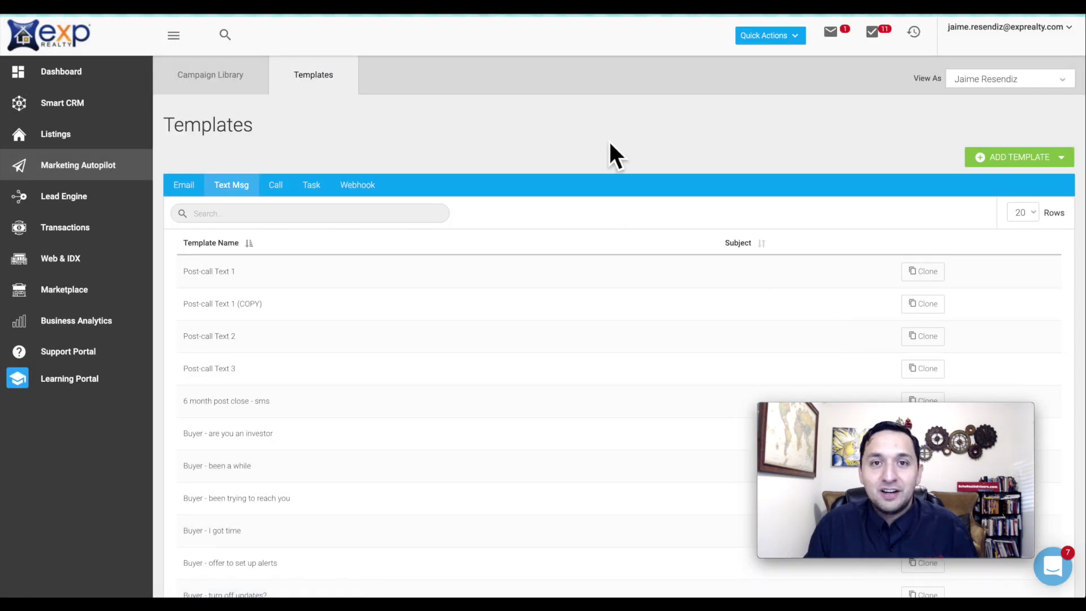
left_click(201, 86)
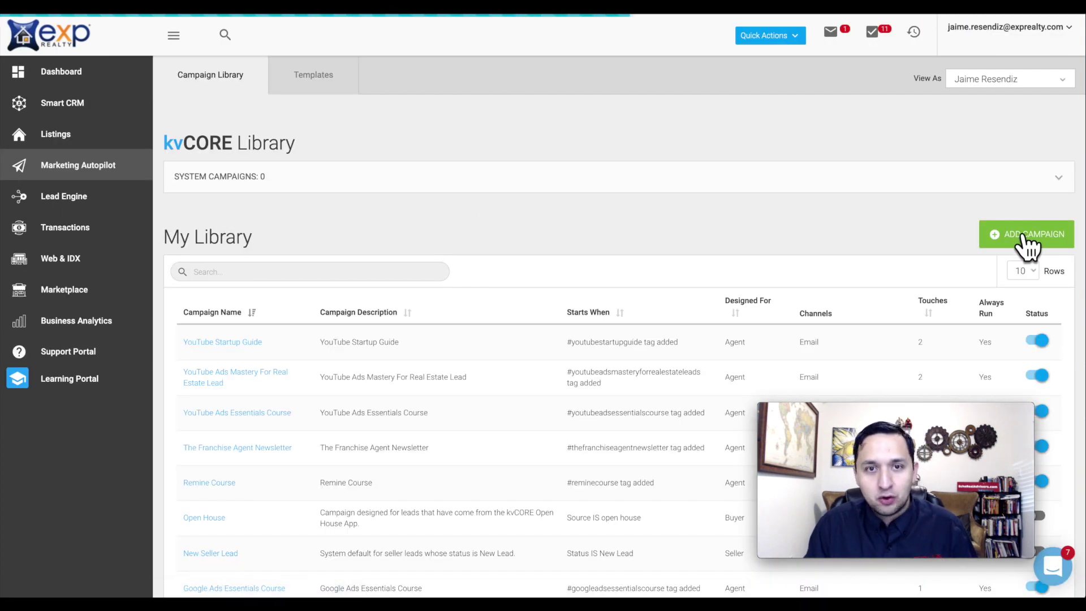
left_click(1027, 236)
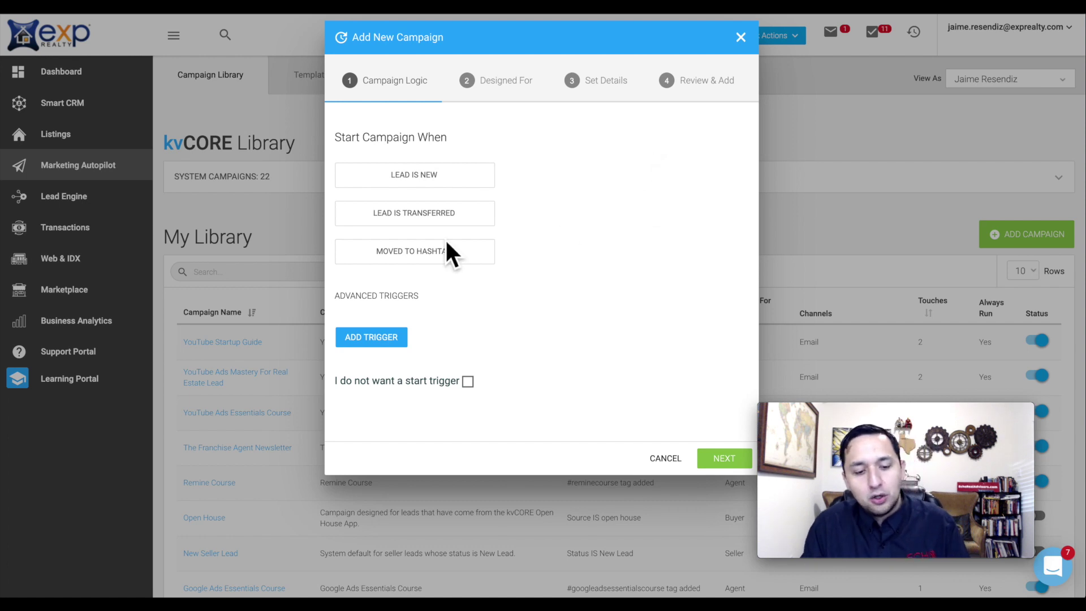
- Trigger the campaign when a lead is moved to hashtag triplexbishoparts, then continue to the audience
left_click(408, 261)
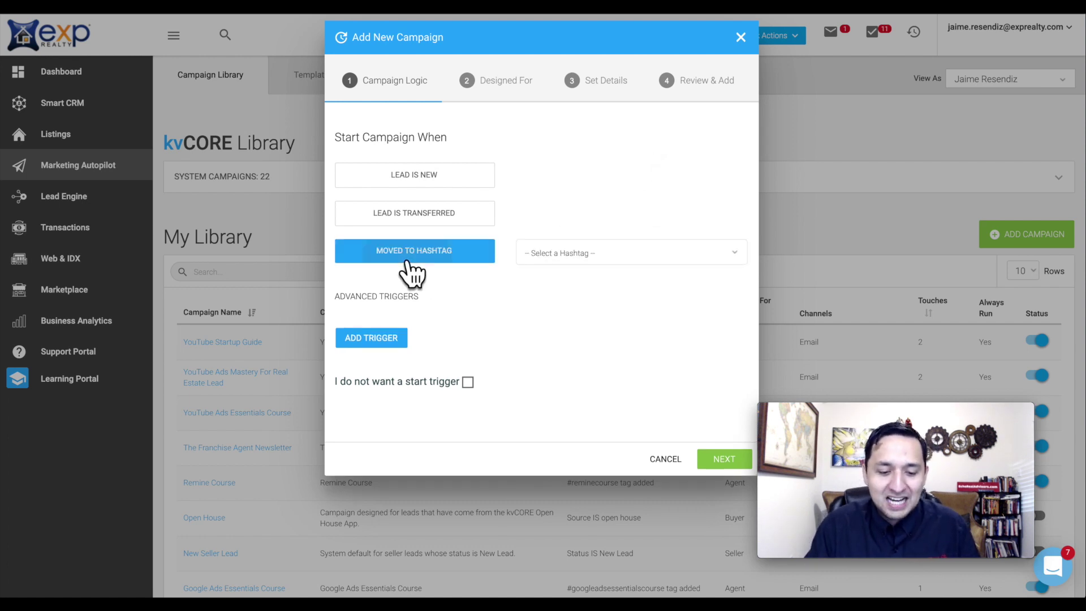
left_click(571, 252)
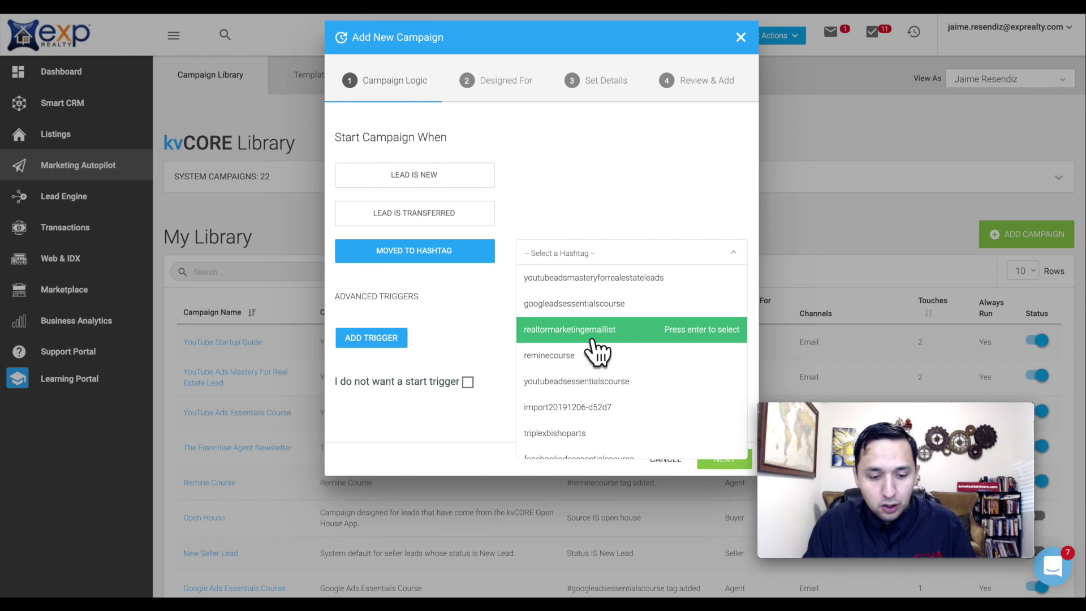
scroll(594, 339, "down", 2)
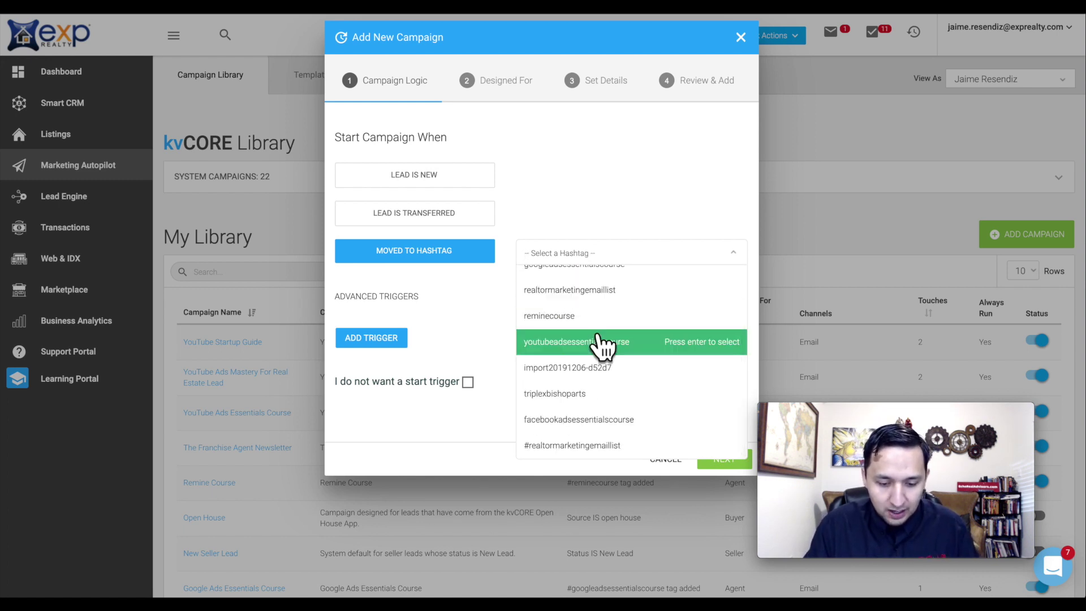
left_click(572, 396)
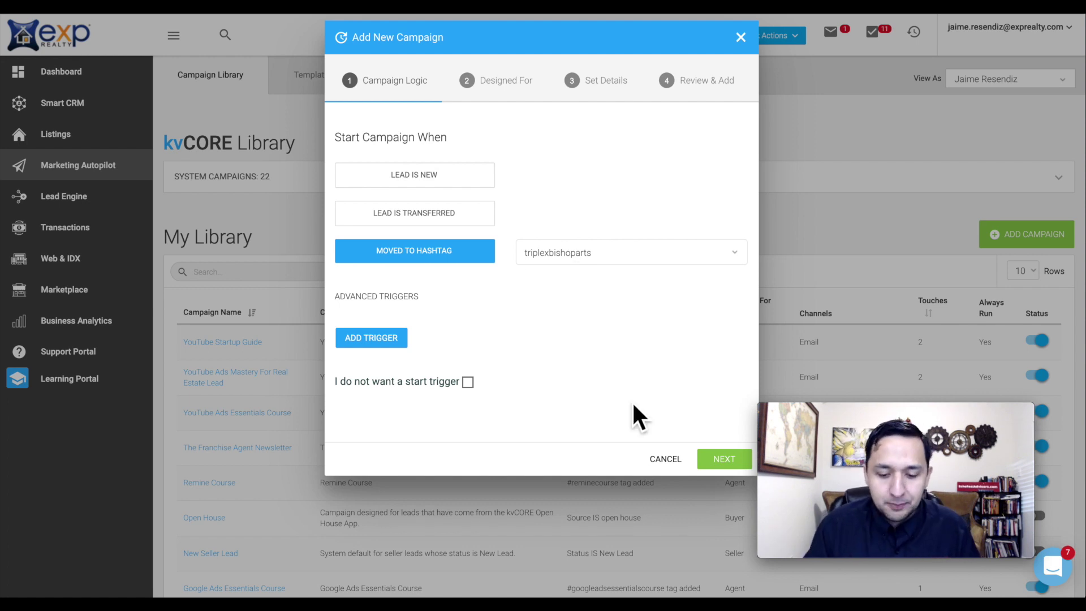
left_click(724, 463)
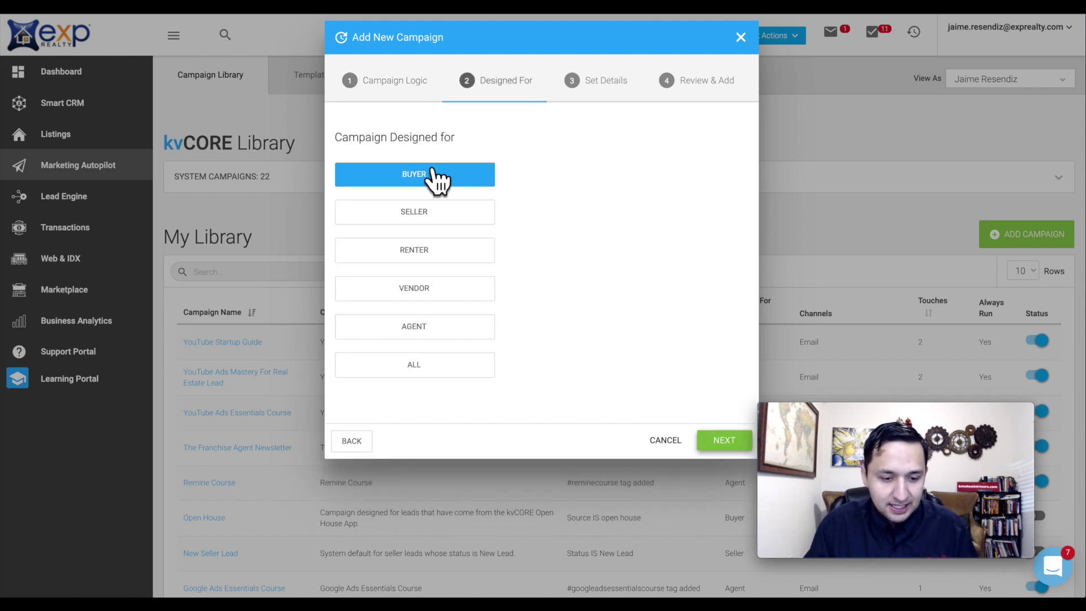
- Name the campaign 'Triples Bishop Arts' and describe it as Triplex Bishop Arts plus the property address
left_click(723, 440)
left_click(469, 181)
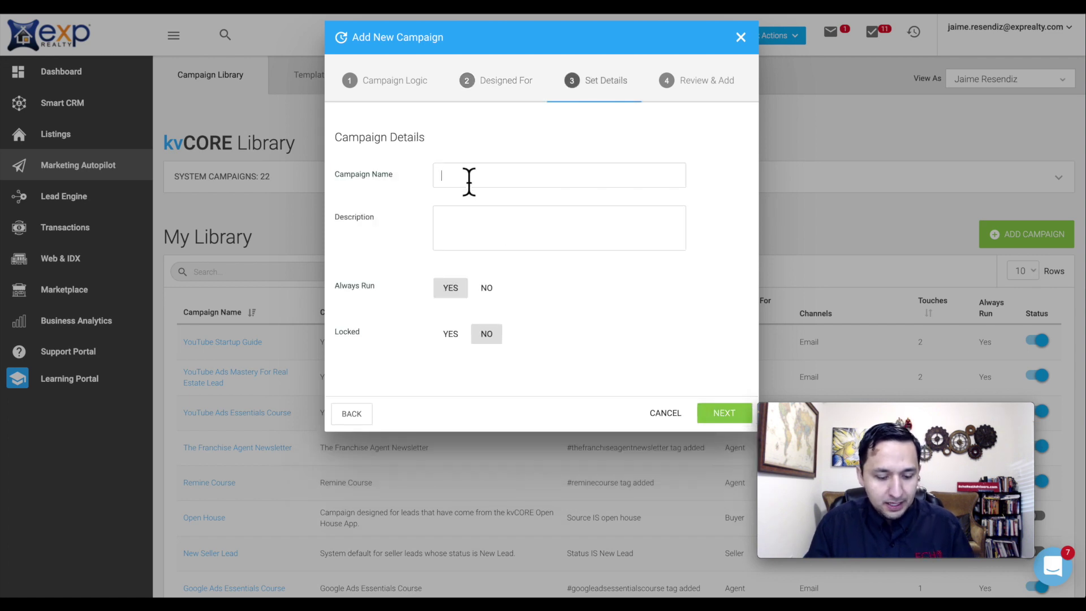
type("Tripl")
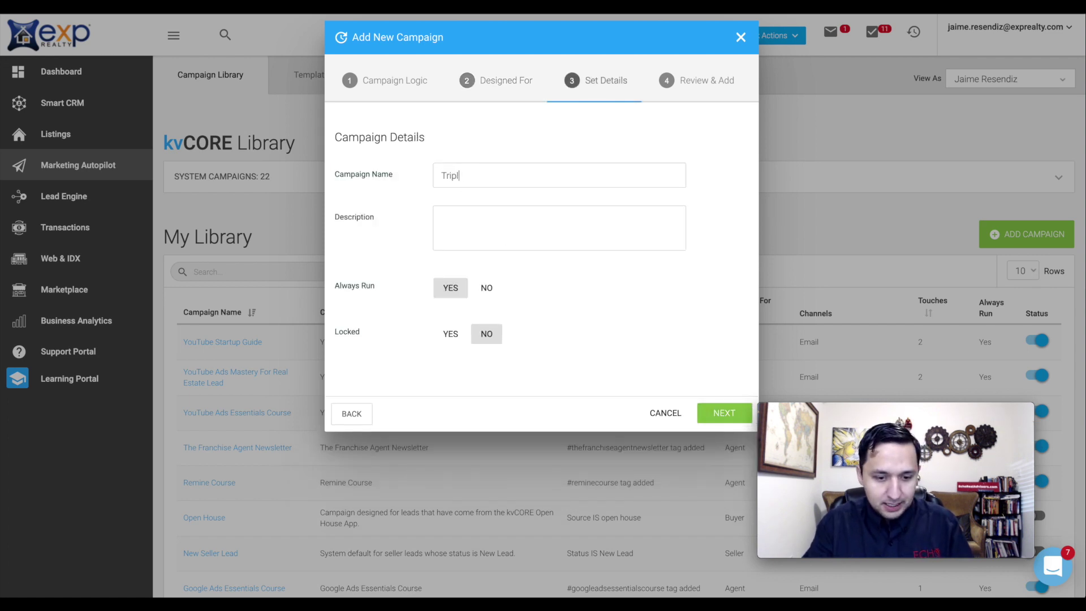
type("es Bishop A")
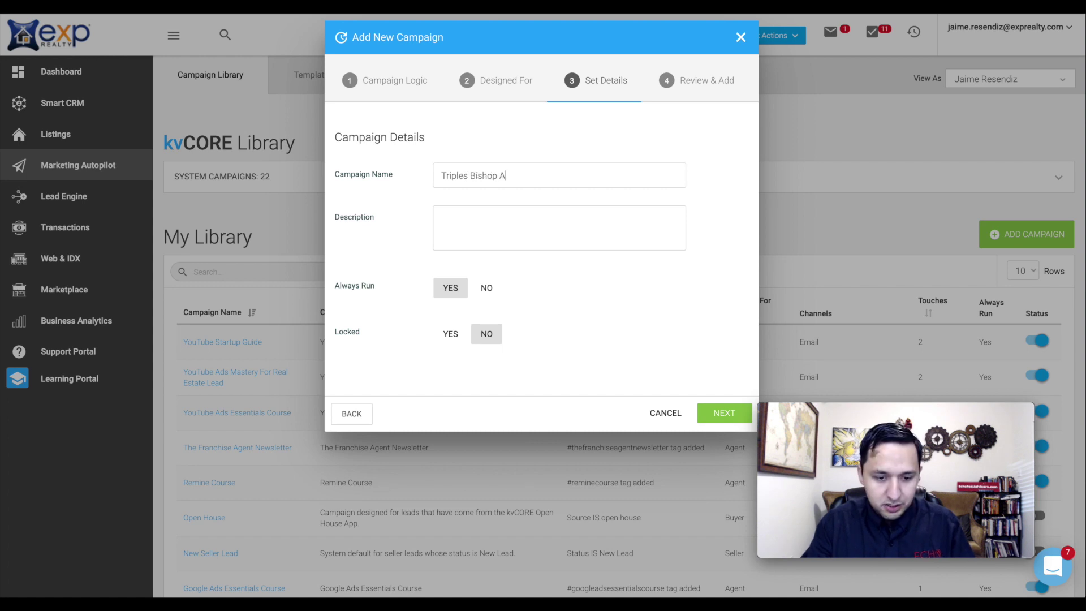
type("rts")
left_click(468, 236)
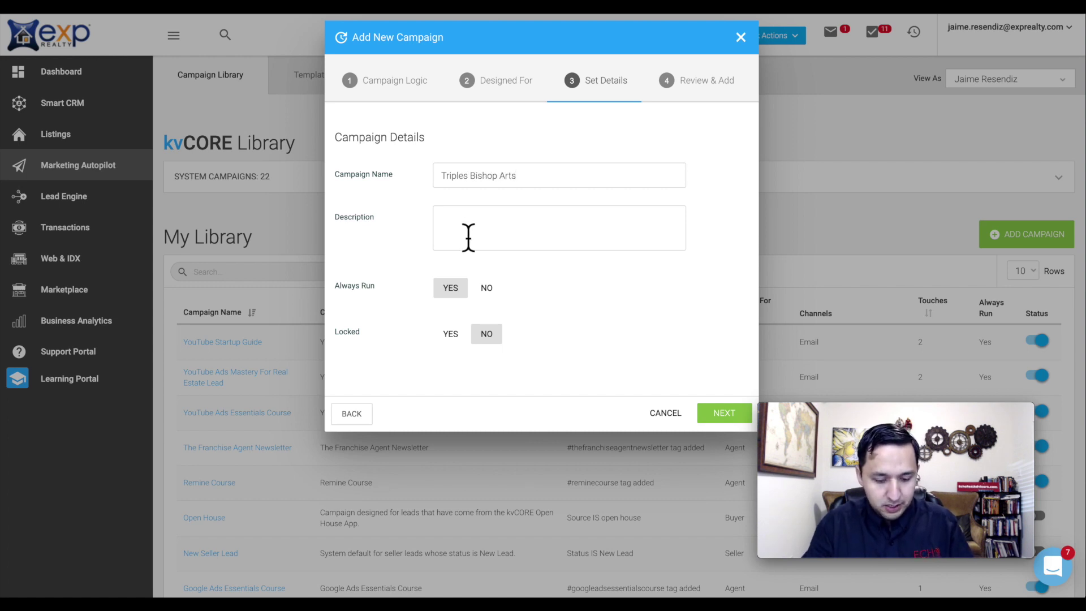
type("T")
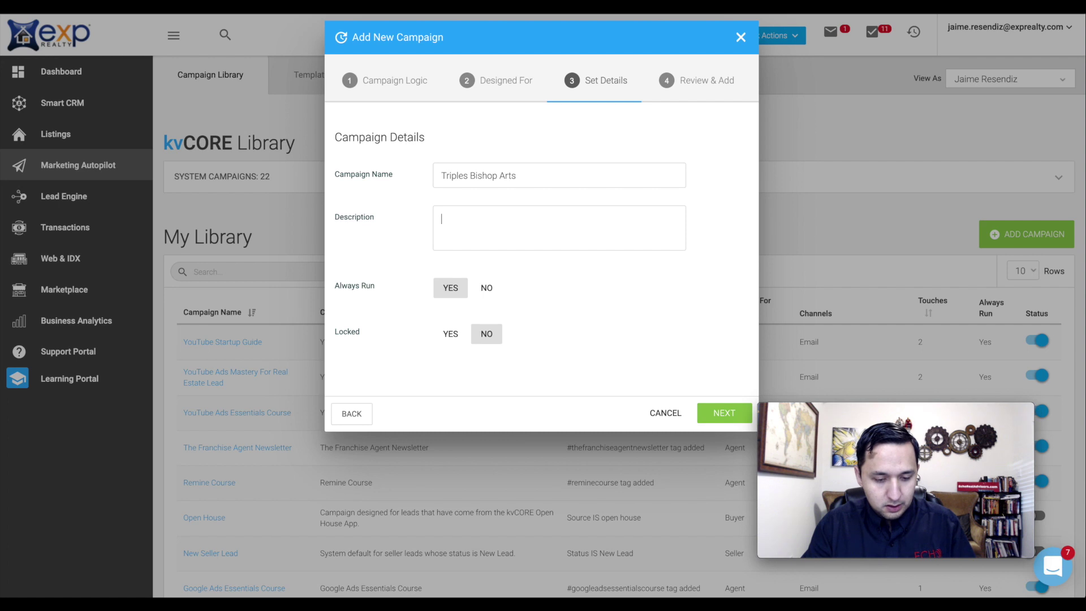
type("Triplex Bishop ")
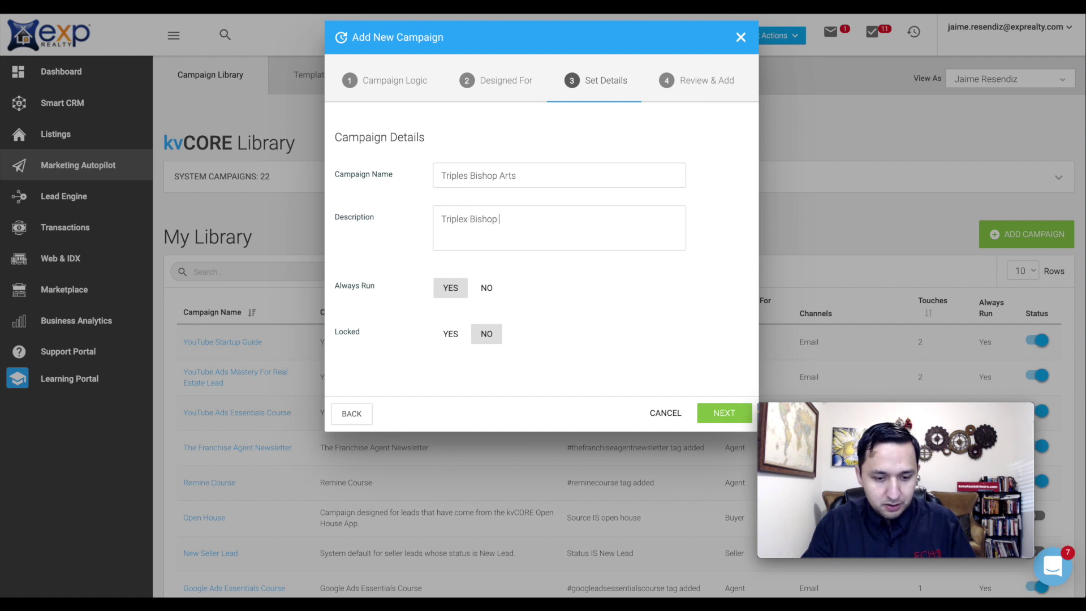
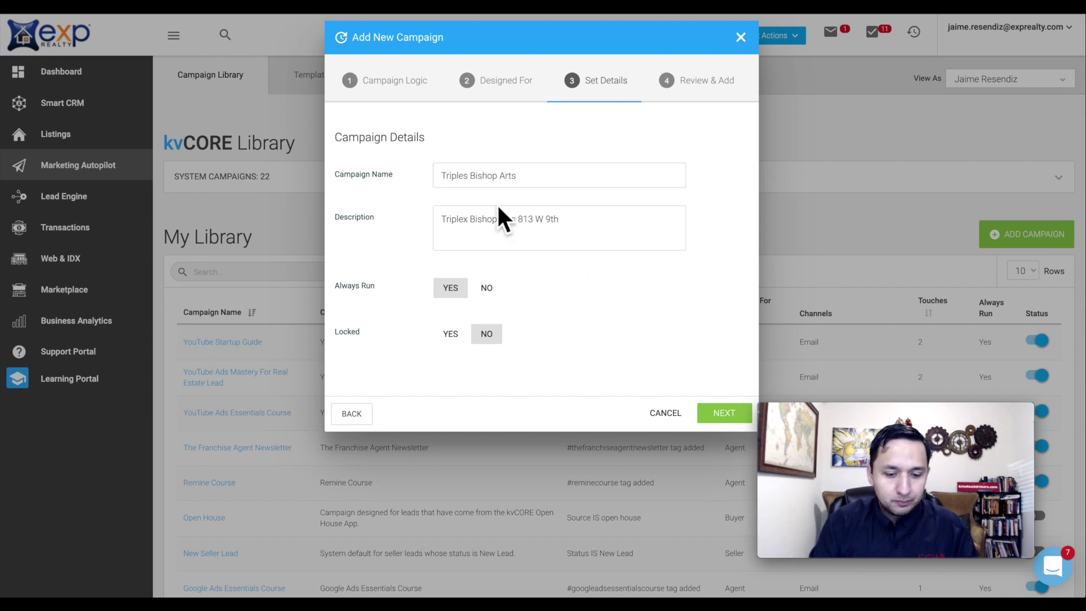
- Correct the name to 'Triplex Bishop Arts', review the settings, and create the campaign
left_click(468, 176)
key("BackSpace")
type("x")
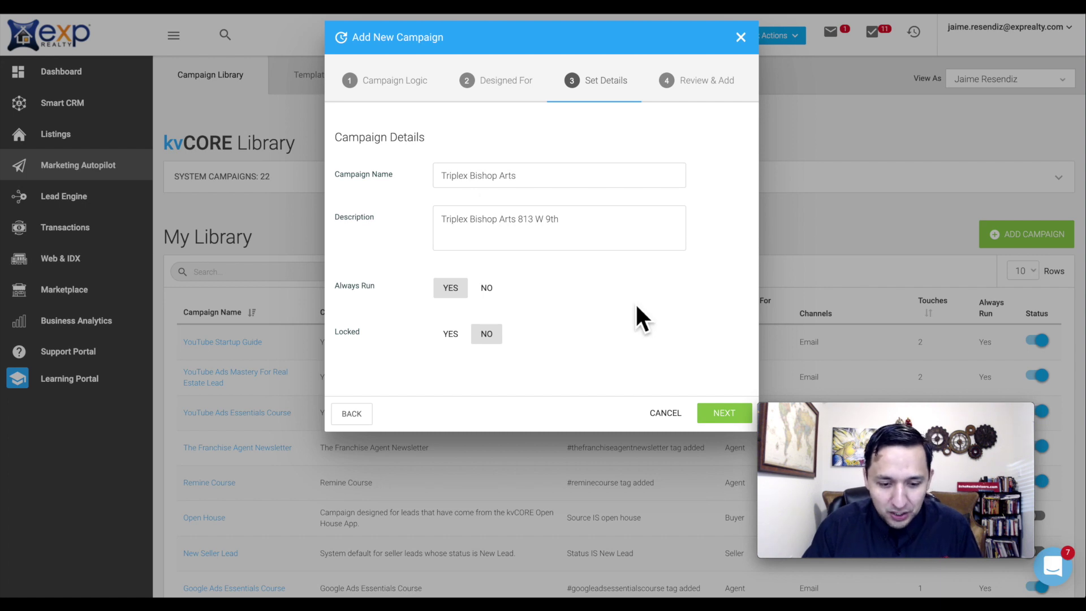
left_click(711, 413)
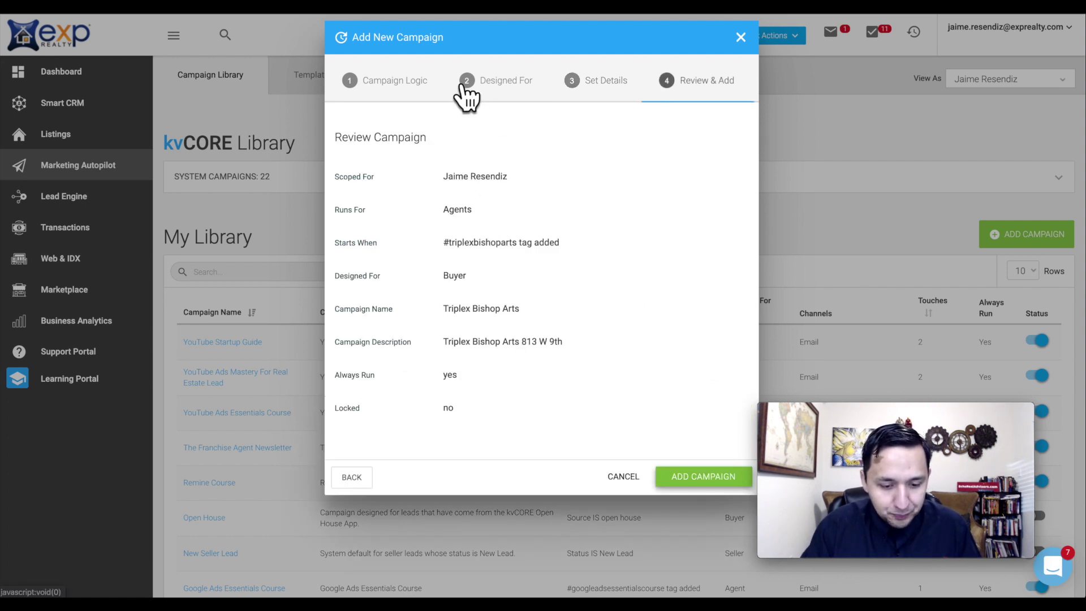
left_click(701, 477)
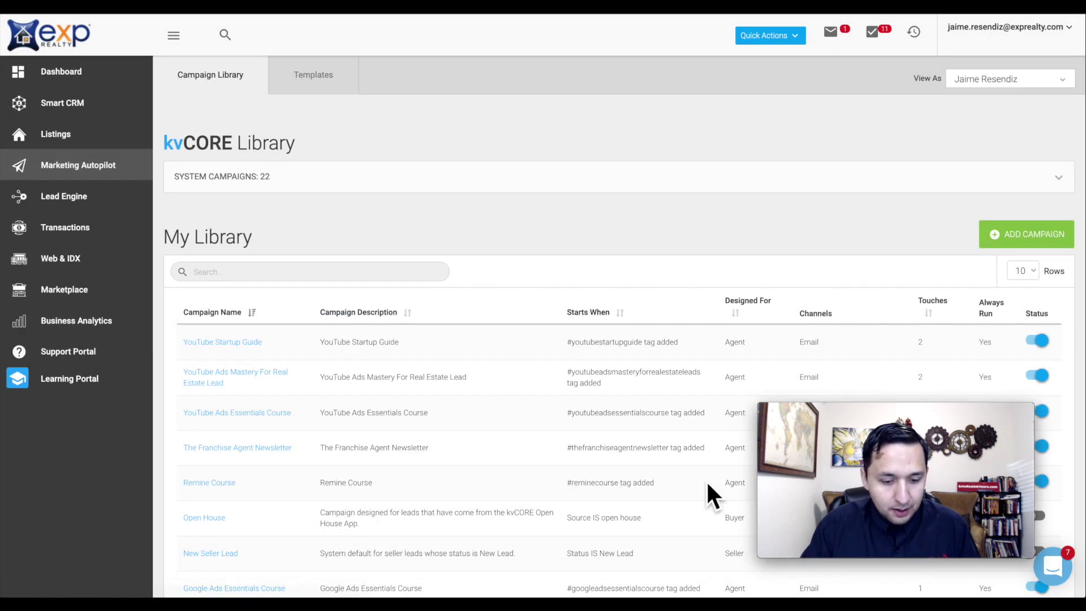
- Reload the campaign library and open the Triplex Bishop Arts campaign's detail page
scroll(614, 333, "down", 3)
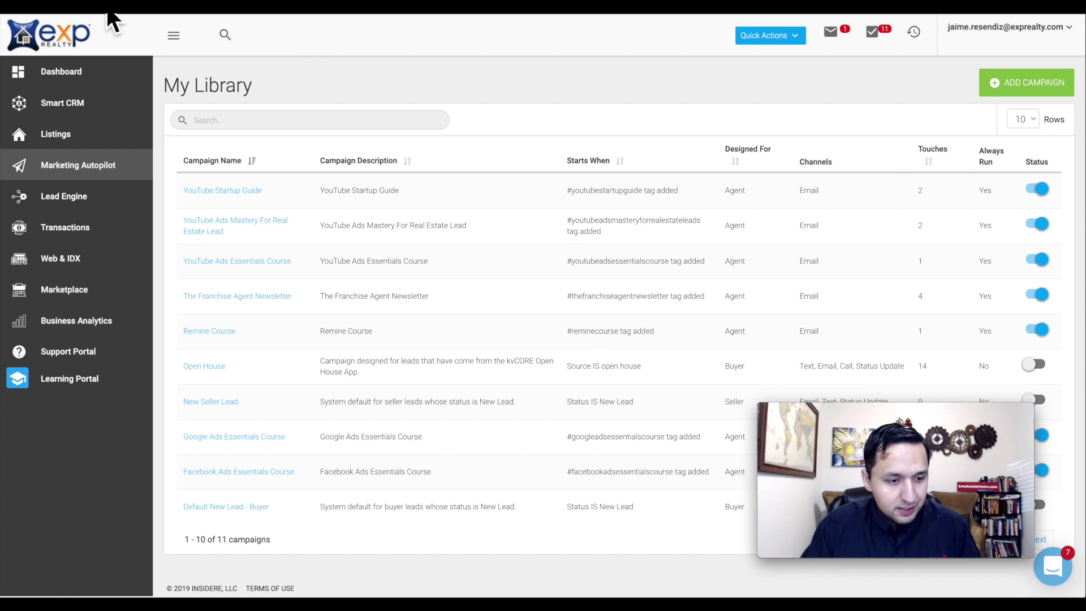
left_click(26, 4)
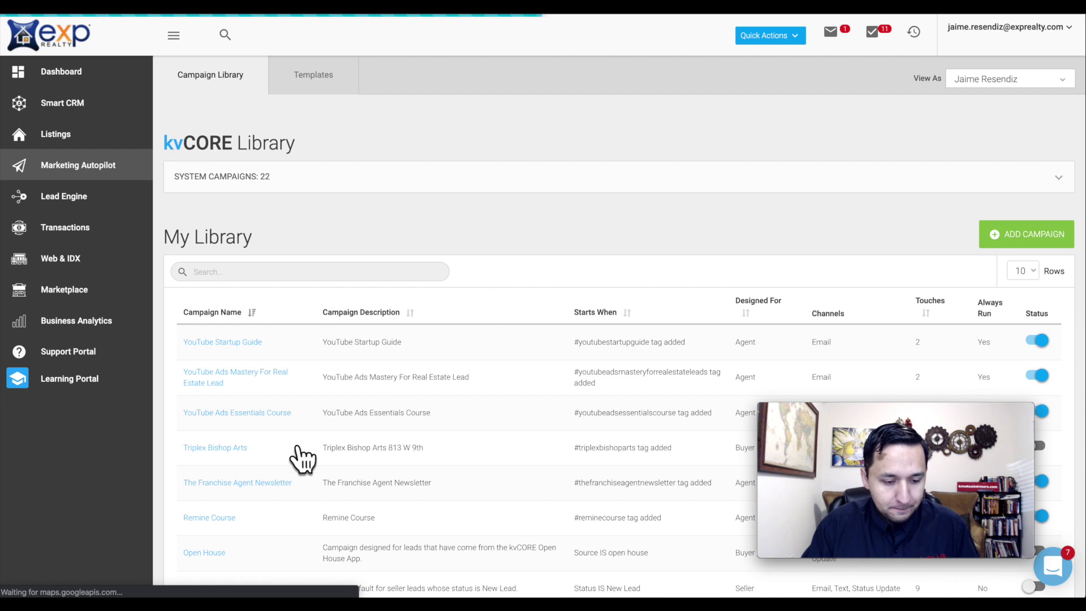
scroll(300, 458, "down", 3)
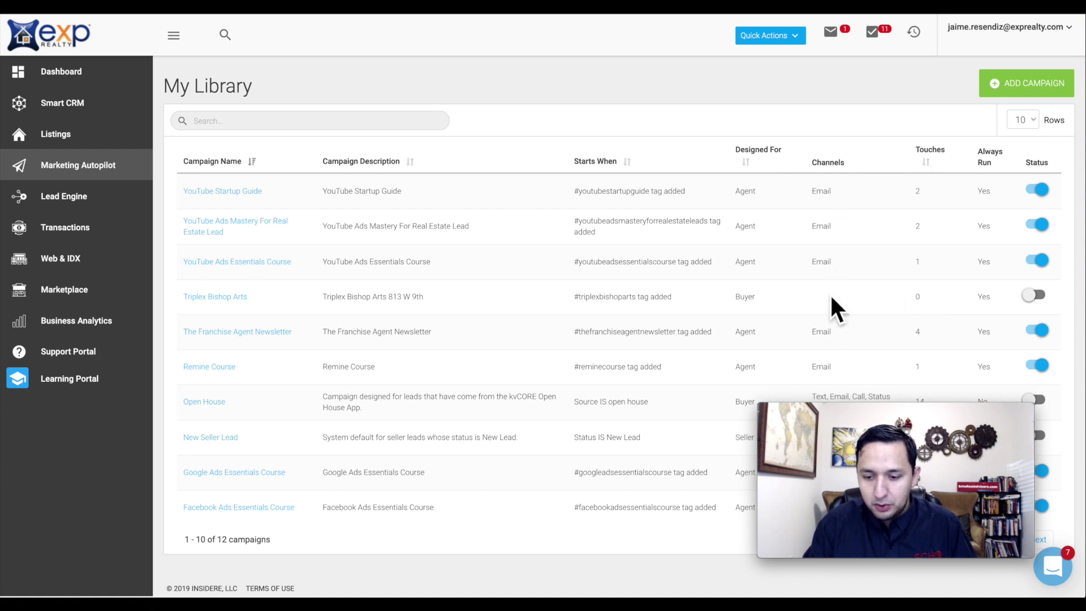
left_click(231, 298)
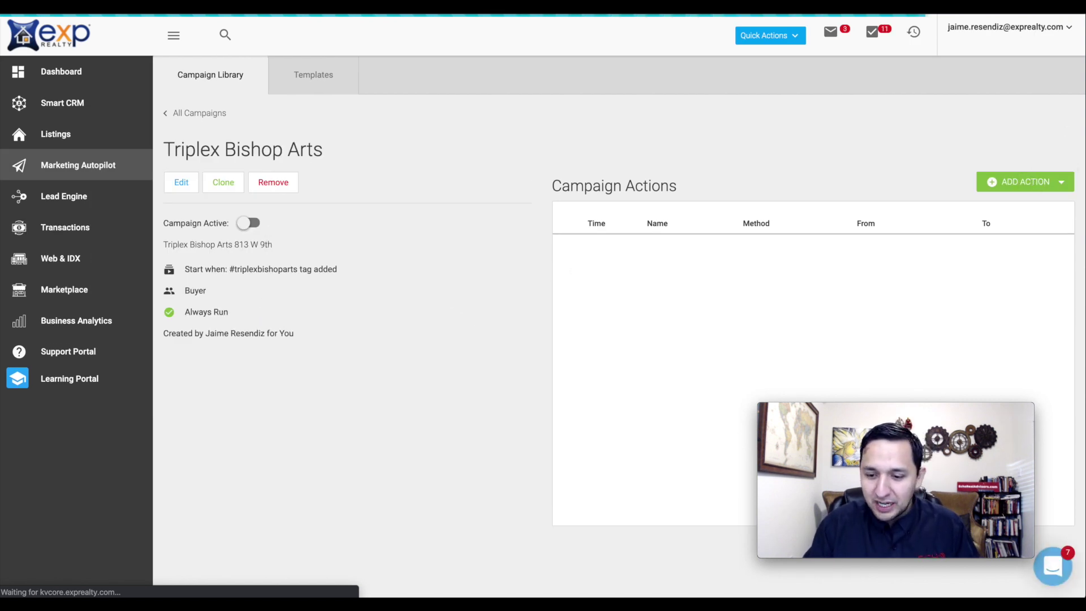
left_click(1009, 183)
- Draft an immediate email action 'Triplex Bishop Arts-Email1-Here It Is' using the Email 1-Here It Is template
left_click(1013, 204)
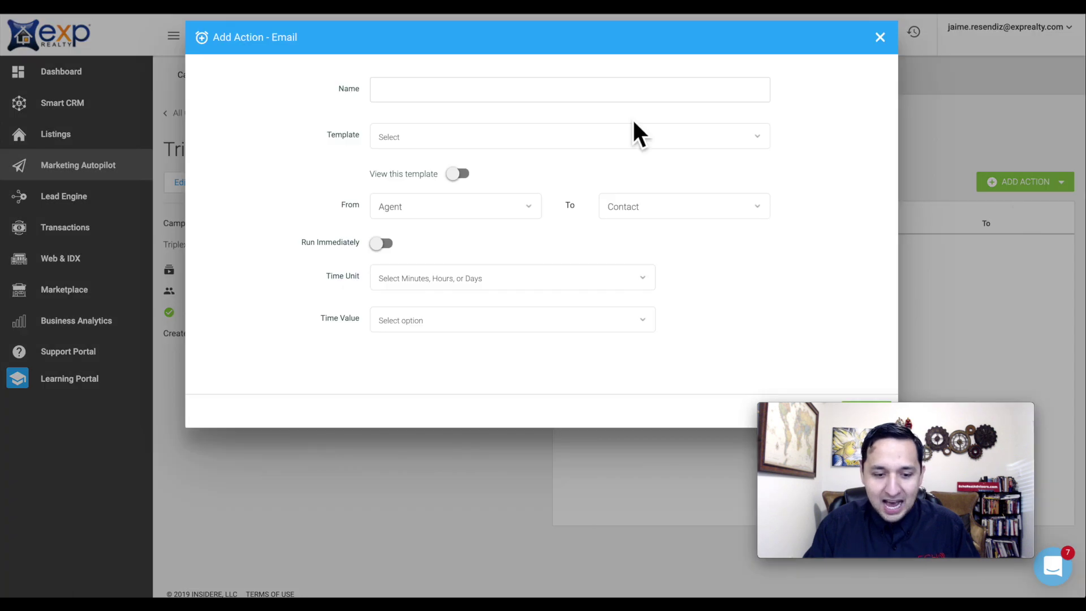
left_click(436, 99)
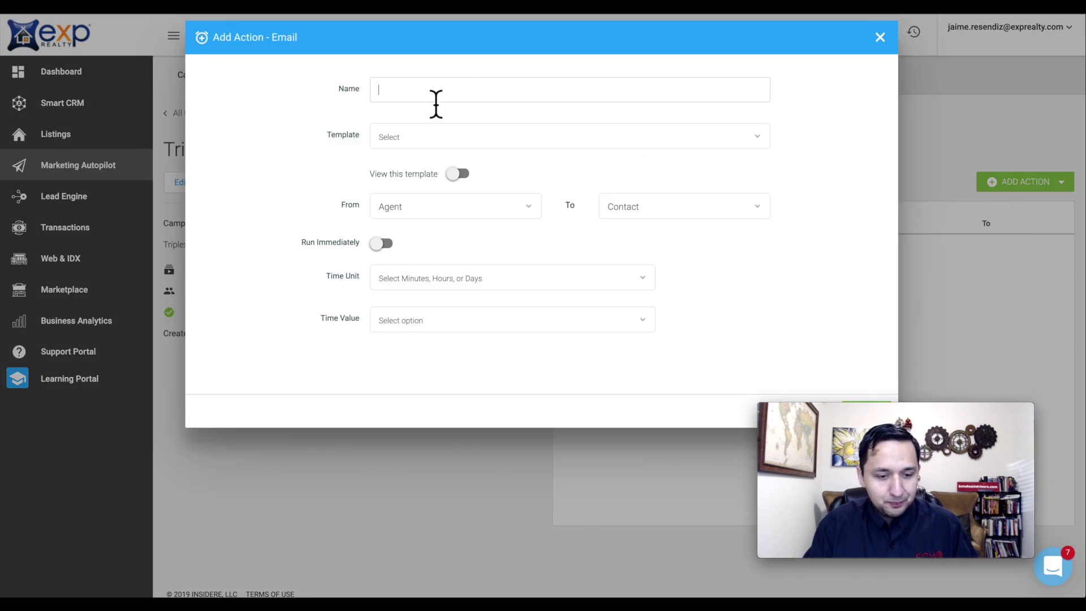
left_click(485, 133)
type("tr")
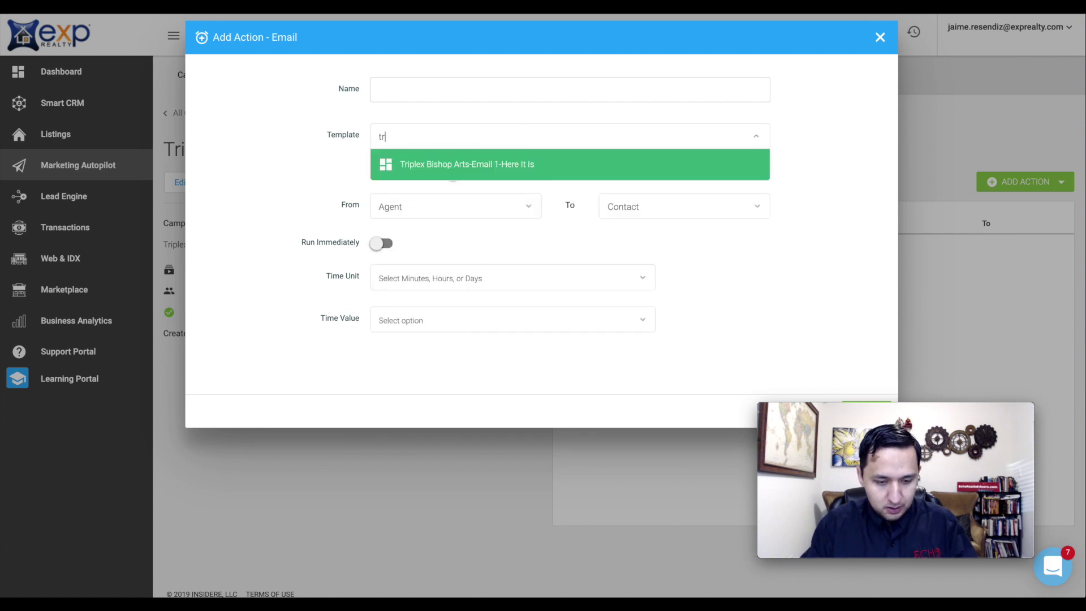
type("i")
left_click(459, 165)
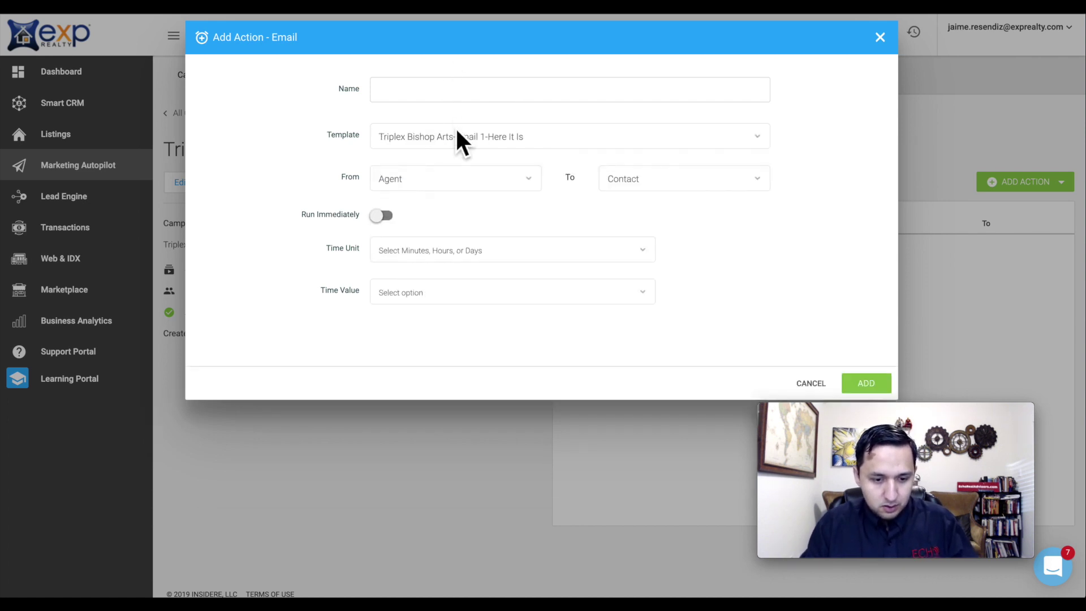
left_click(431, 85)
left_click(428, 89)
type("T")
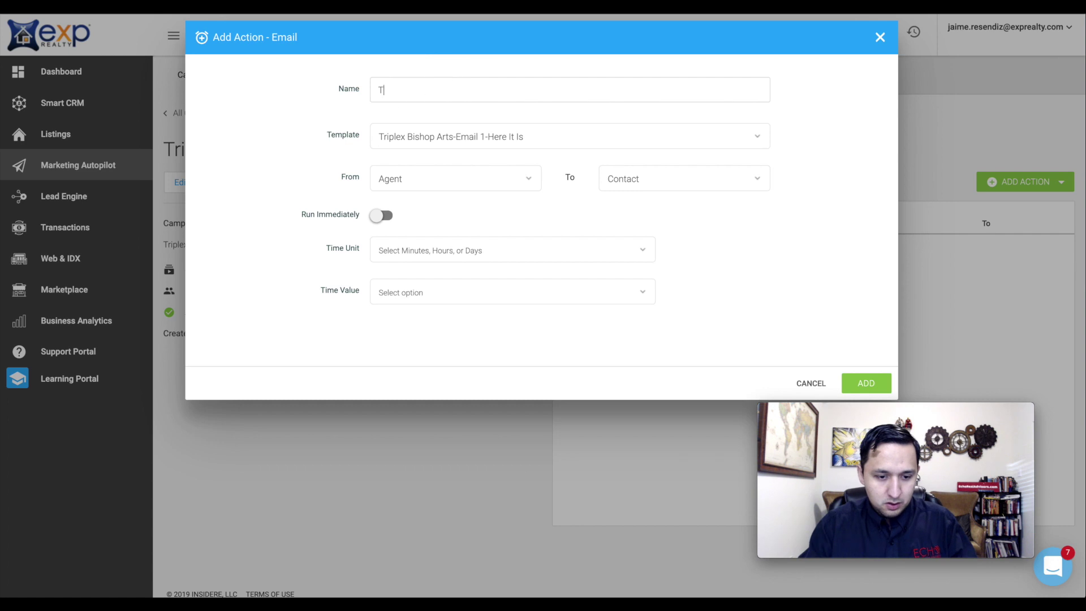
type("riplex ")
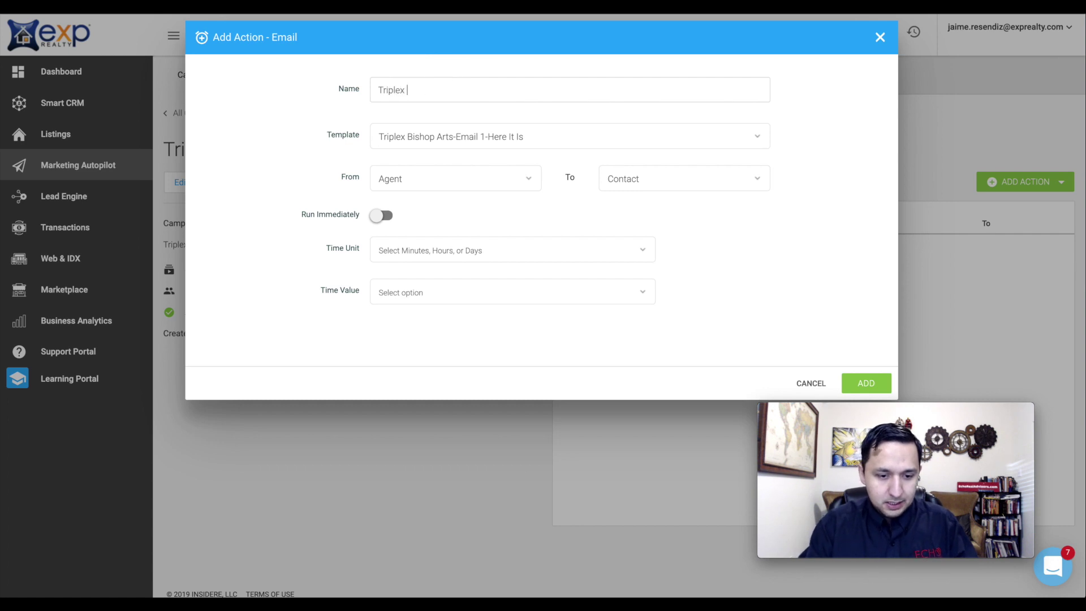
type("Bishop Arts-Em")
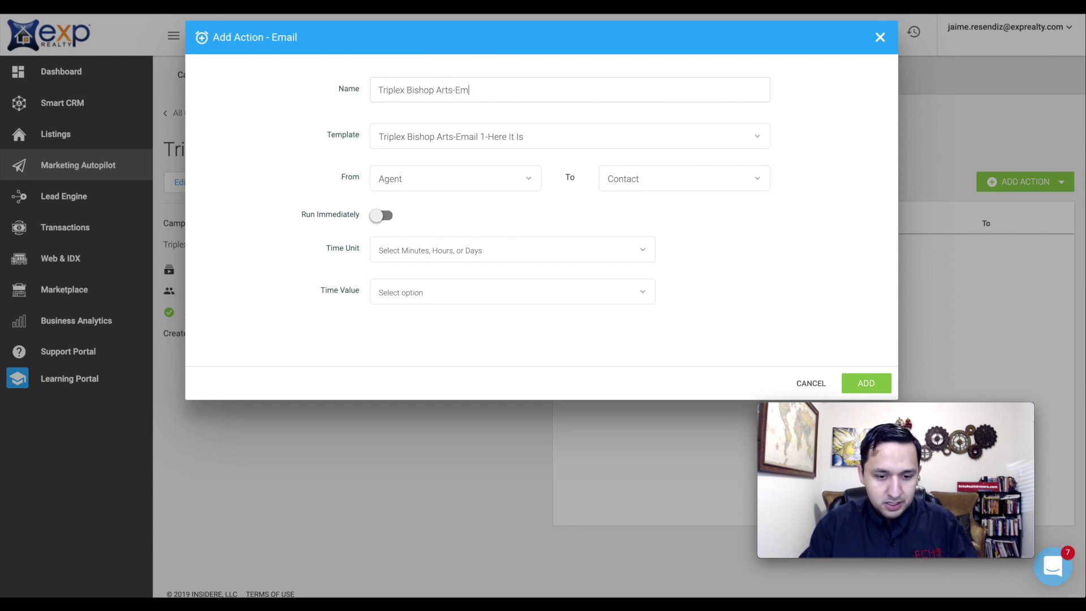
type("ail1-Here It Is")
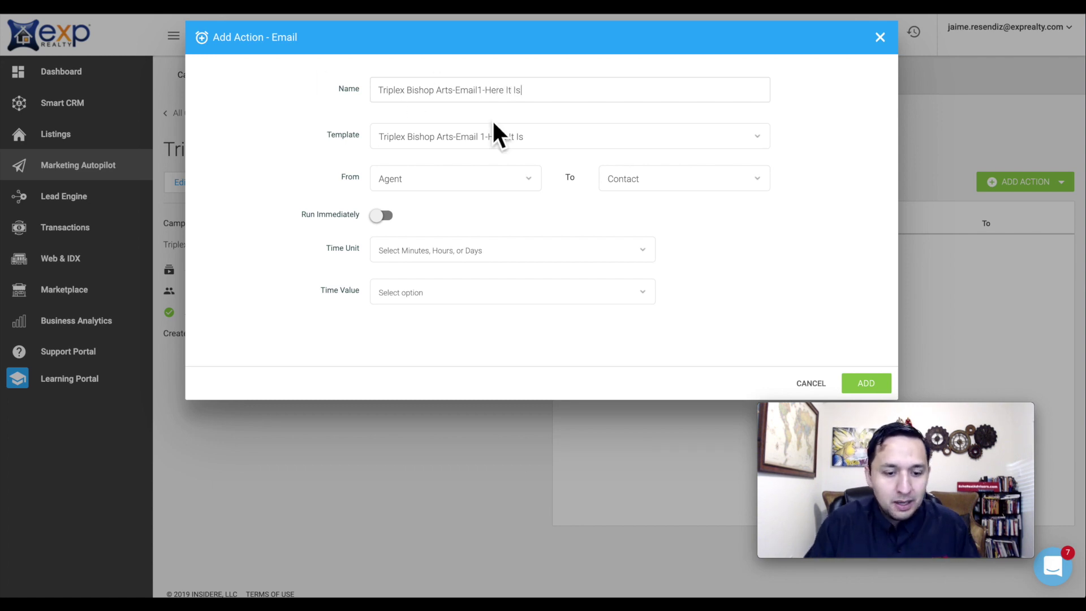
left_click(387, 216)
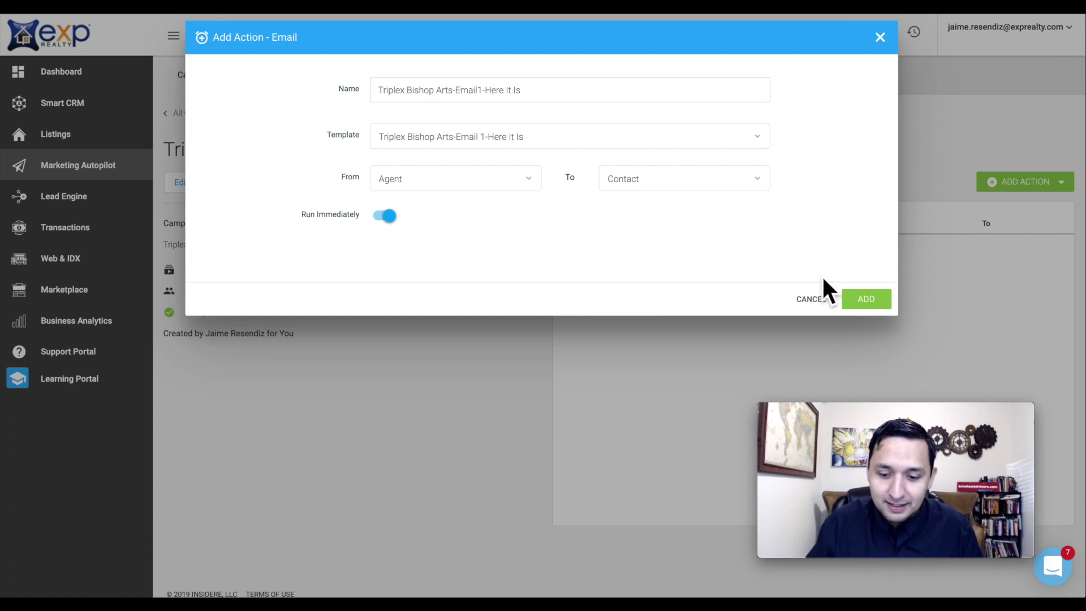
- Save the email action and add an immediate text action 'Triplex Bishop Arts-Text 1-I Emailed You' with its template
left_click(864, 306)
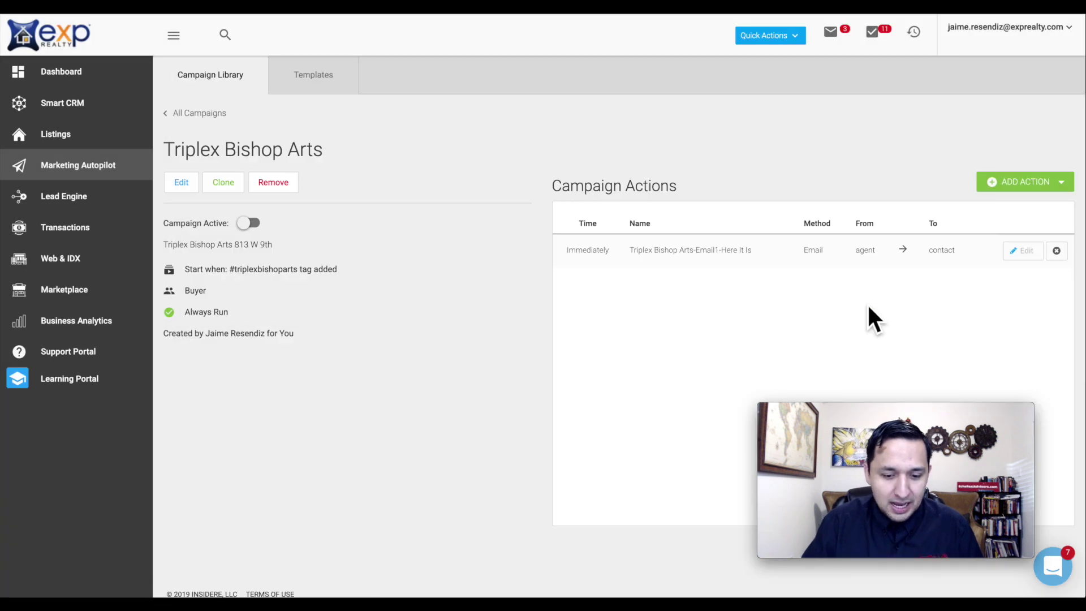
left_click(1020, 182)
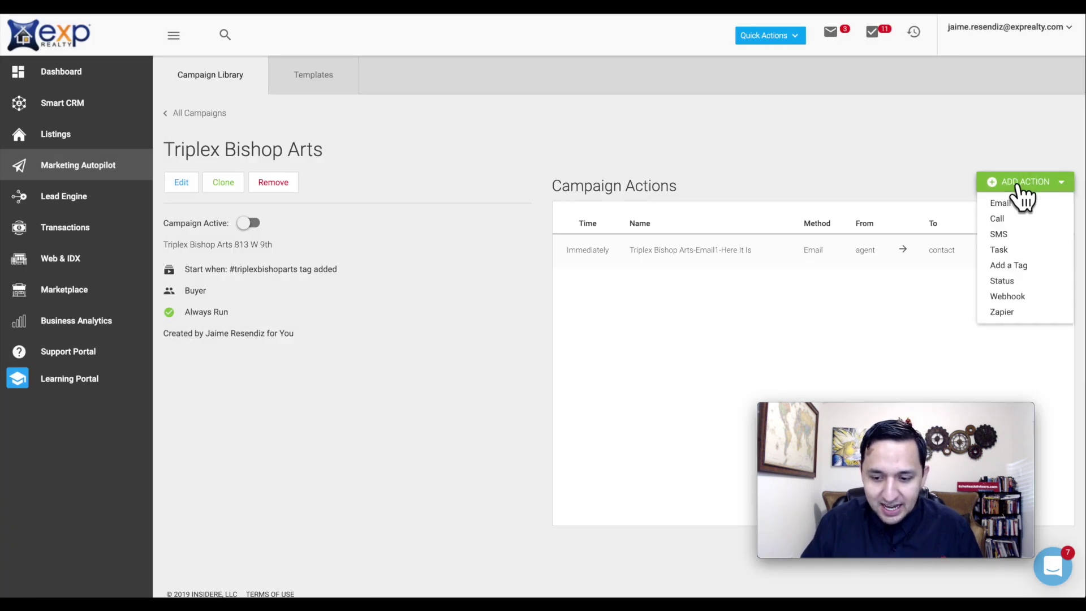
left_click(1009, 233)
left_click(440, 100)
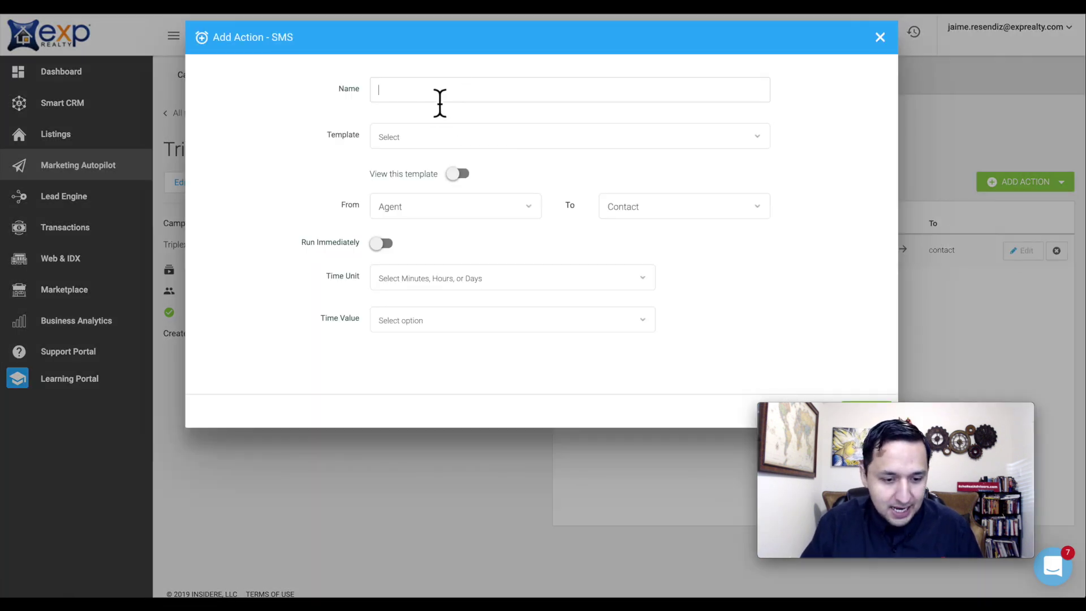
left_click(426, 144)
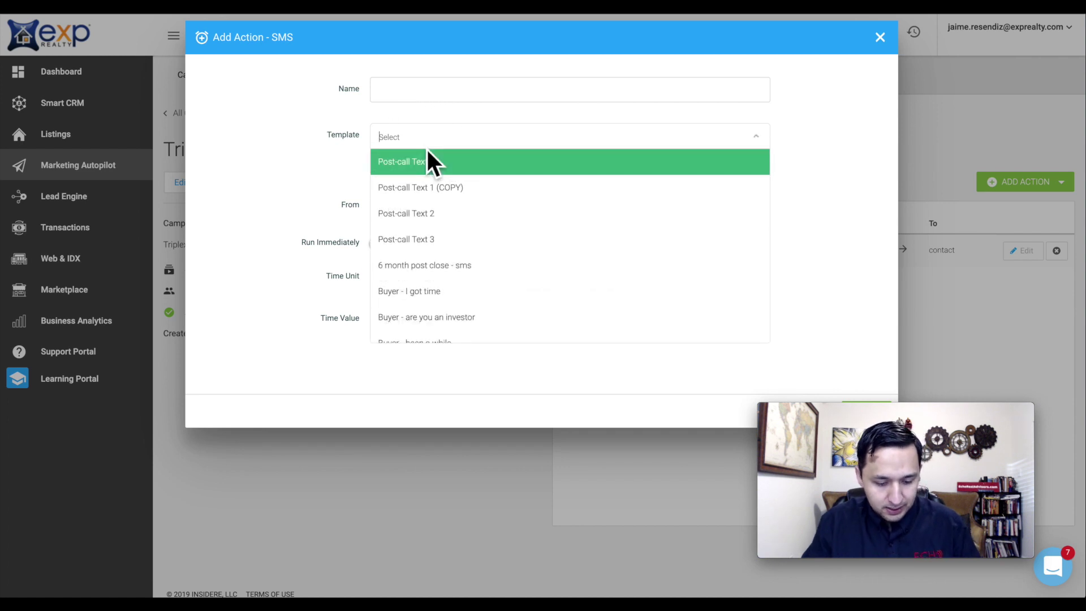
type("tri")
left_click(430, 164)
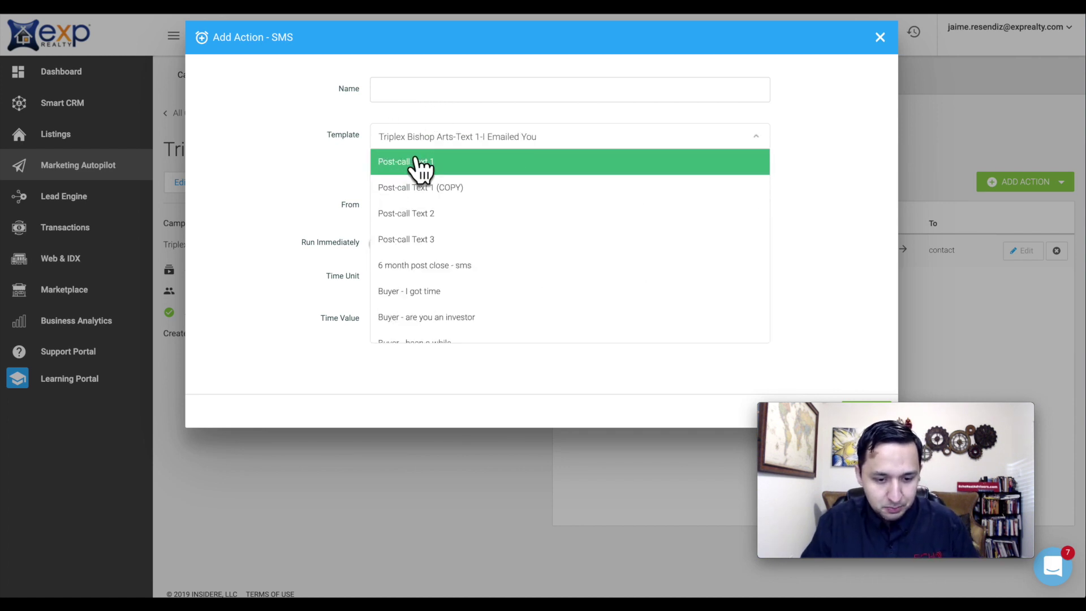
left_click(449, 93)
type("Tri")
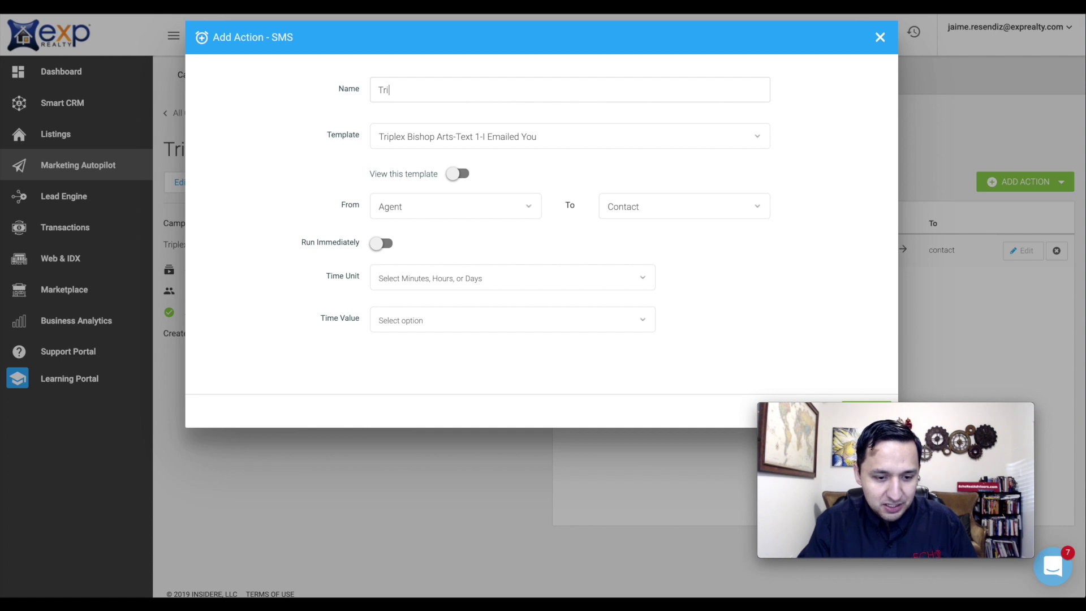
type("plex Bishop")
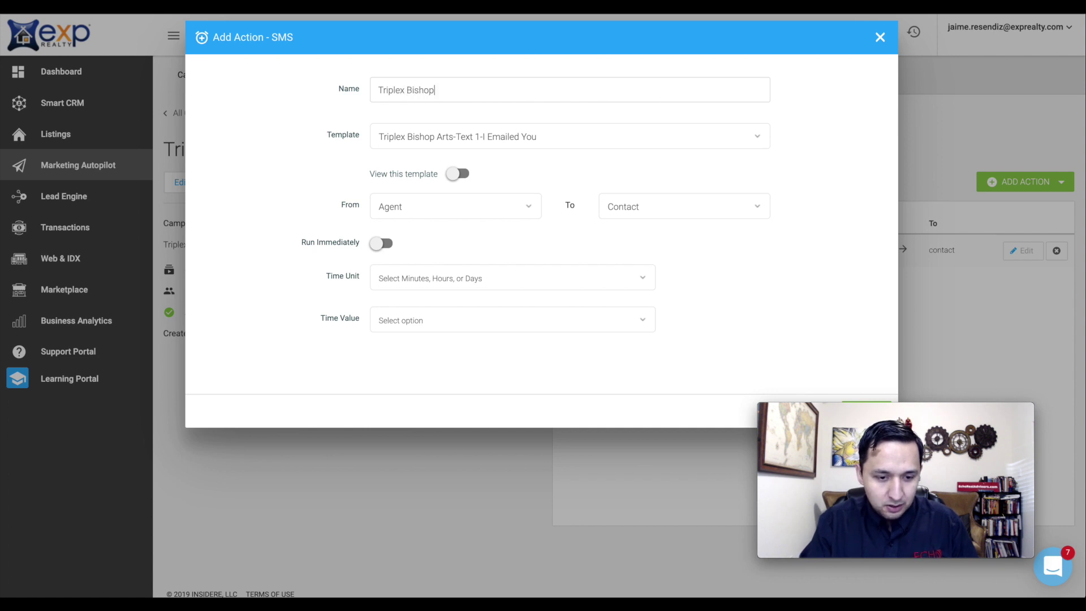
type(" Arts-Tex")
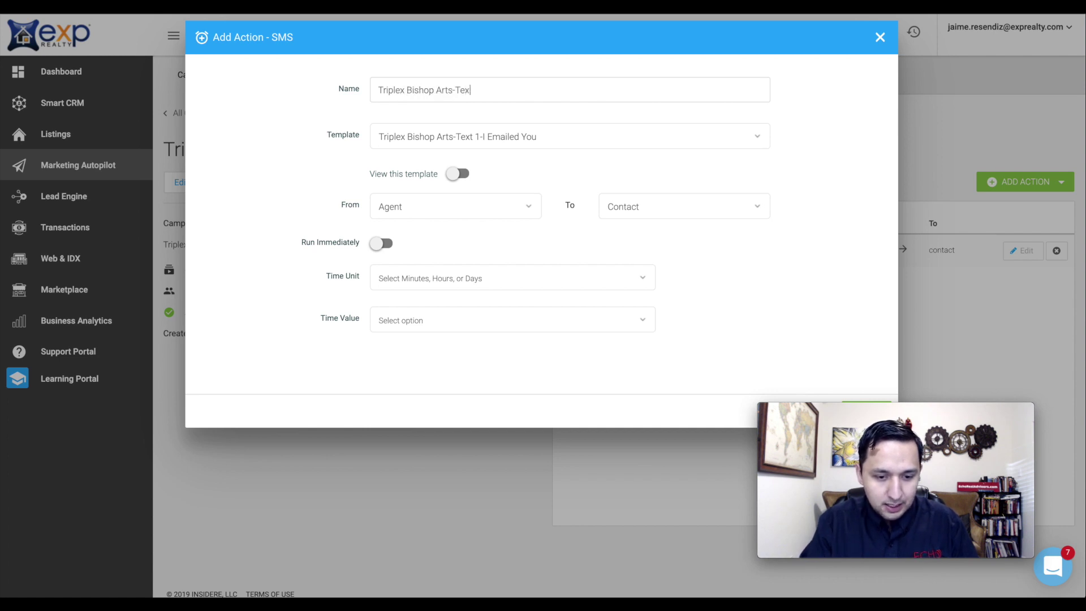
type("t 1")
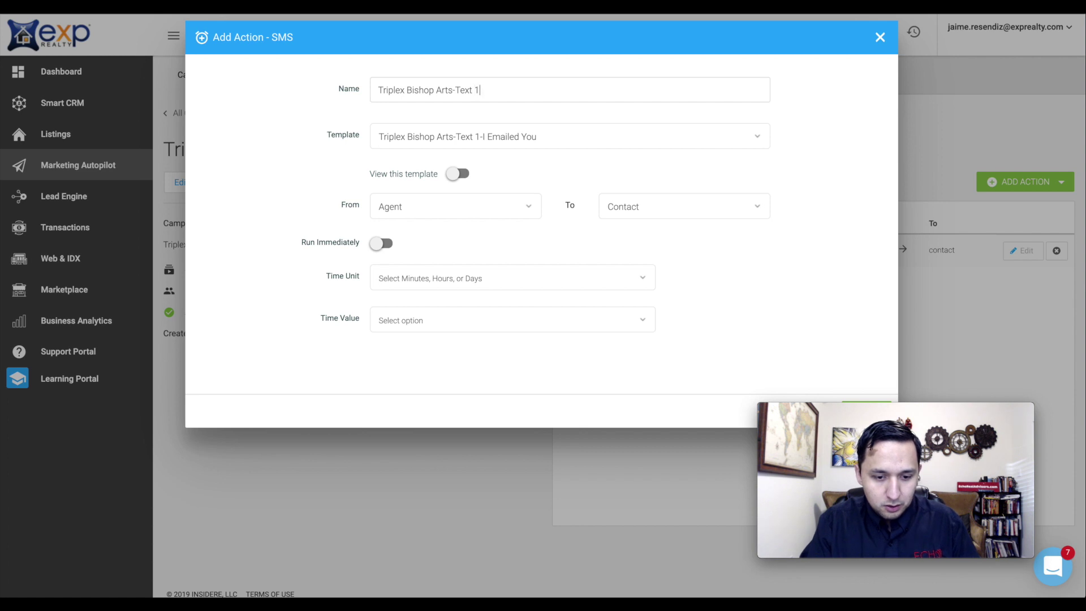
type("-I Emailed")
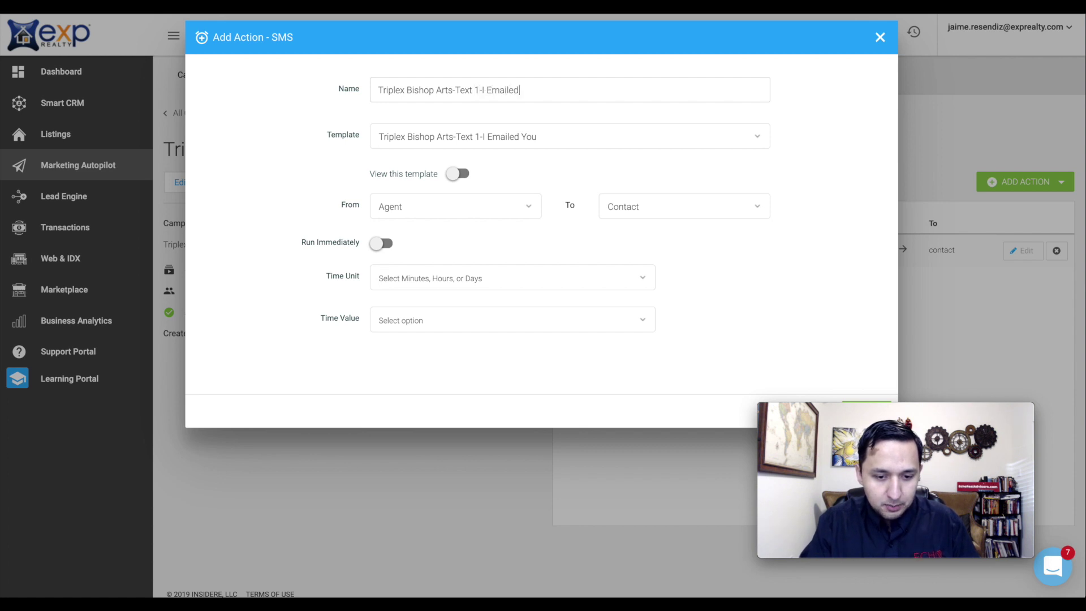
type(" You")
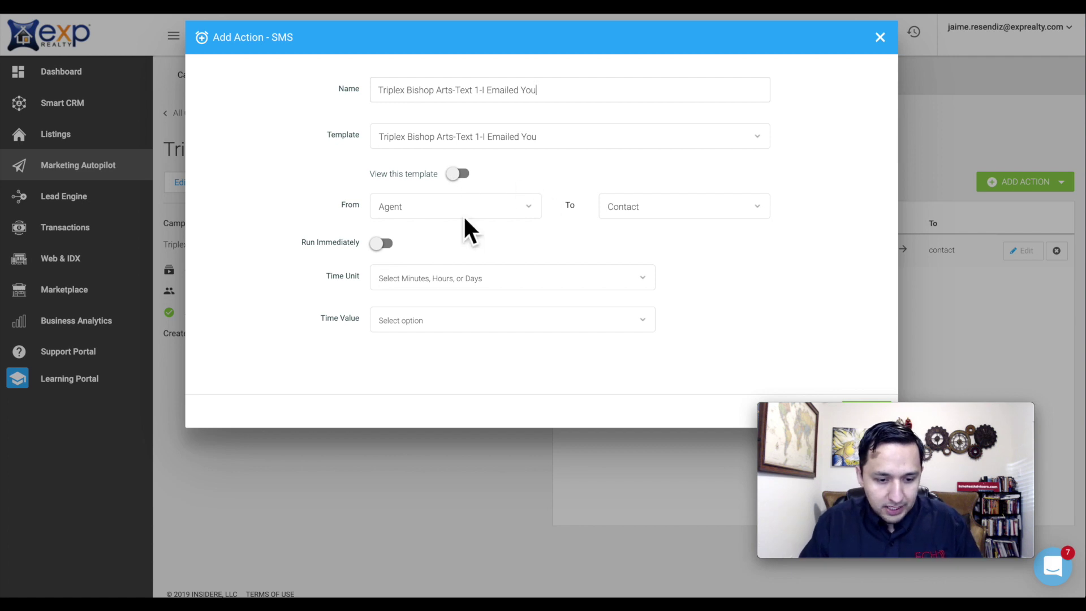
left_click(382, 243)
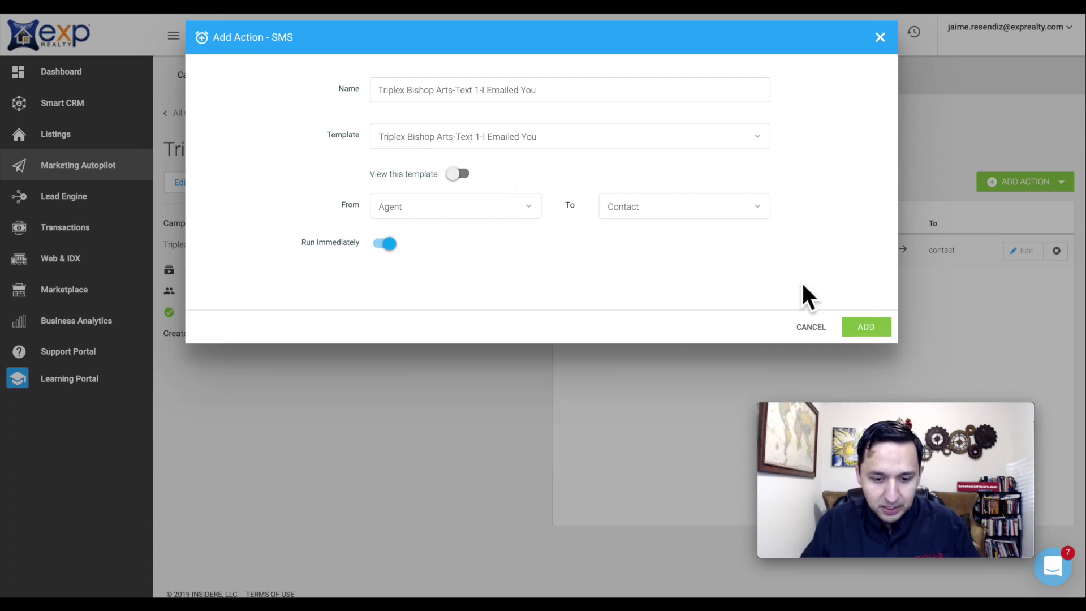
left_click(877, 330)
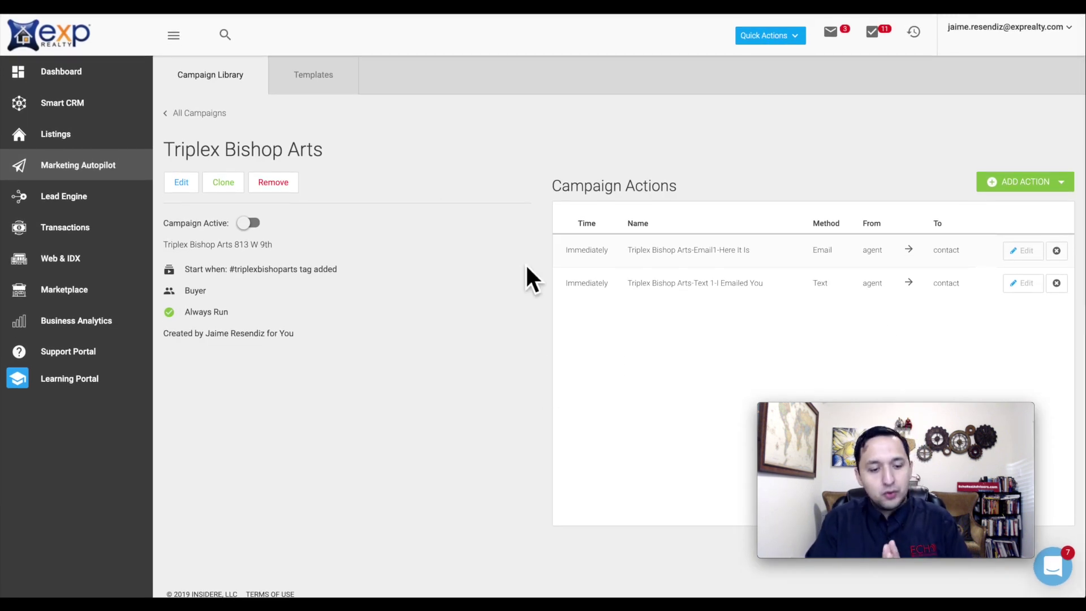
- Activate the Triplex Bishop Arts campaign from the campaign list, then go to Smart CRM
left_click(205, 115)
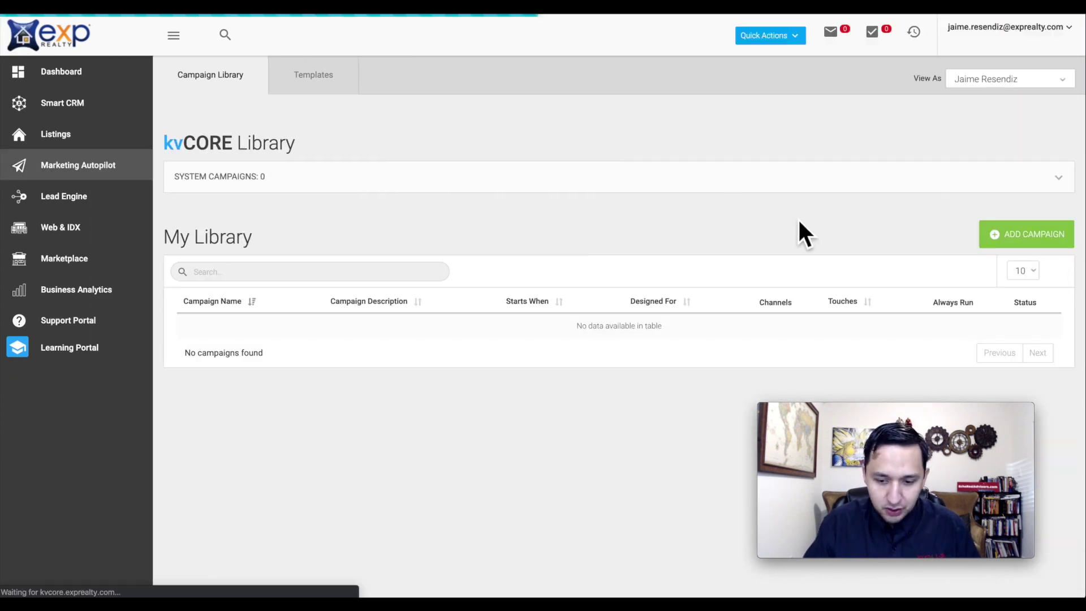
scroll(344, 359, "down", 3)
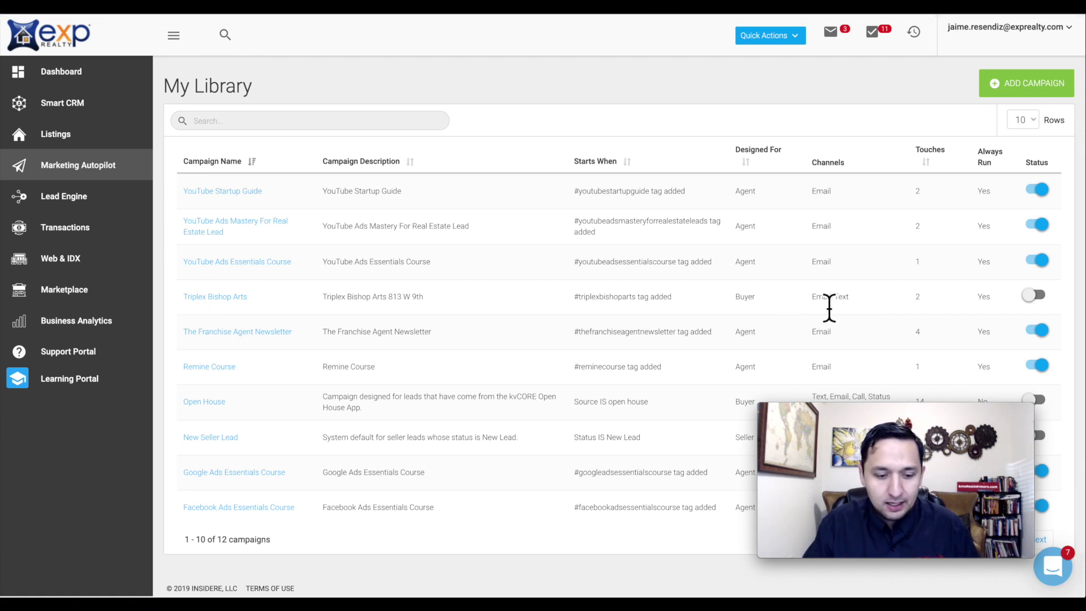
left_click(1039, 297)
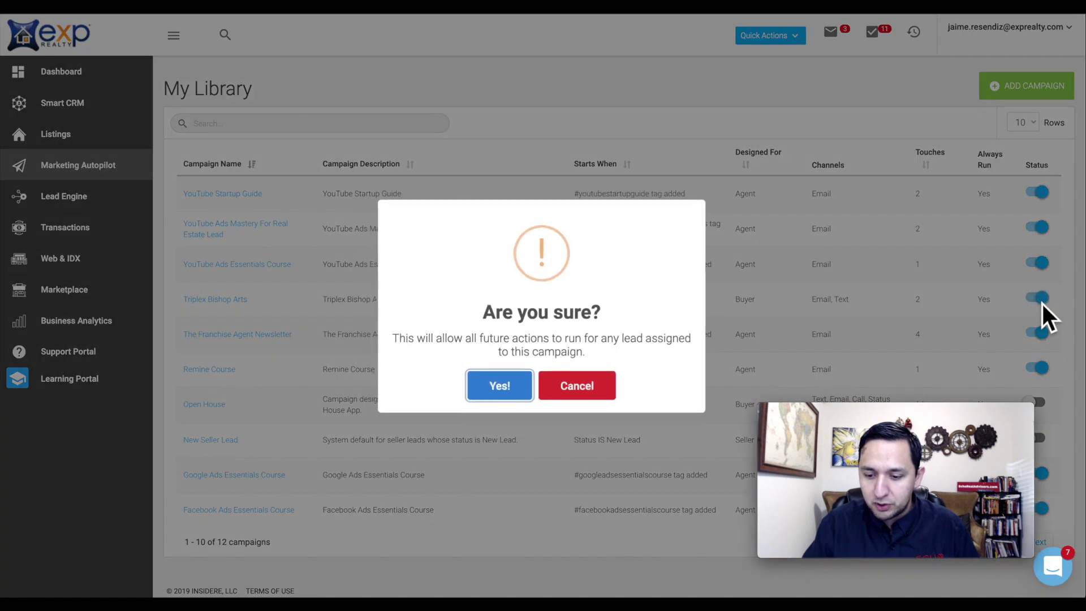
left_click(499, 386)
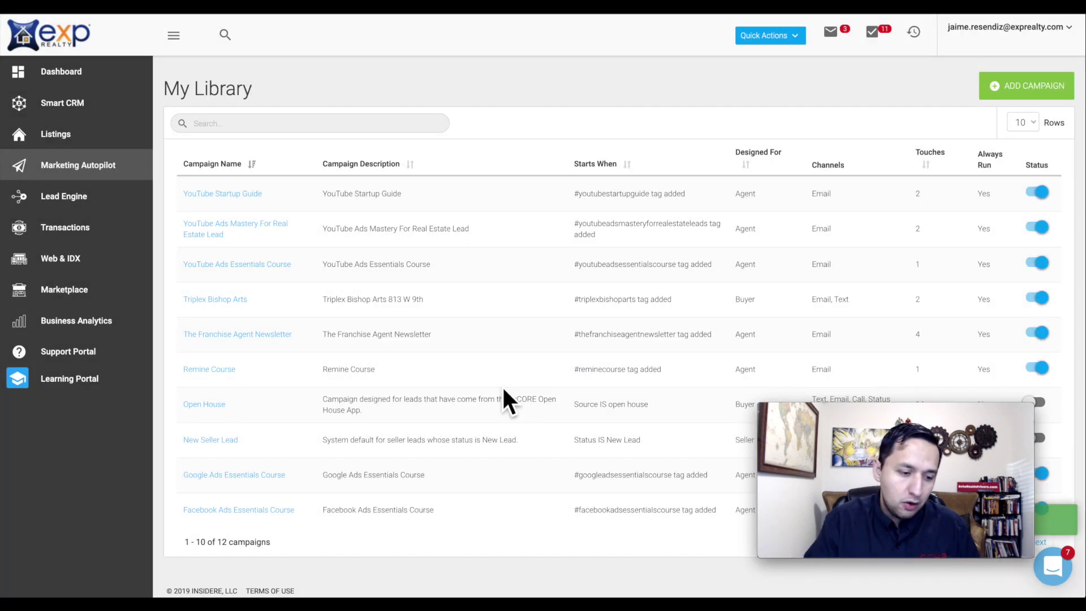
left_click(79, 109)
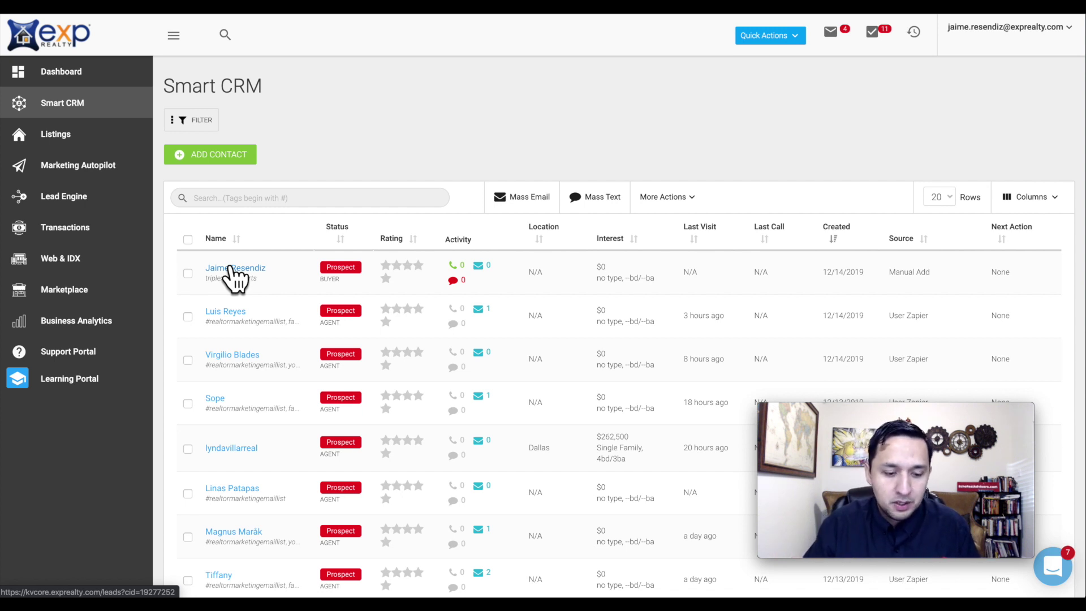
left_click(188, 274)
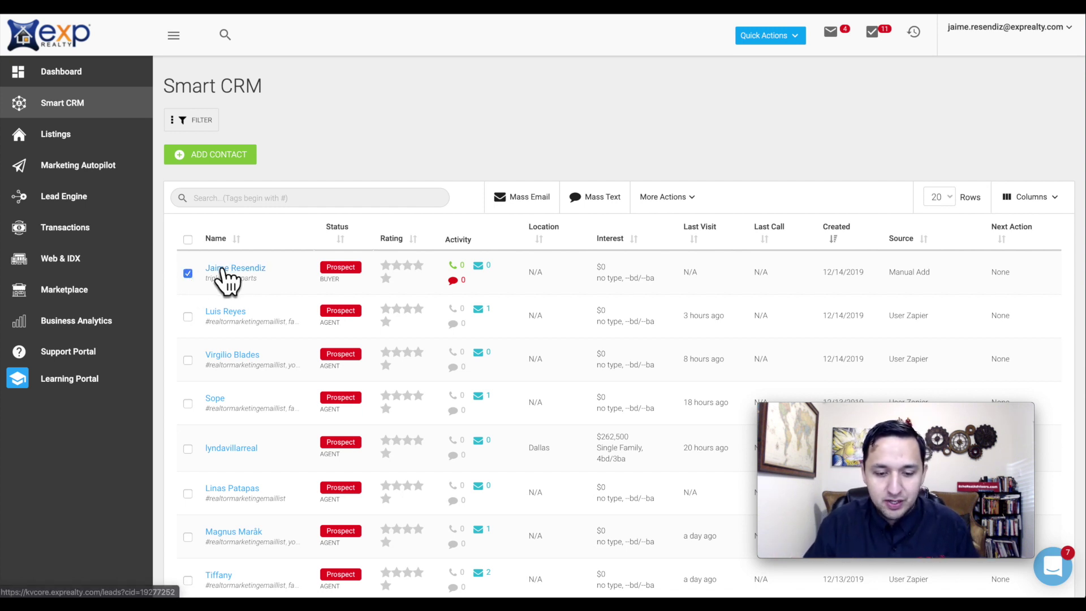
left_click(667, 197)
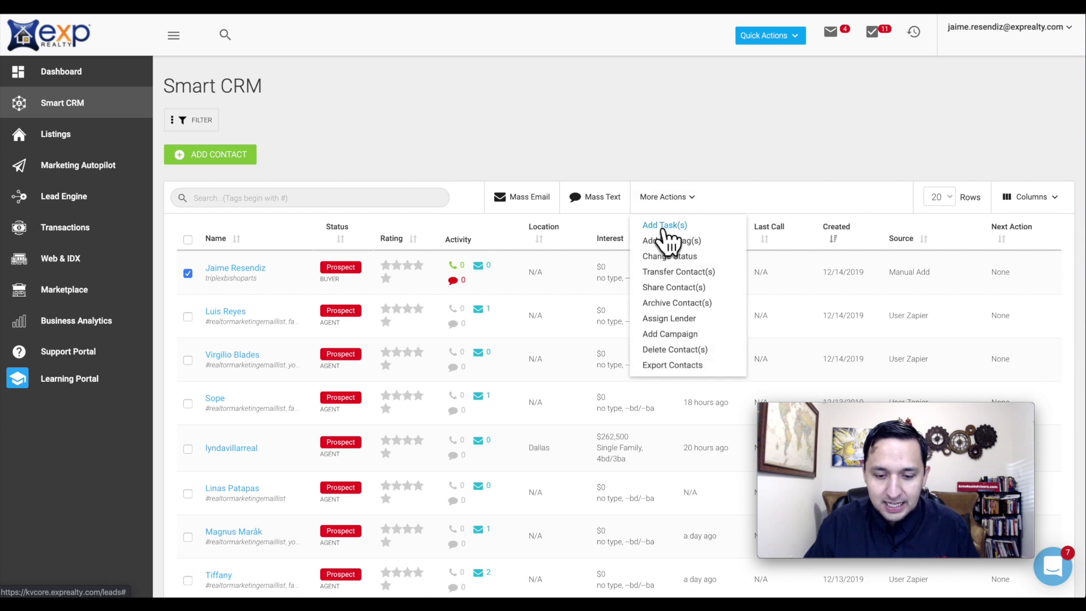
left_click(666, 228)
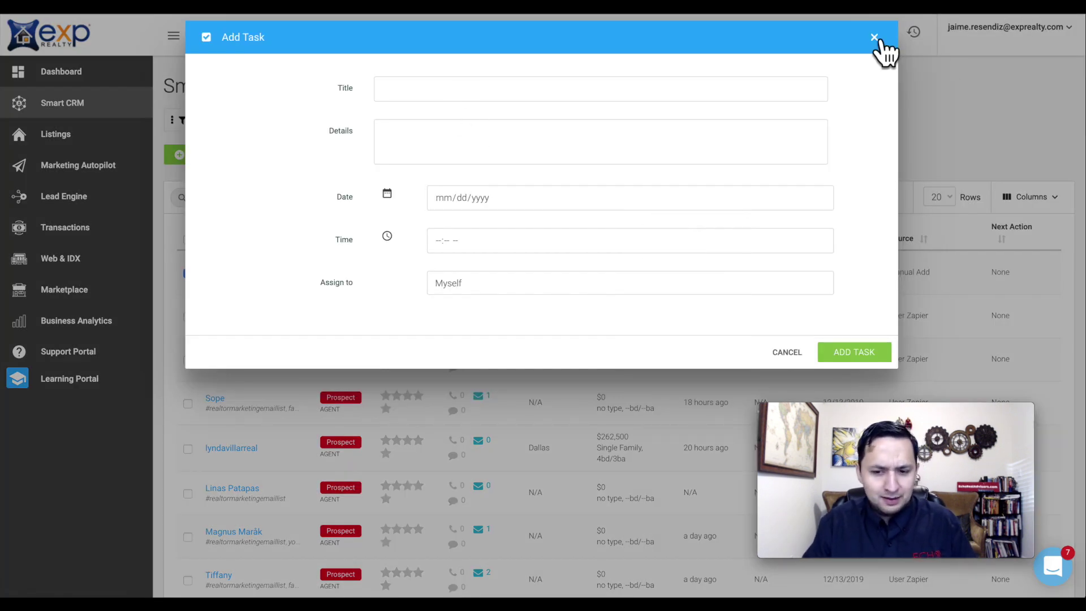
left_click(874, 38)
left_click(662, 201)
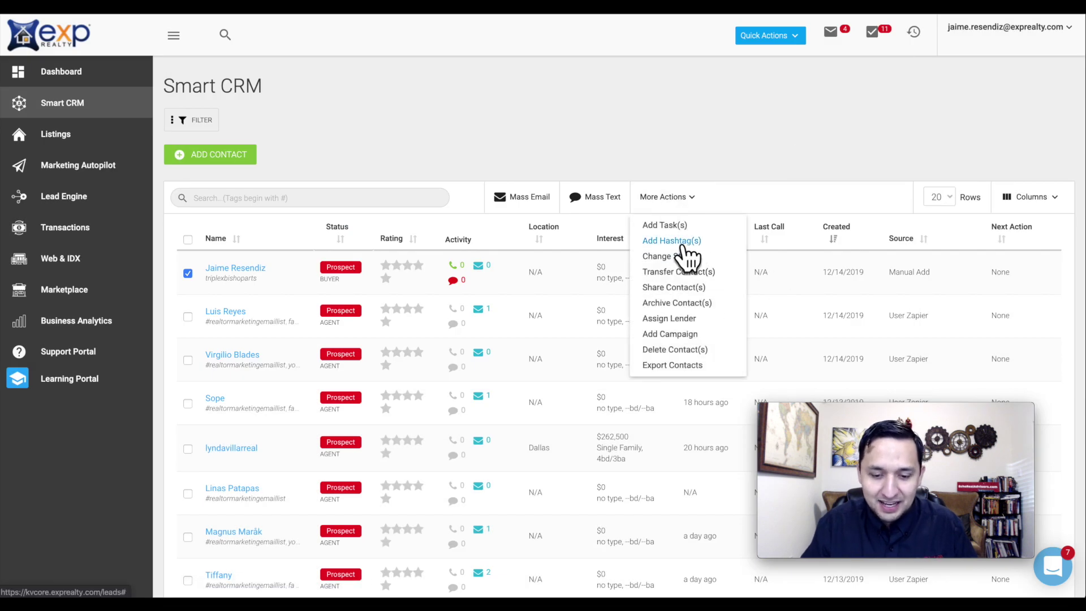
left_click(673, 241)
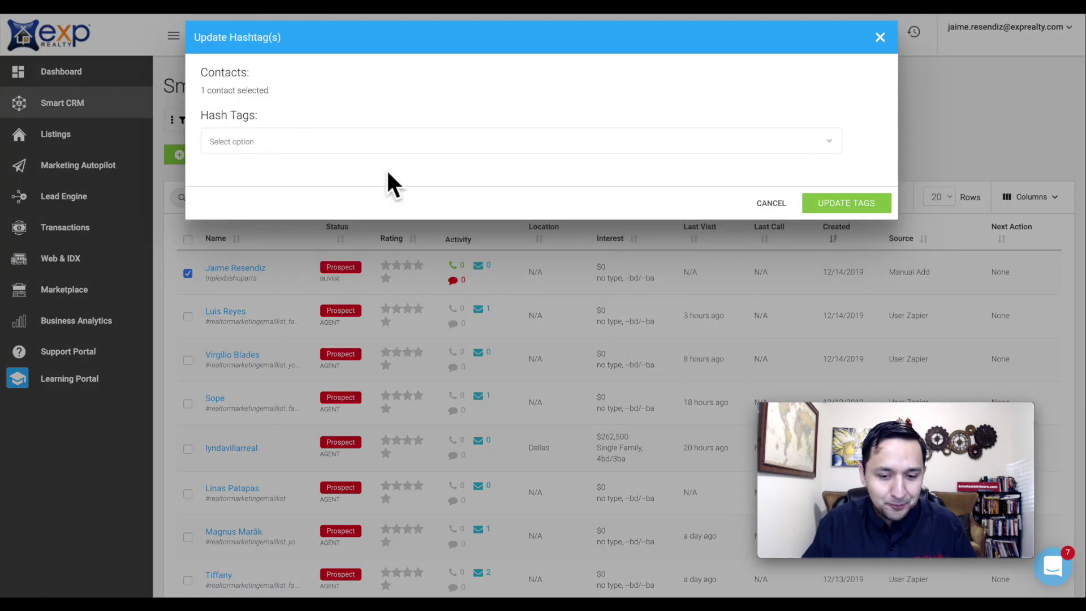
left_click(670, 148)
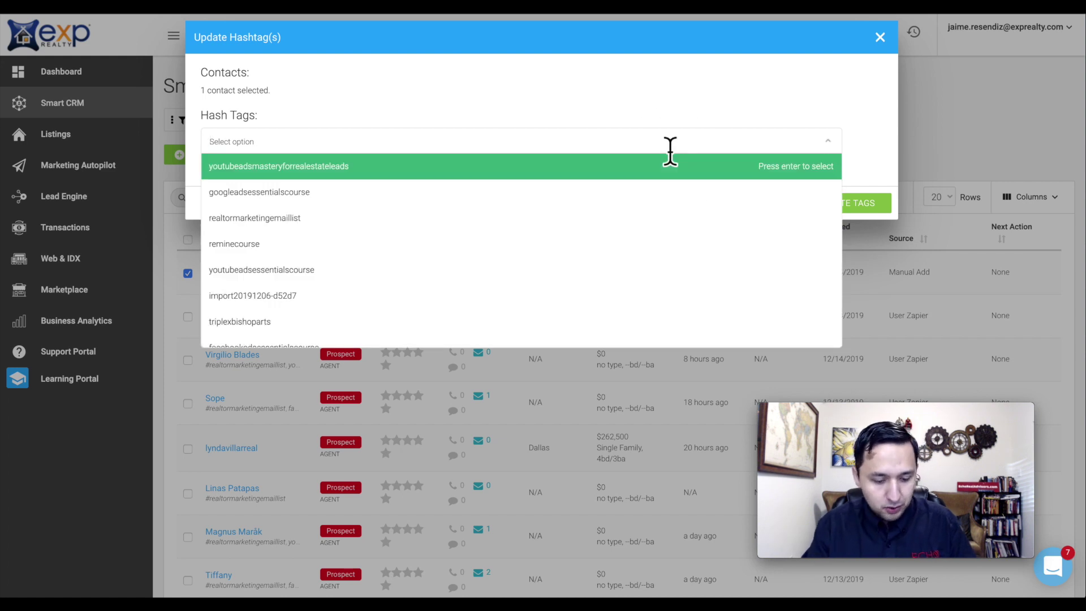
type("a")
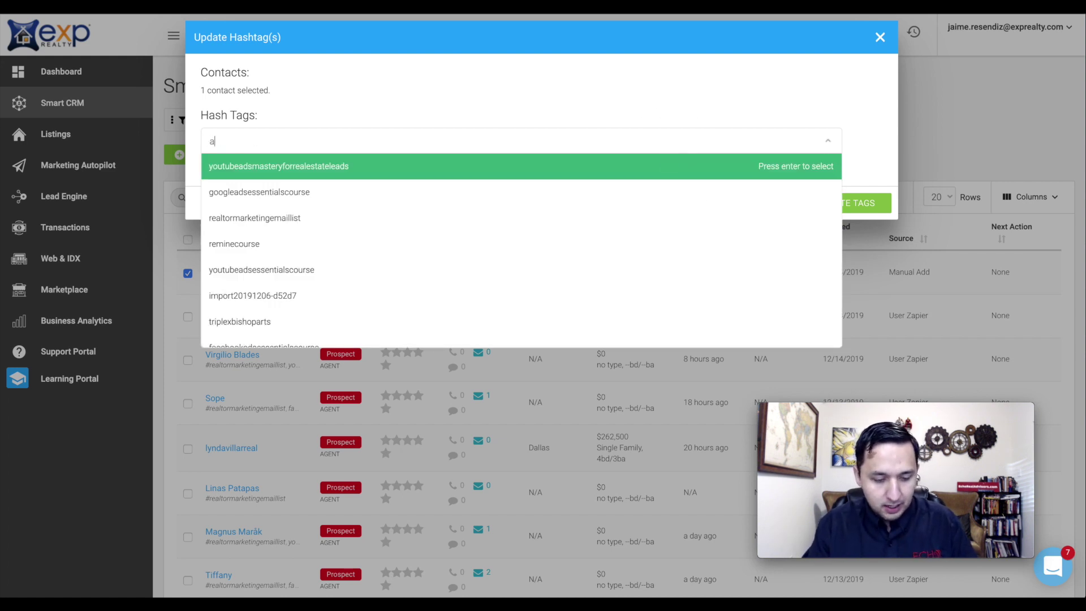
type("daahash")
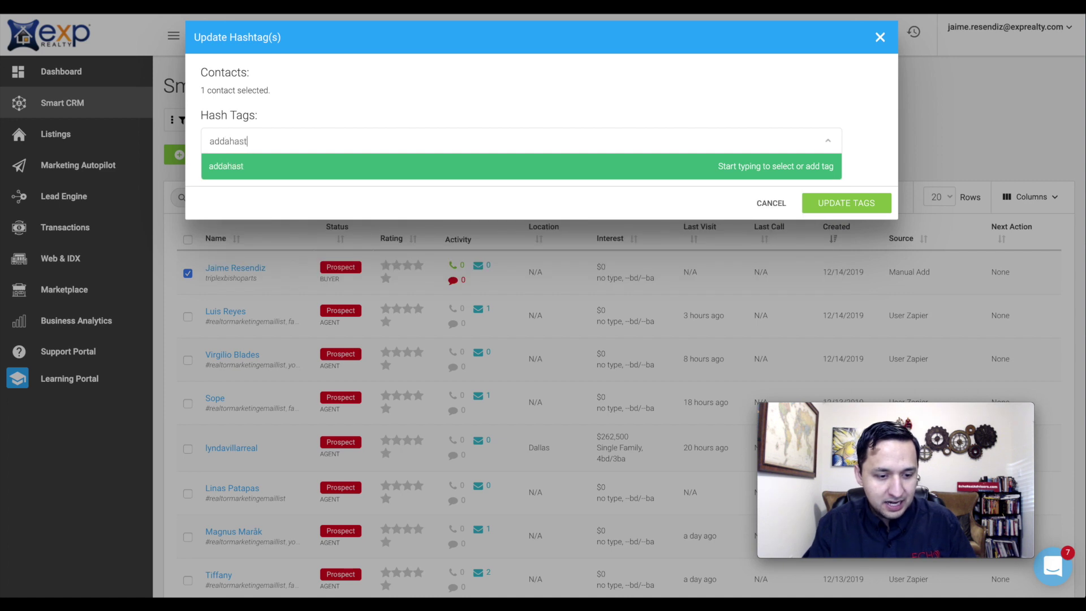
type("tag")
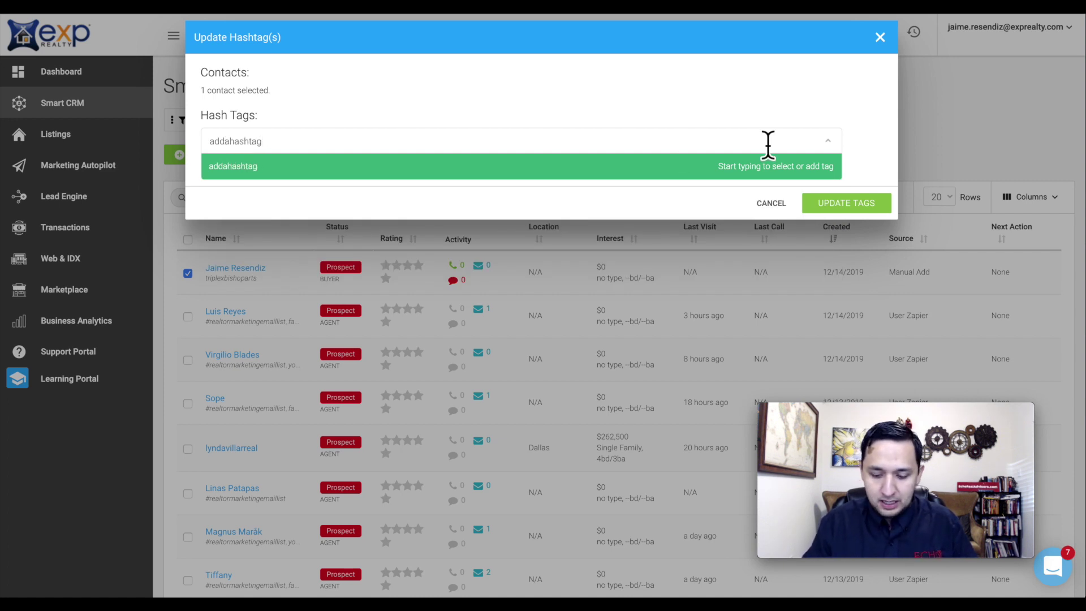
key("Return")
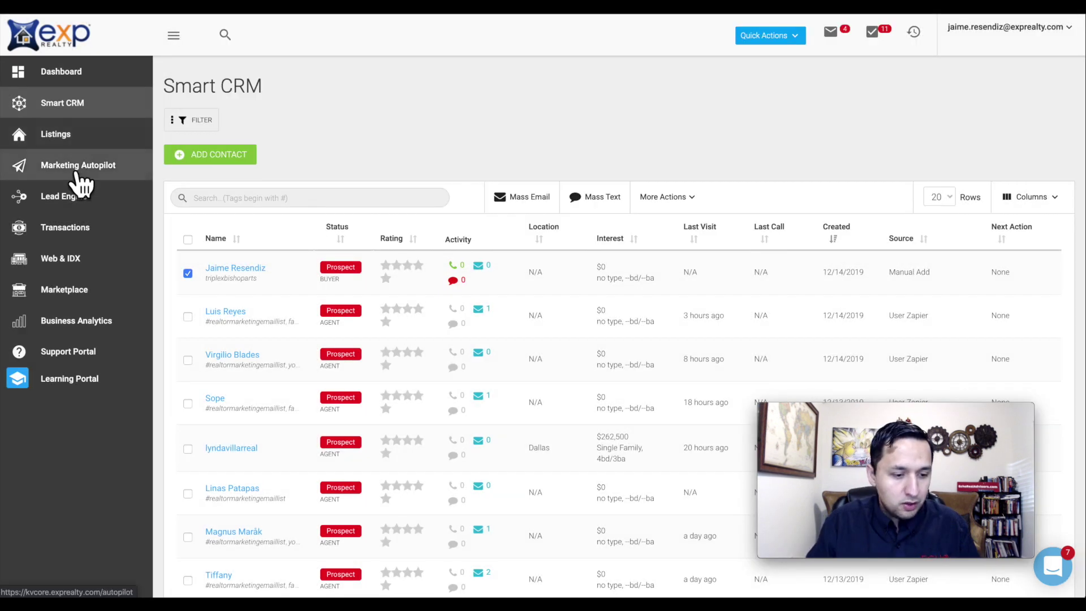
- Return to Marketing Autopilot's campaign library and open the Triplex Bishop Arts campaign
left_click(74, 171)
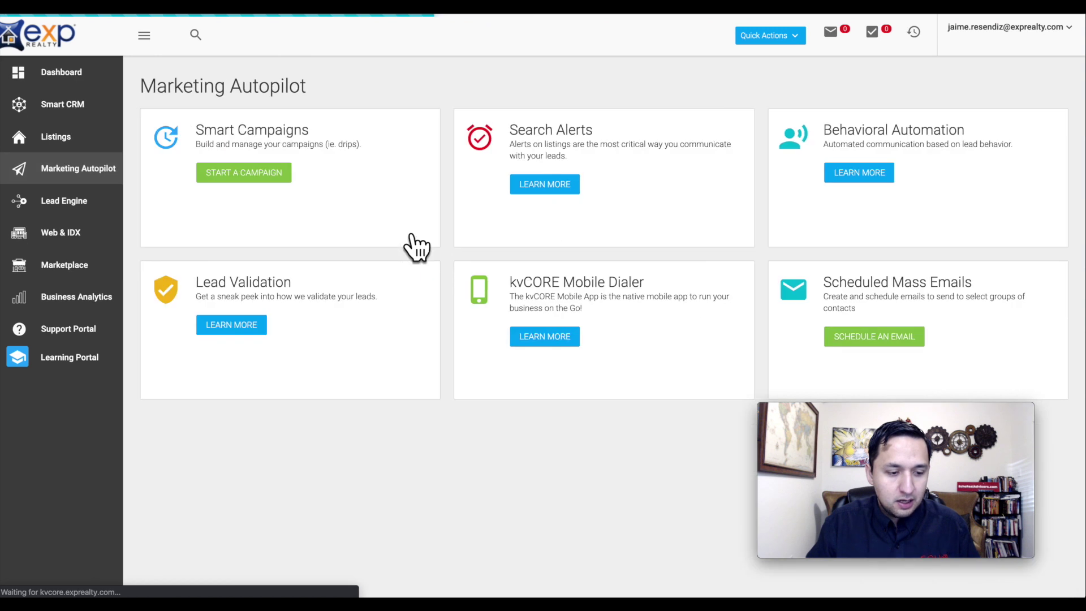
left_click(273, 185)
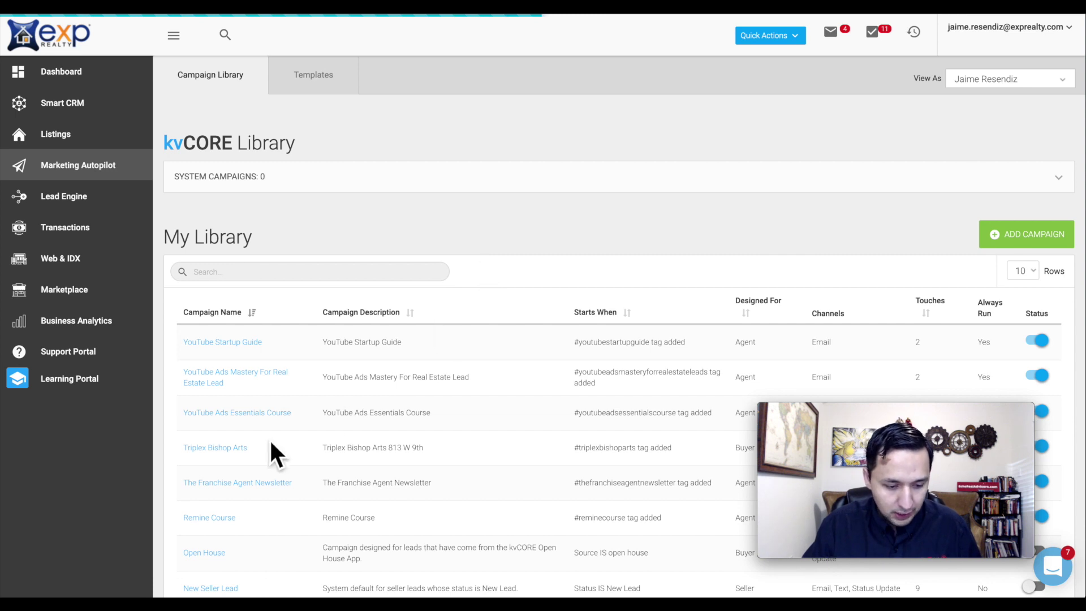
scroll(222, 452, "down", 3)
left_click_drag(215, 441, 317, 408)
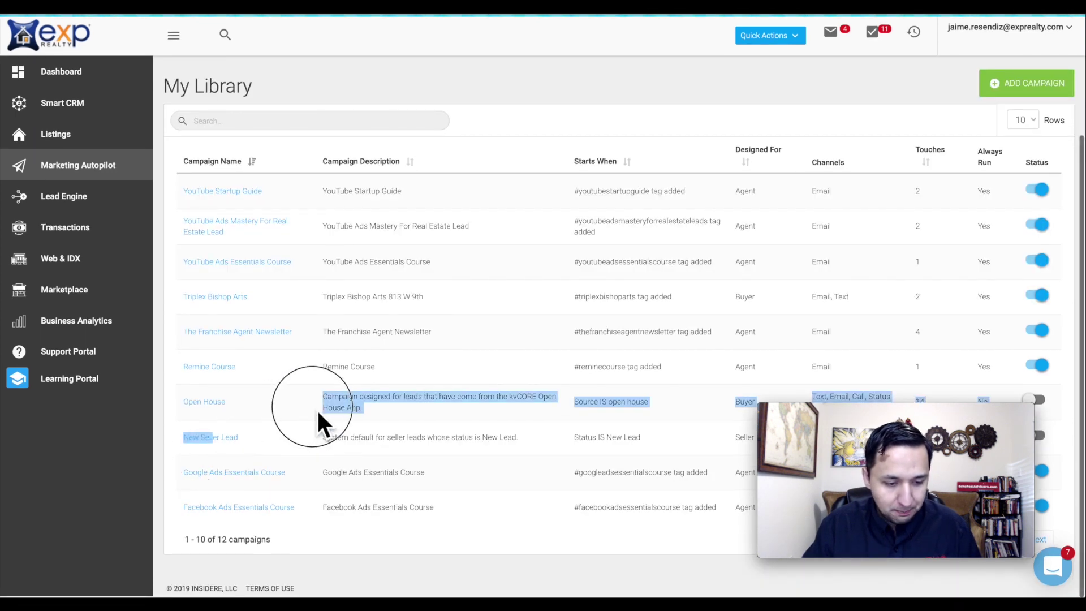
left_click(225, 299)
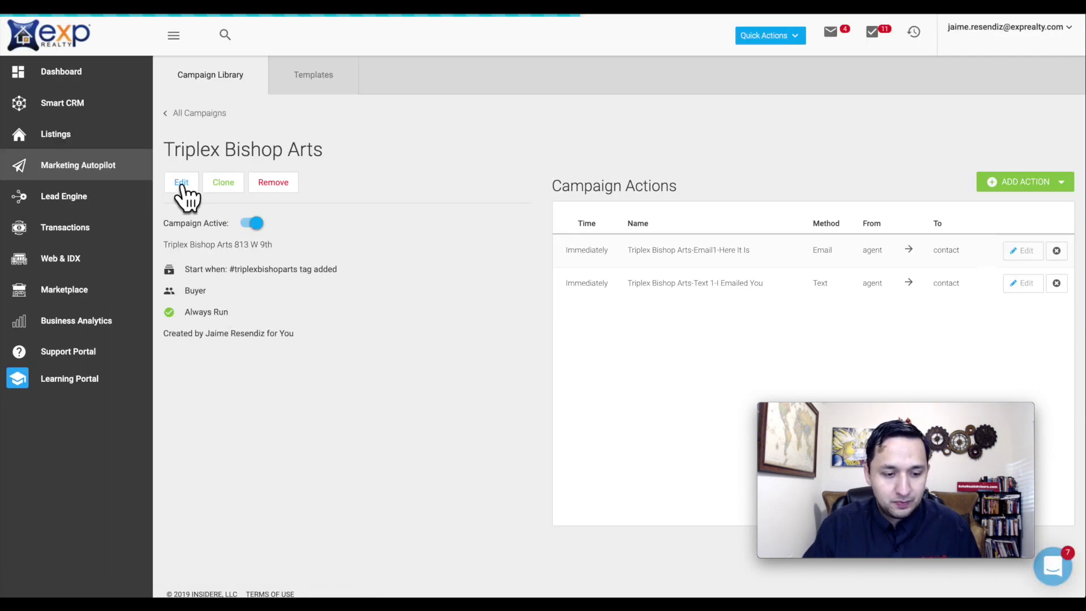
left_click(181, 182)
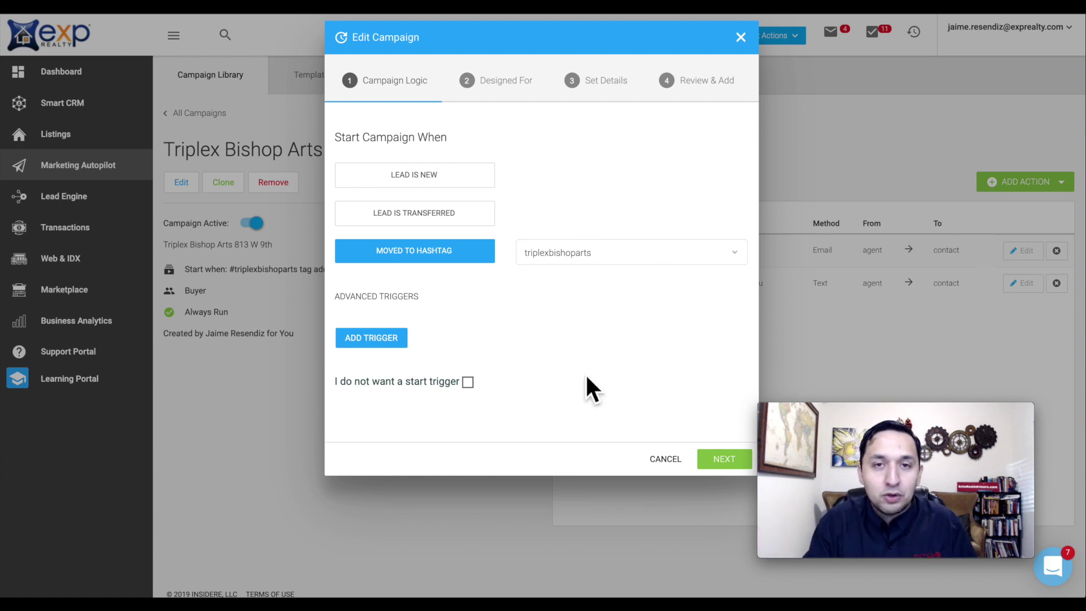
left_click(572, 265)
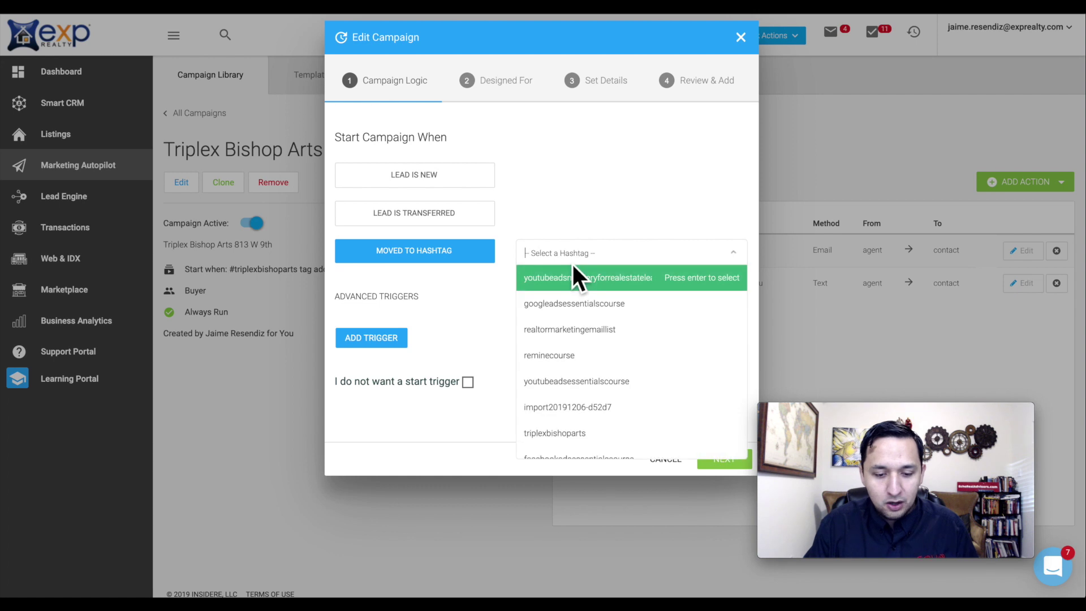
type("add")
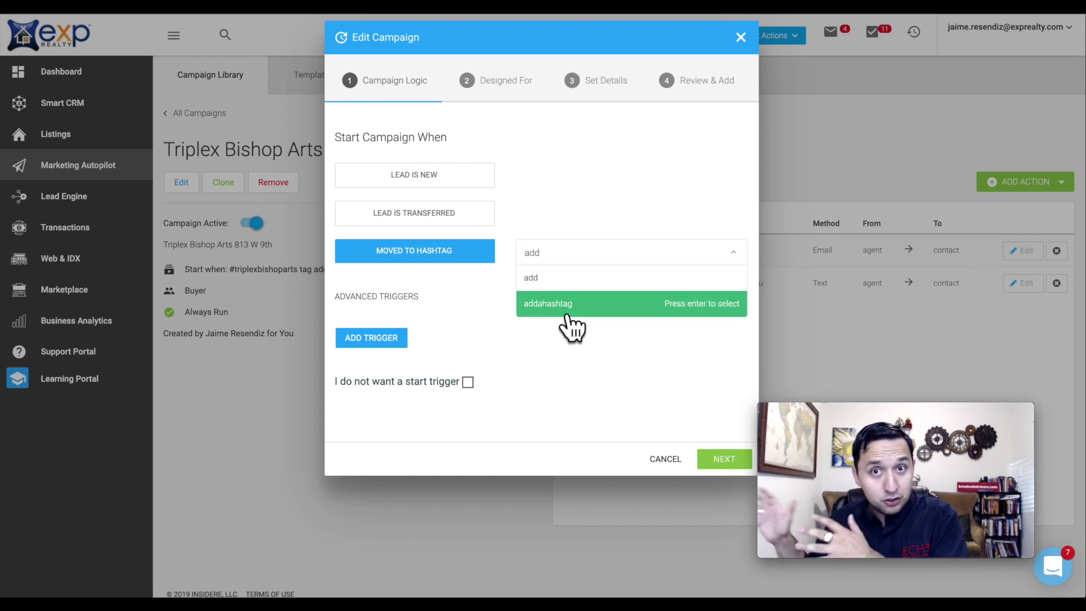
left_click(584, 190)
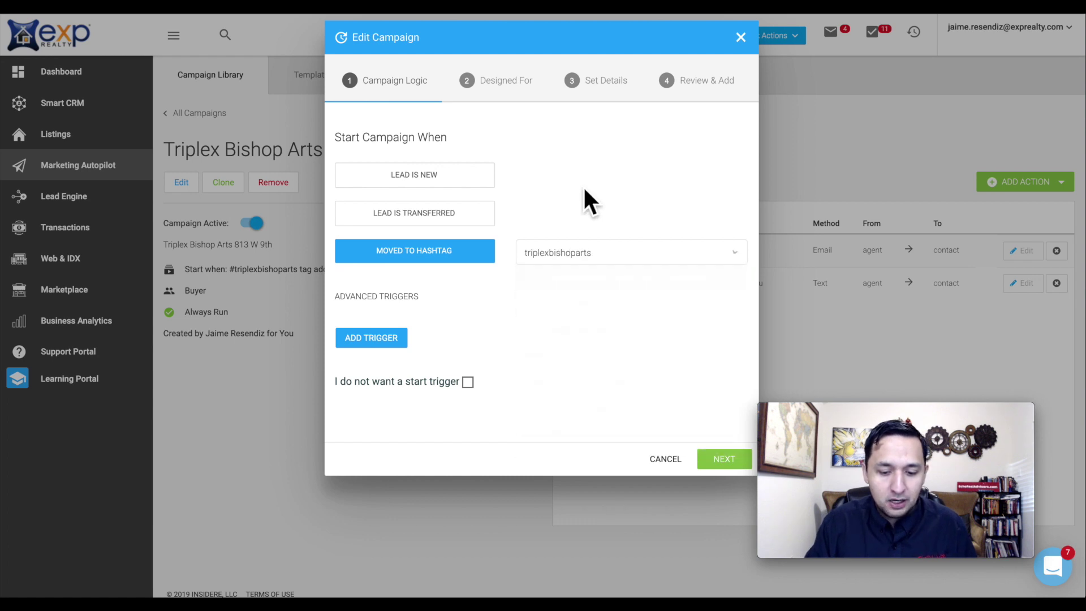
left_click(662, 459)
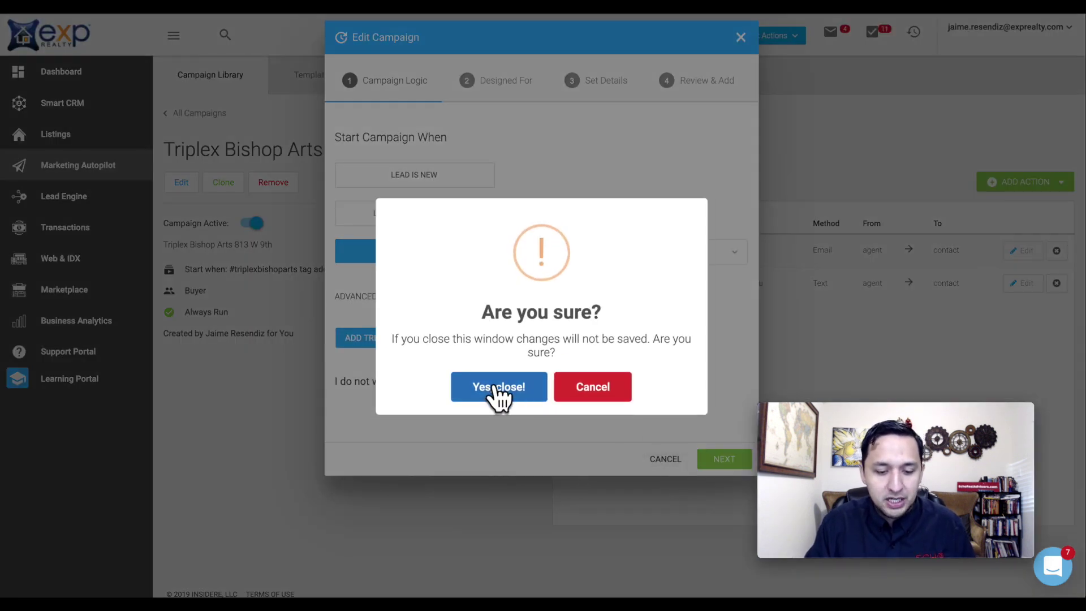
left_click(497, 388)
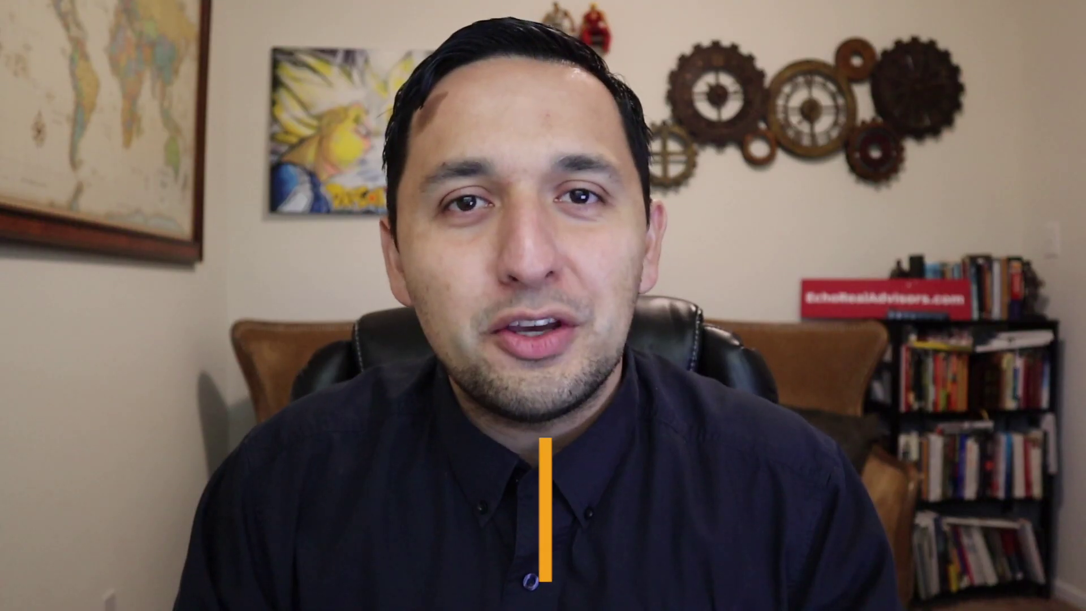